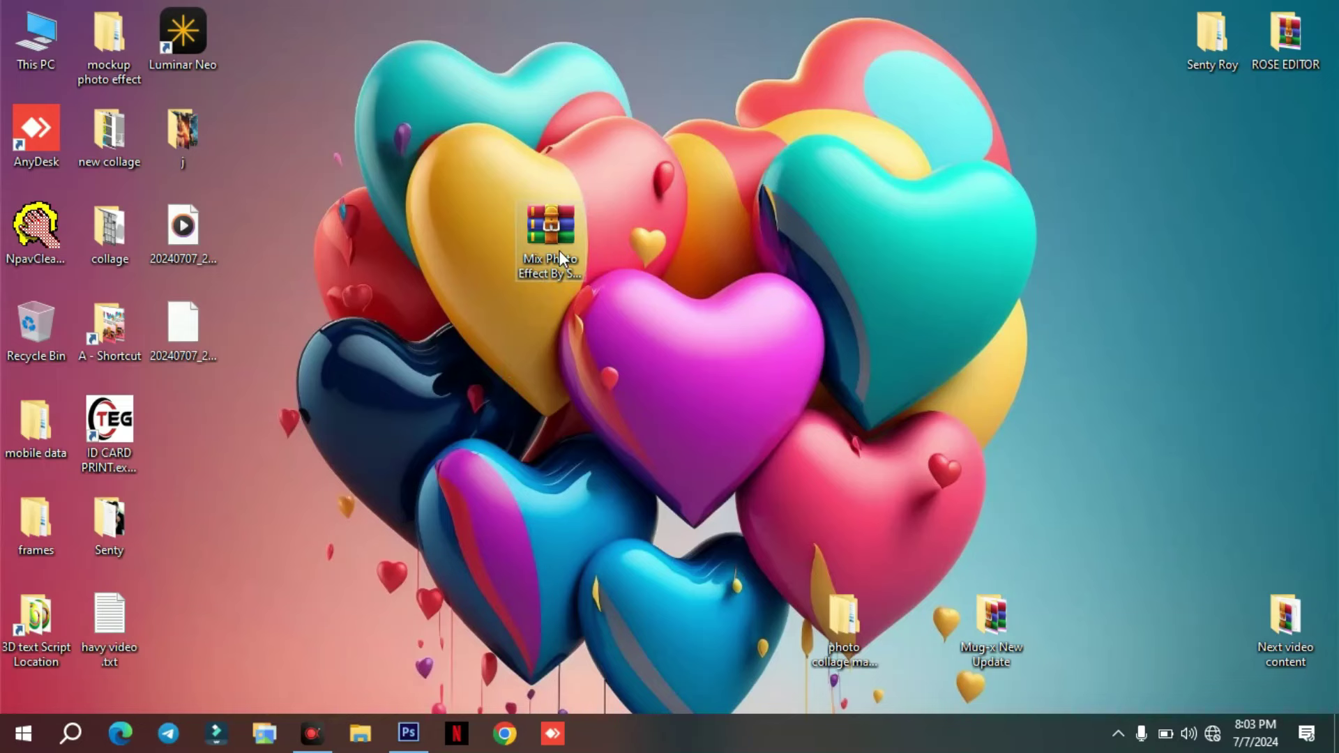
- Extract the Mix Photo Effect .rar archive into a matching folder beside it on the desktop
left_click(558, 250)
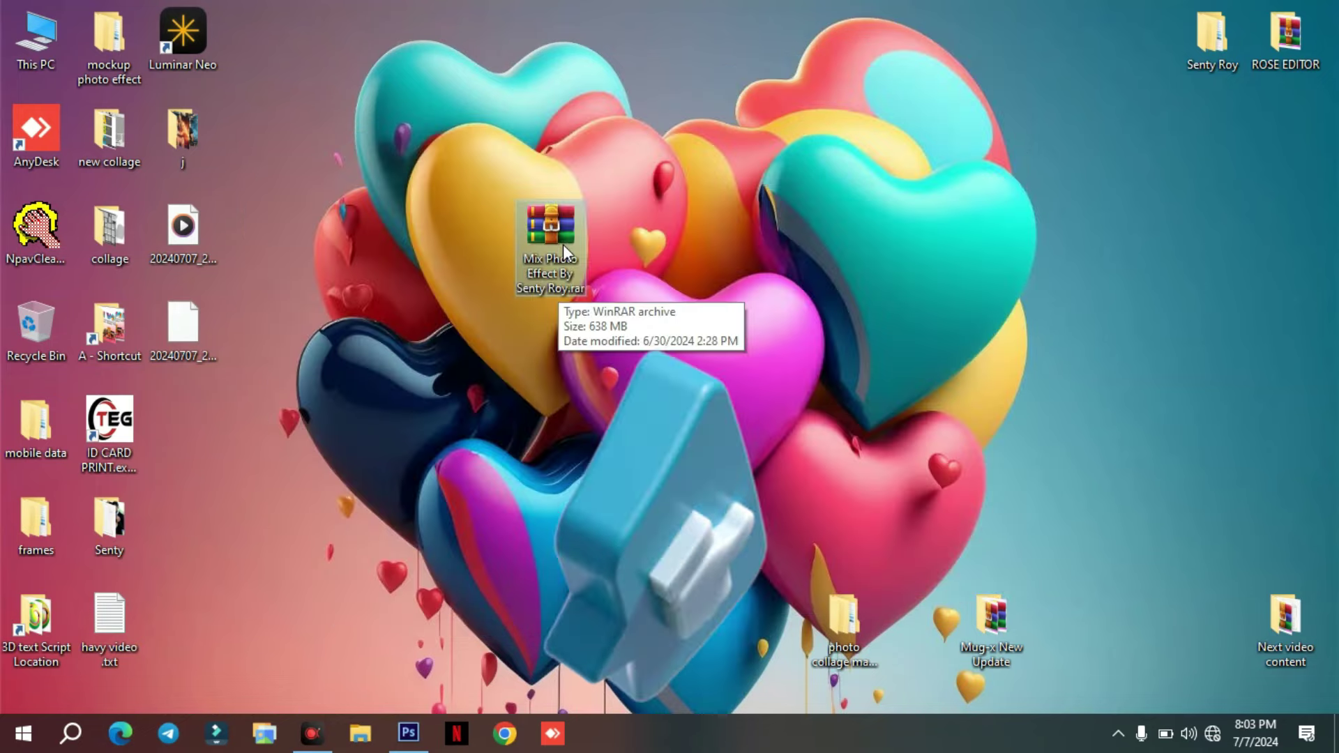
left_click_drag(563, 244, 542, 241)
mouse_move(550, 236)
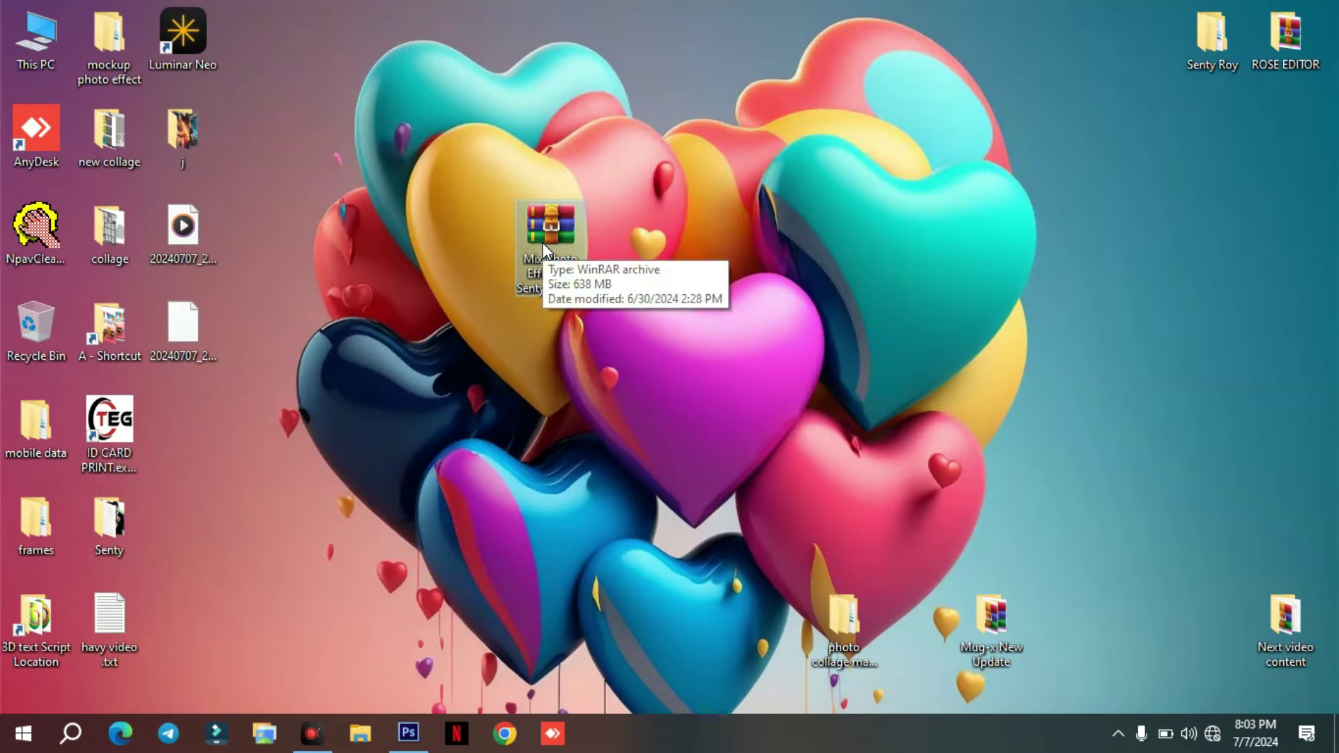
right_click(544, 248)
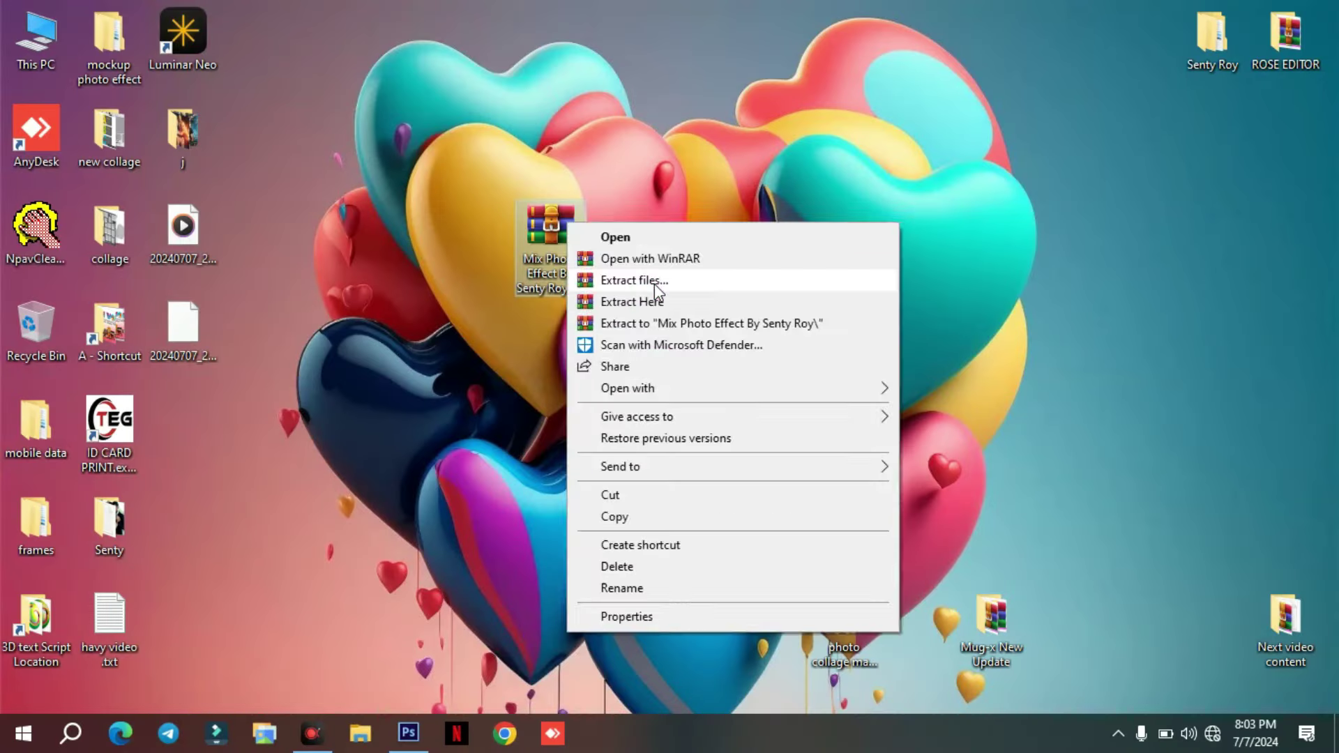
left_click(654, 283)
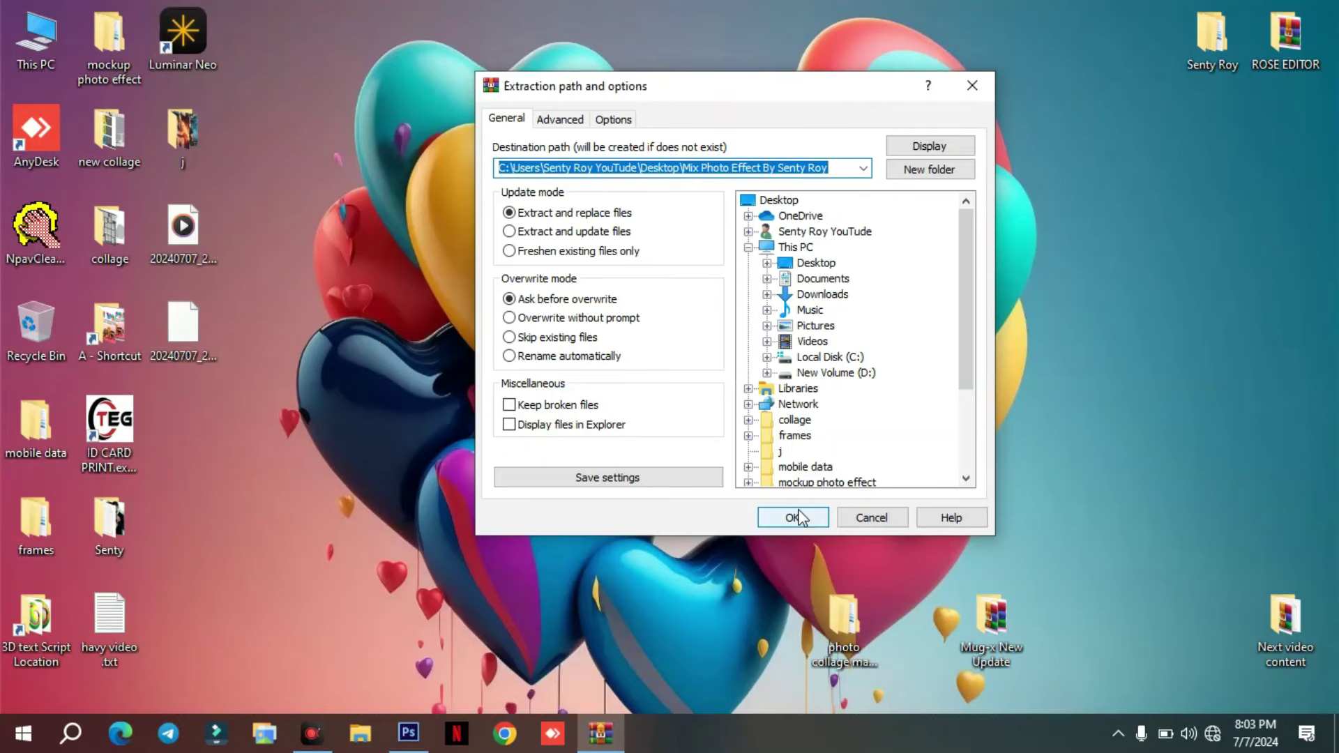
left_click(798, 518)
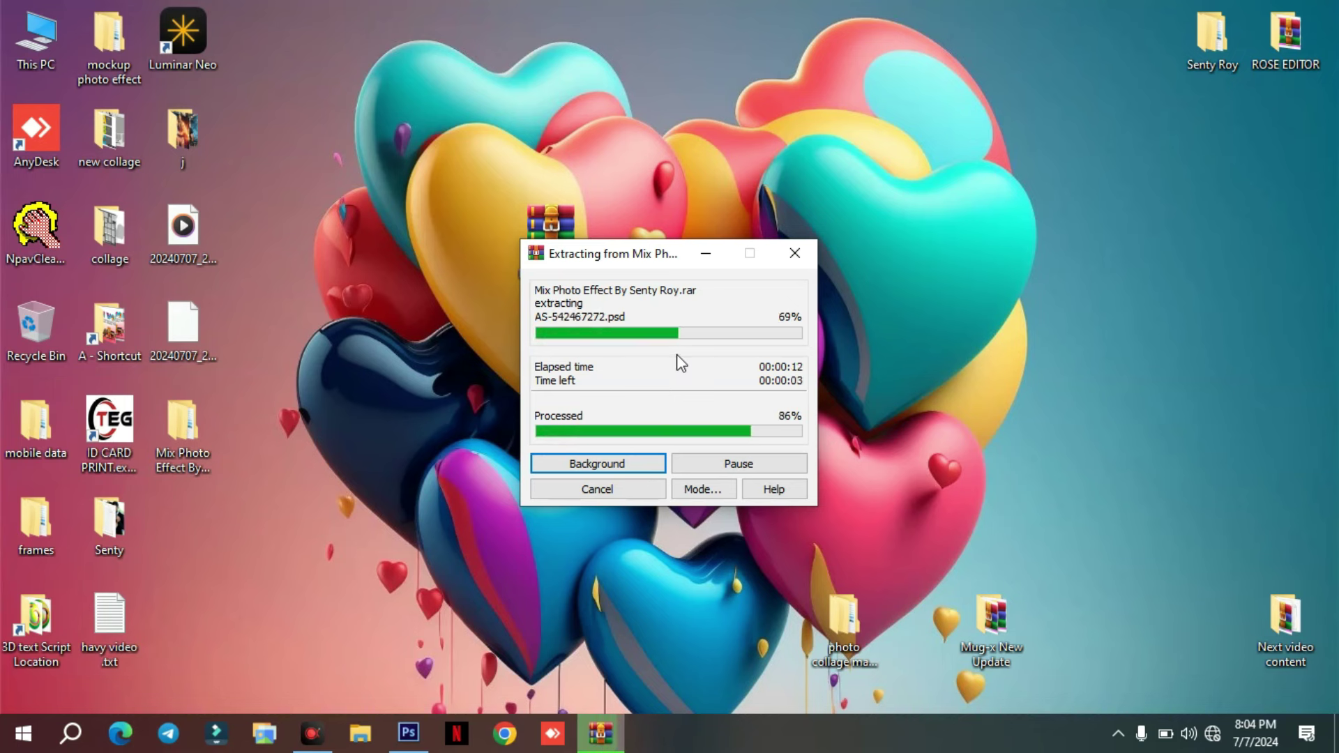
left_click_drag(182, 426, 477, 234)
left_click(741, 309)
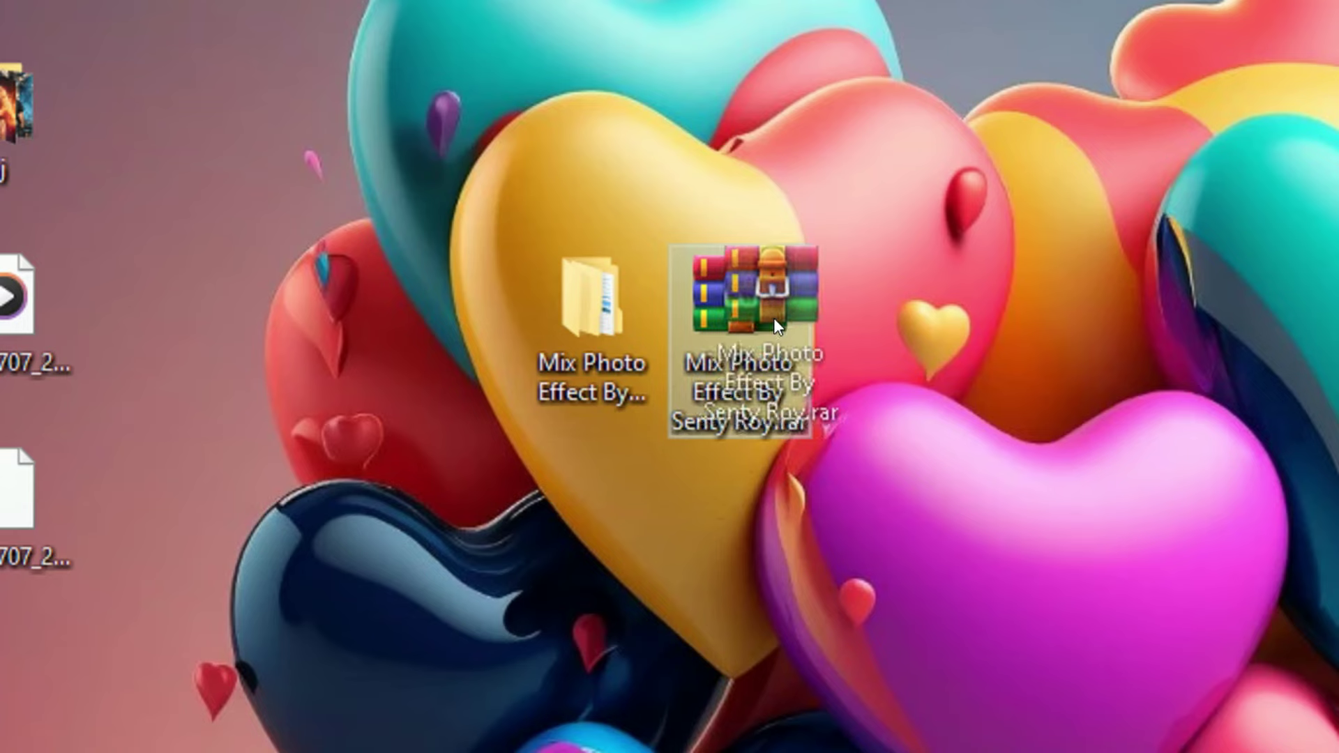
- Open the extracted effects folder and show its PSD files as extra large icons
left_click(593, 328)
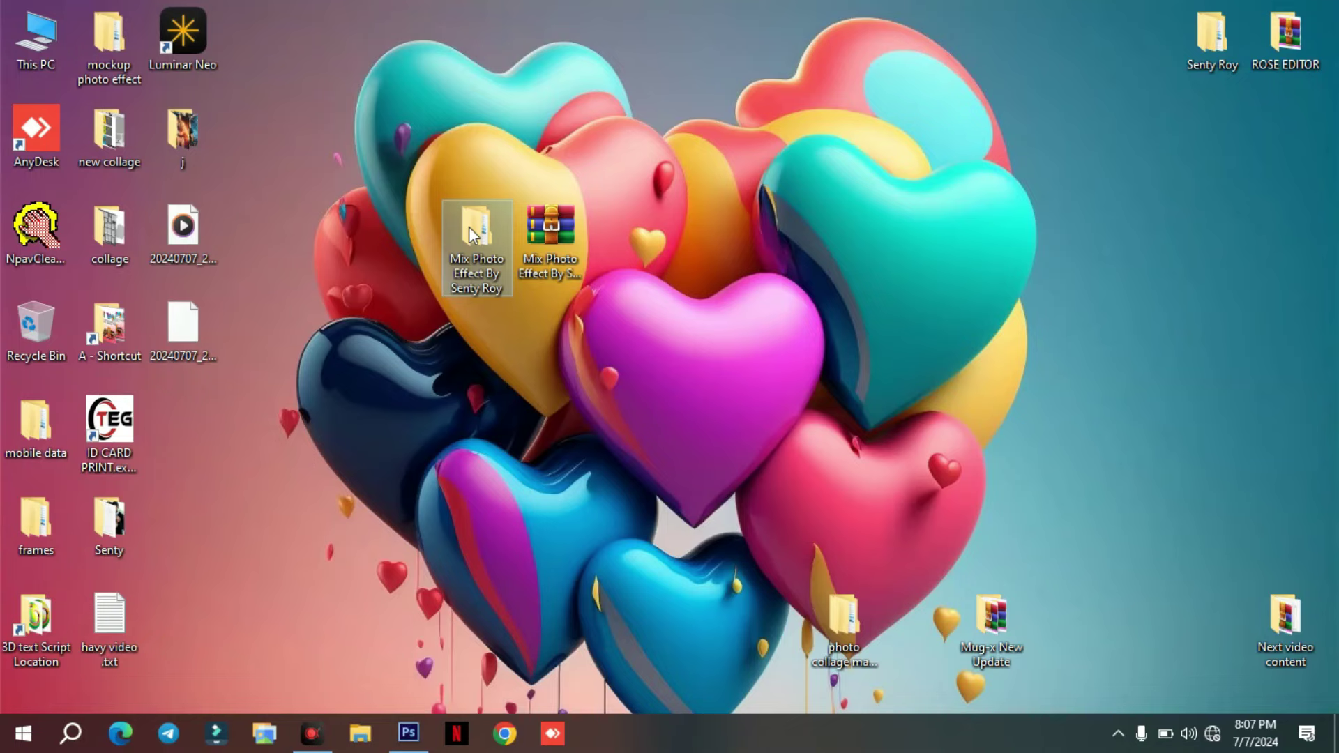
double_click(469, 228)
right_click(459, 298)
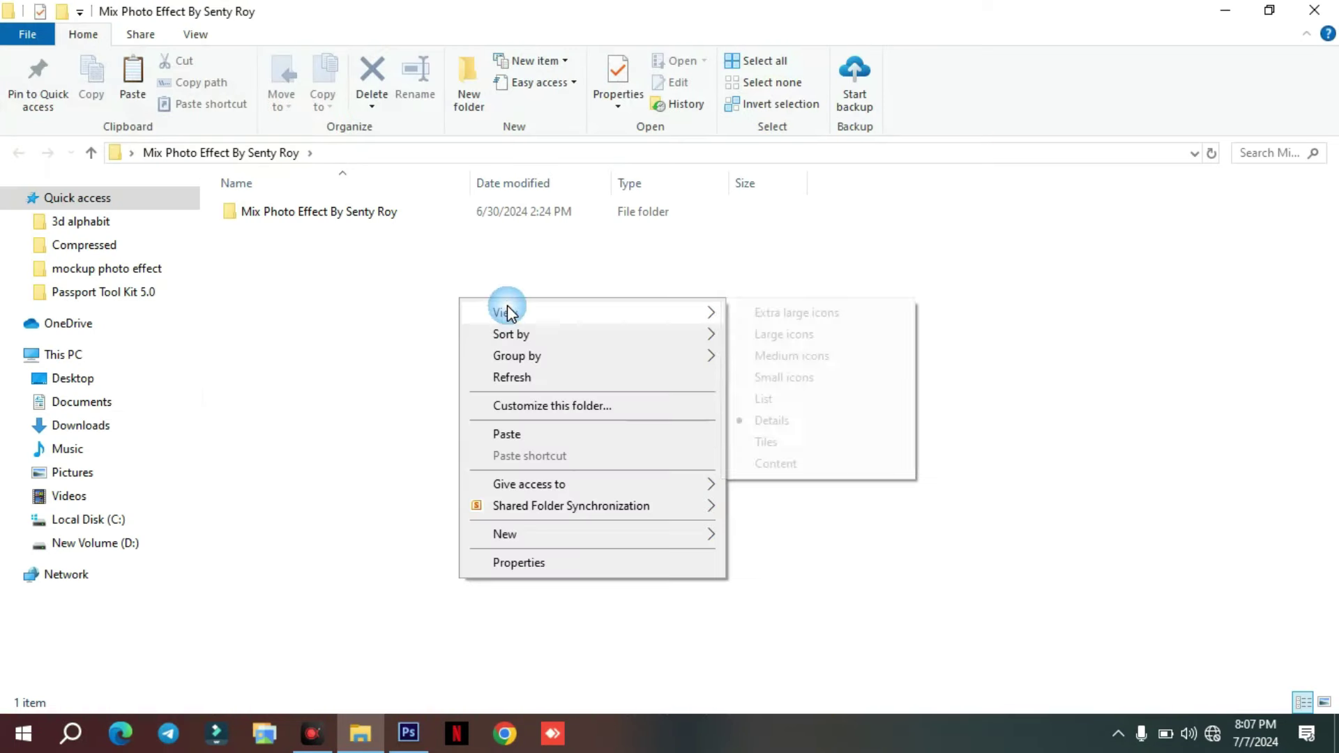
left_click(767, 311)
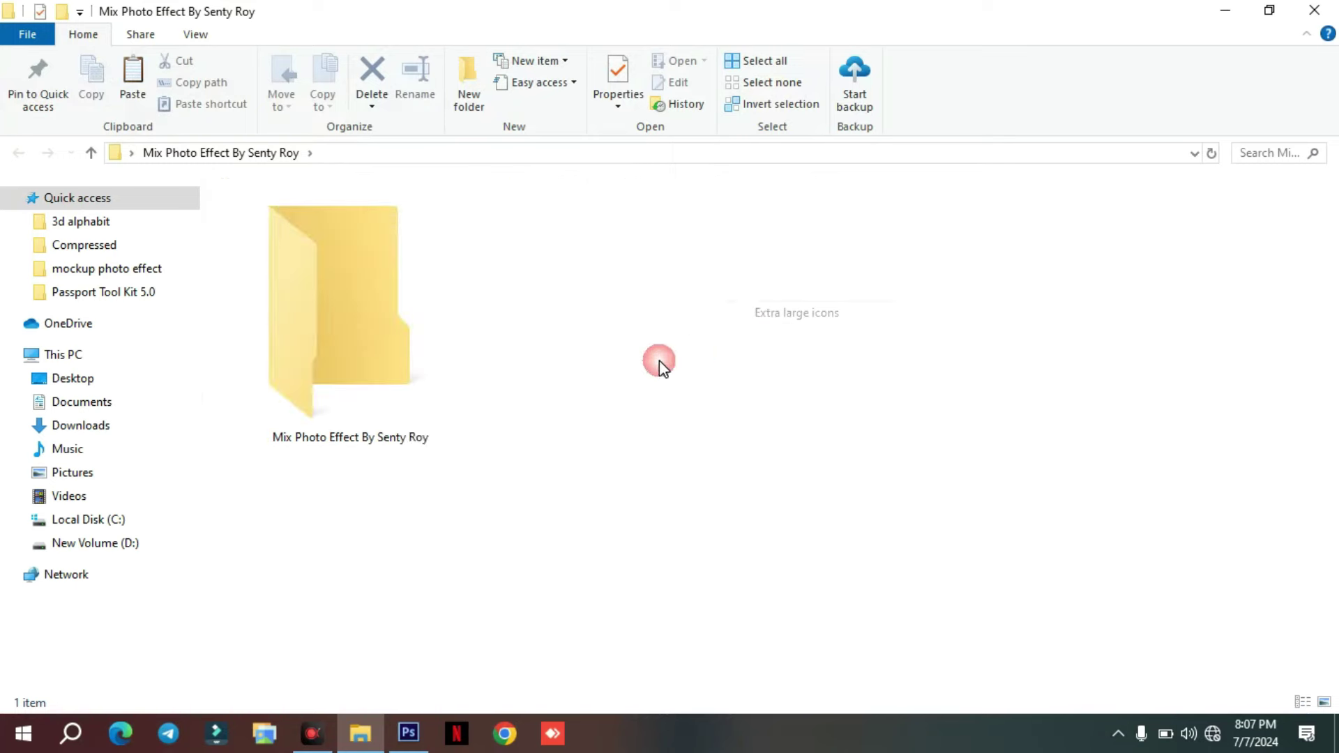
double_click(429, 377)
right_click(472, 501)
mouse_move(517, 234)
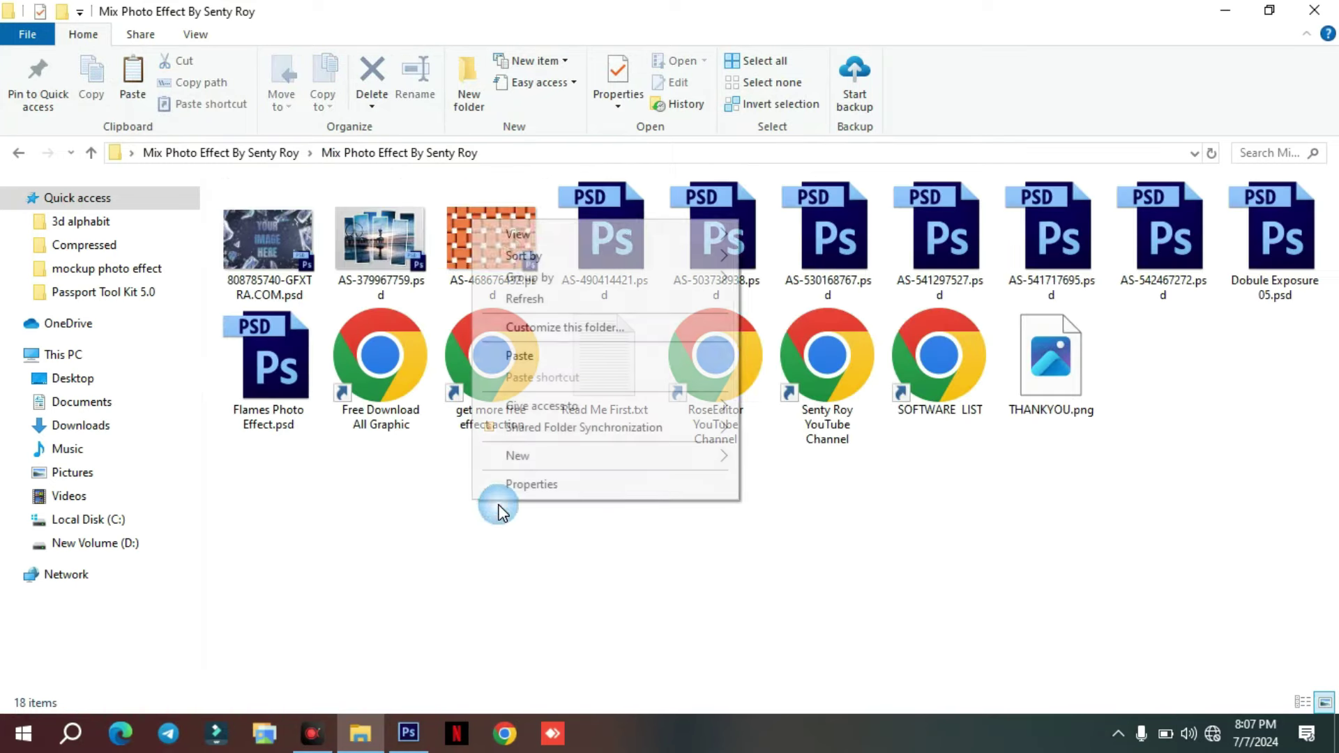
left_click(809, 235)
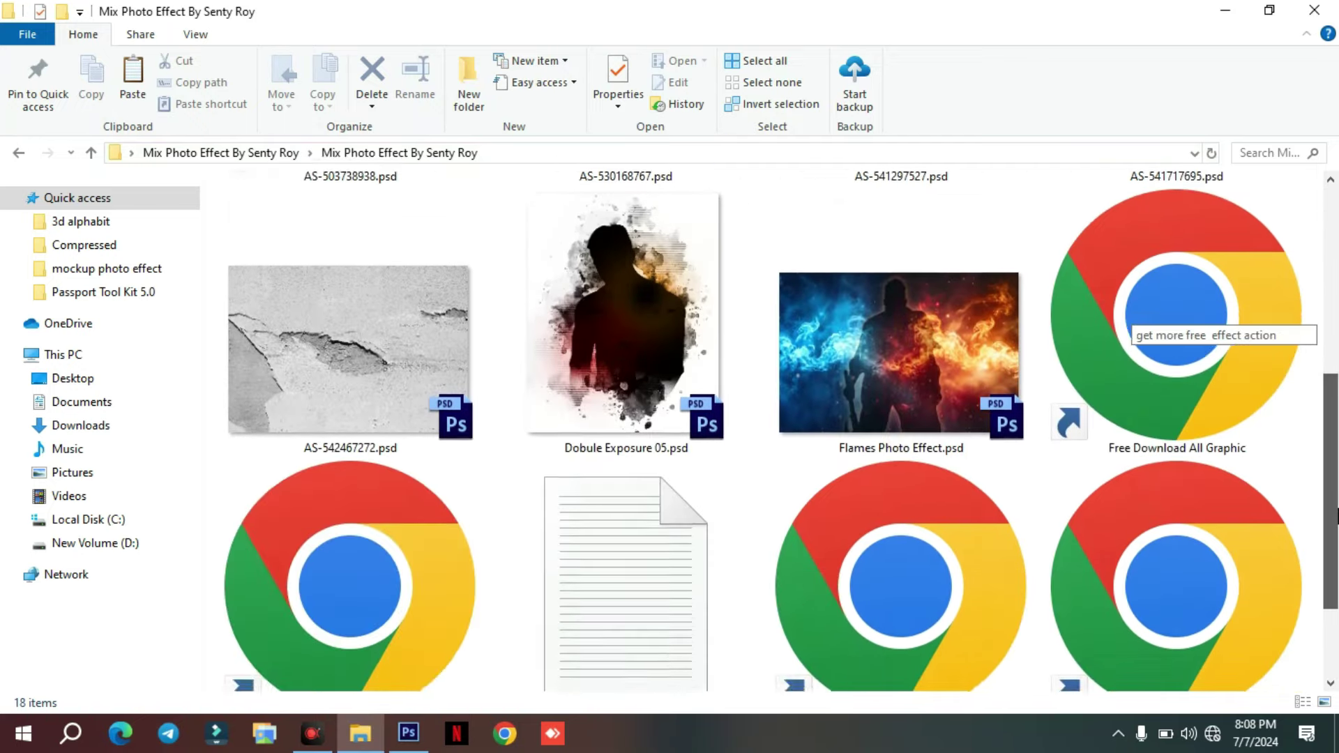
- Open 808785740-GFXTRA.COM.psd in Photoshop by dragging it onto the taskbar icon
left_click_drag(1334, 342, 1335, 362)
scroll(1336, 337, "up", 1)
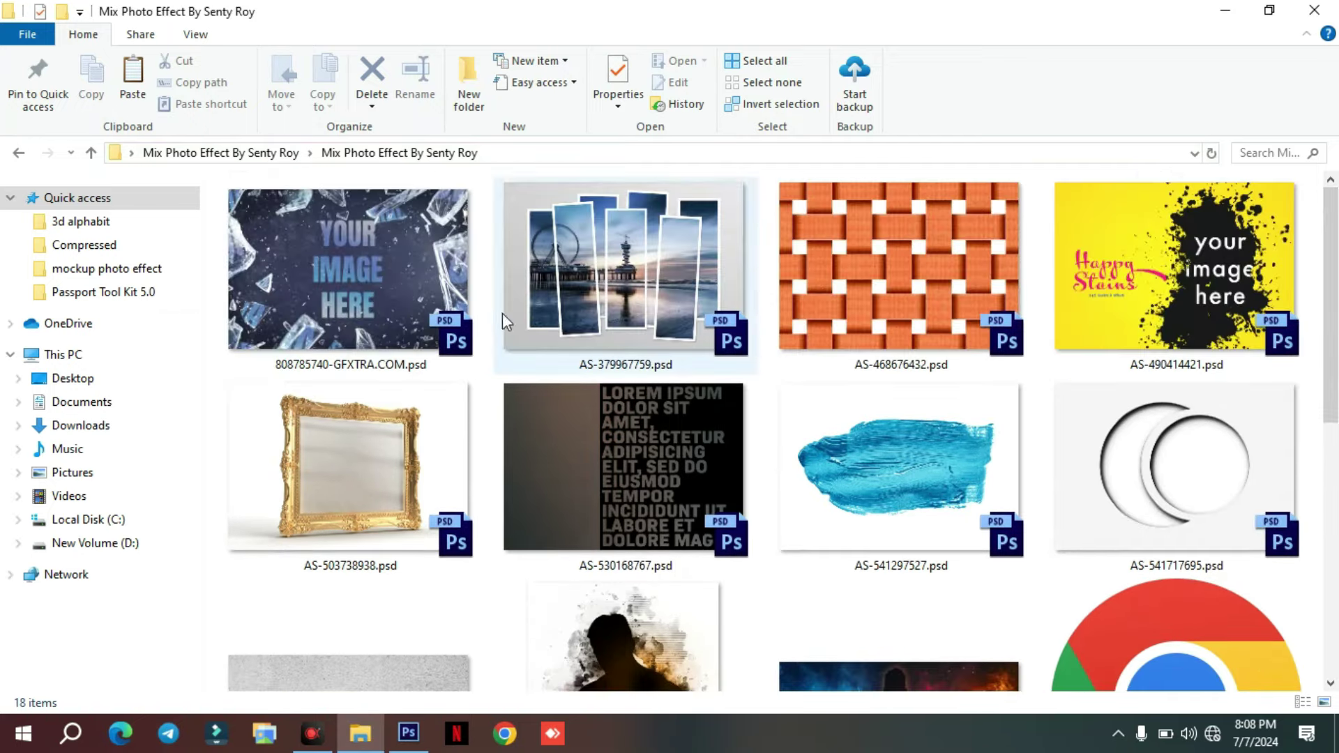
scroll(1320, 443, "down", 5)
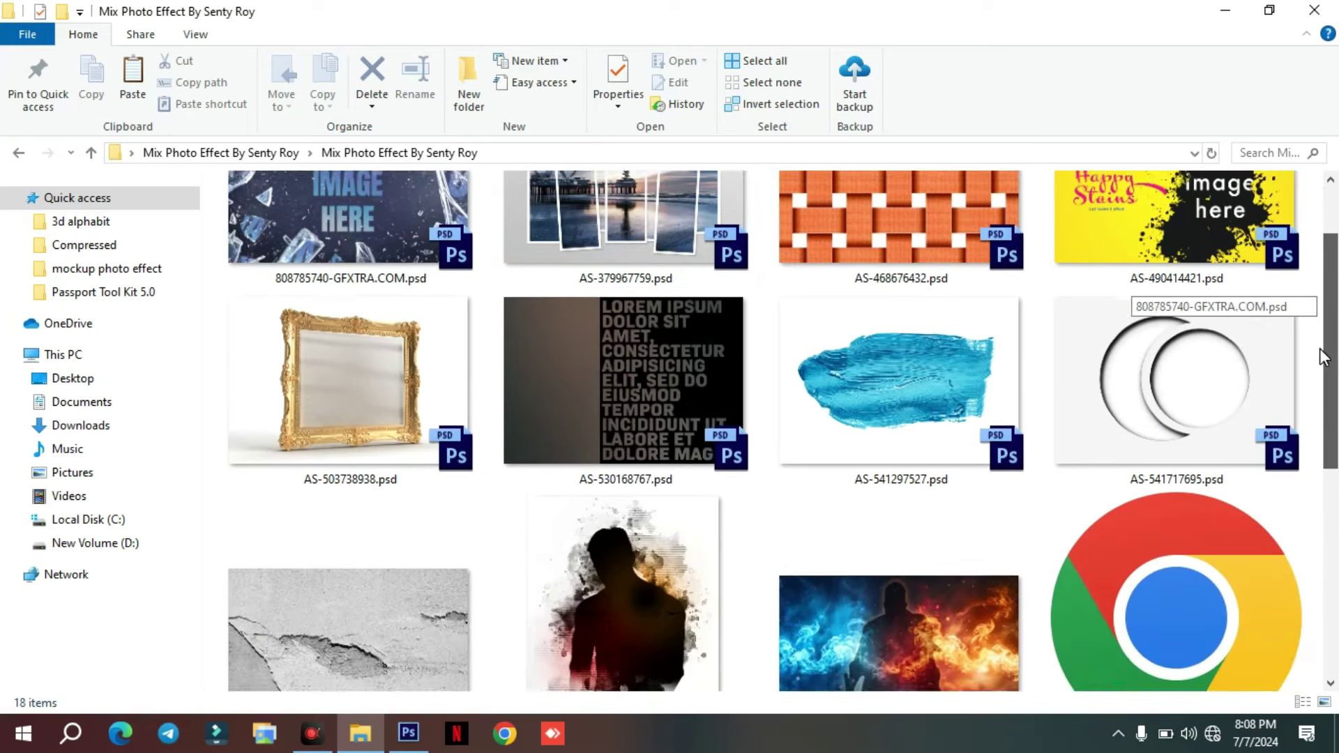
scroll(1320, 444, "up", 5)
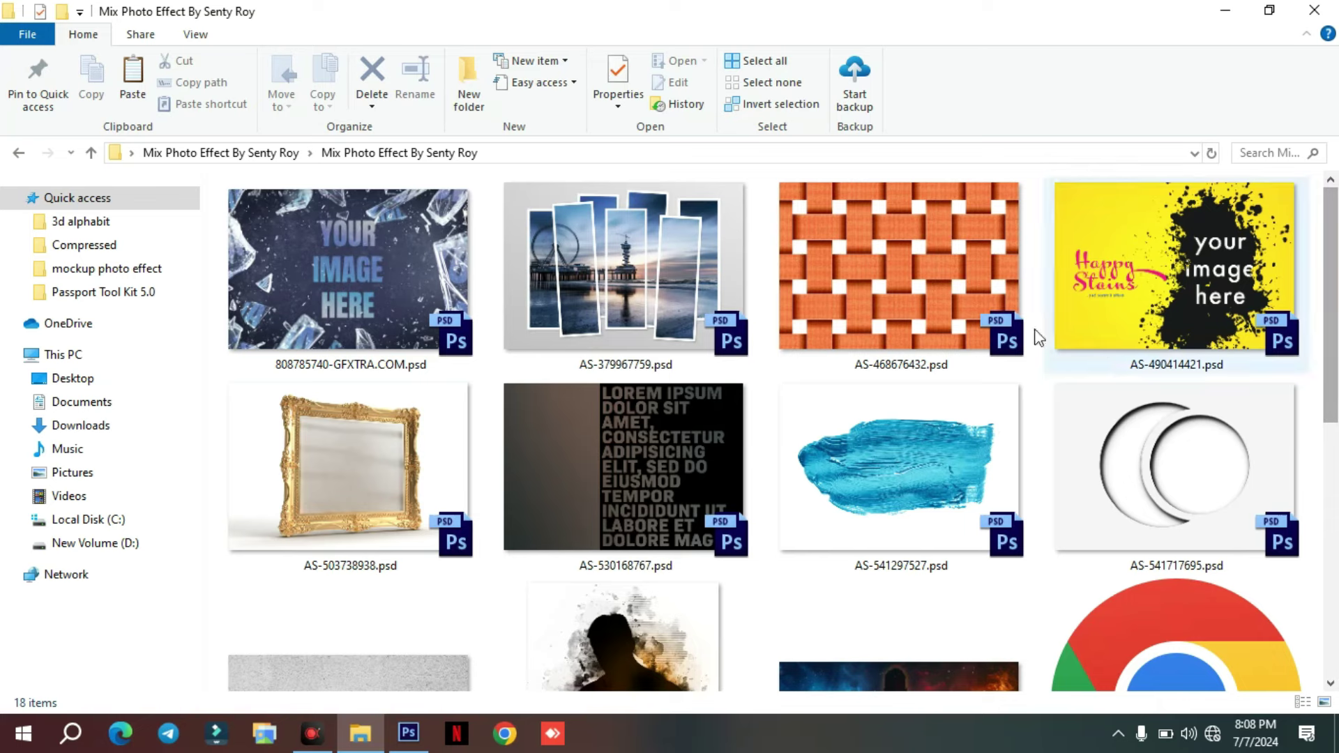
mouse_move(284, 319)
left_mouse_down()
mouse_move(466, 472)
mouse_move(416, 732)
mouse_move(653, 324)
mouse_move(647, 429)
left_mouse_up()
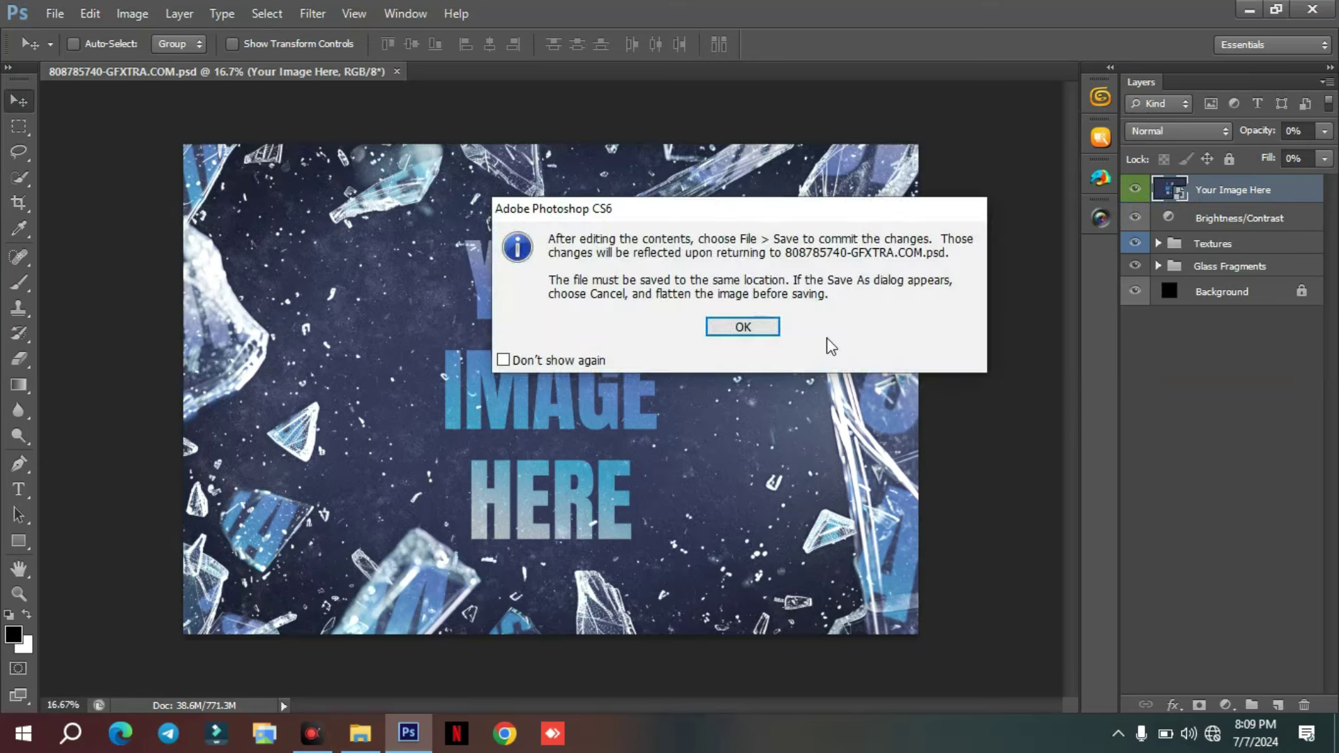
- Dismiss the save-to-commit notice so Your Image Here.psb is ready for editing
left_click_drag(770, 208, 701, 205)
left_click(681, 290)
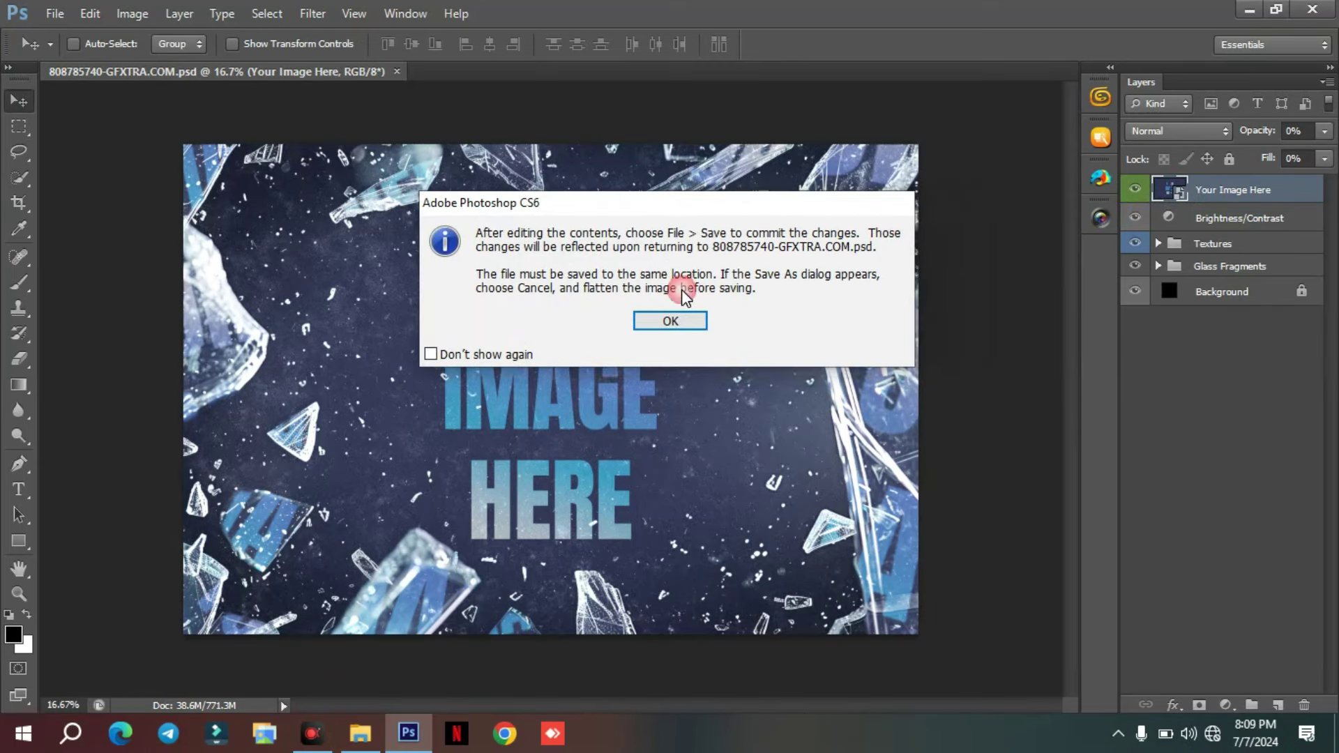
left_click(670, 321)
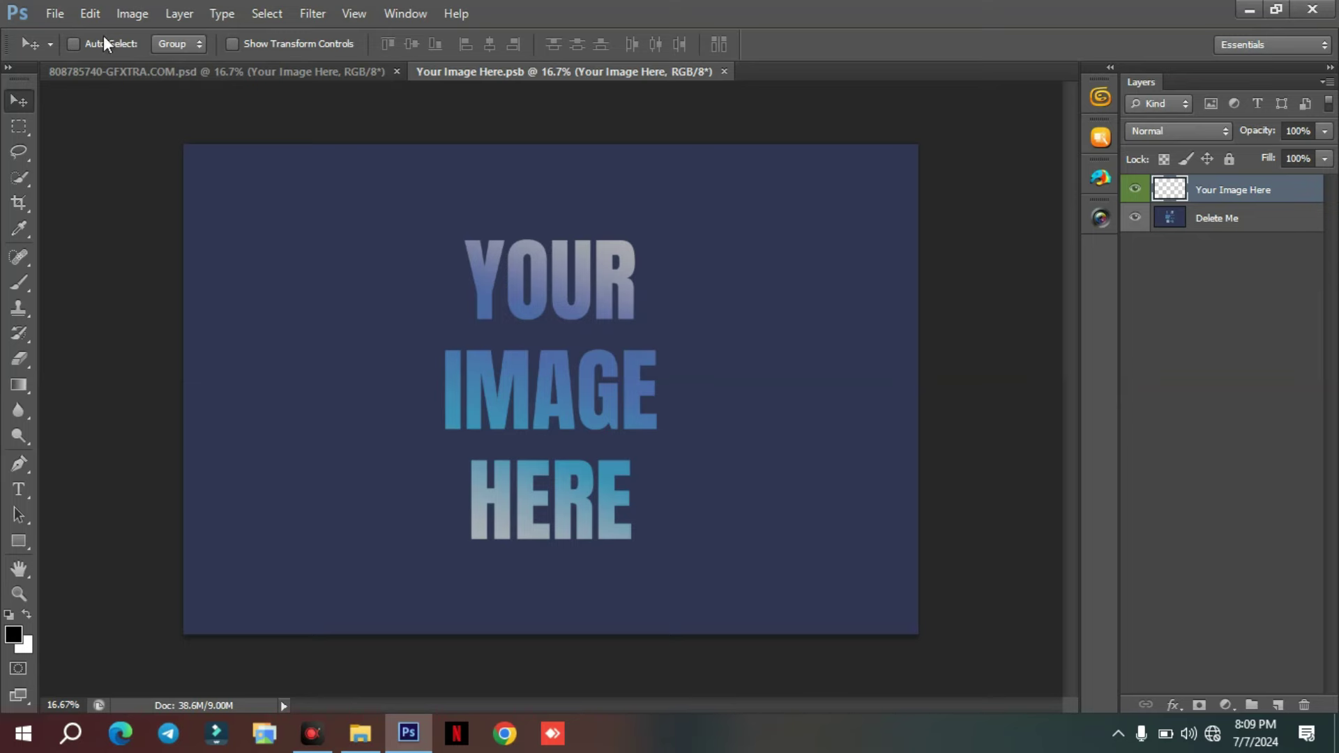
- Place the bride photo from D:\demo photos into Your Image Here.psb
left_click(55, 14)
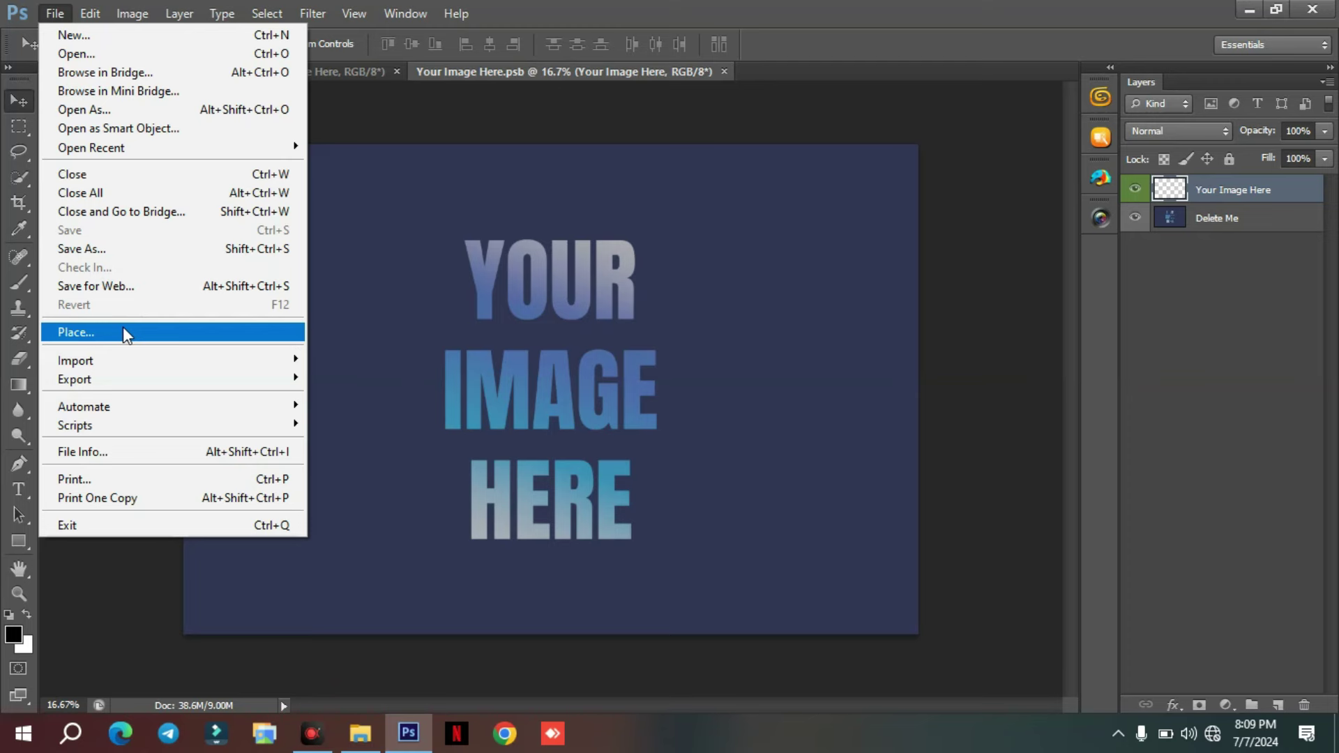
left_click(122, 332)
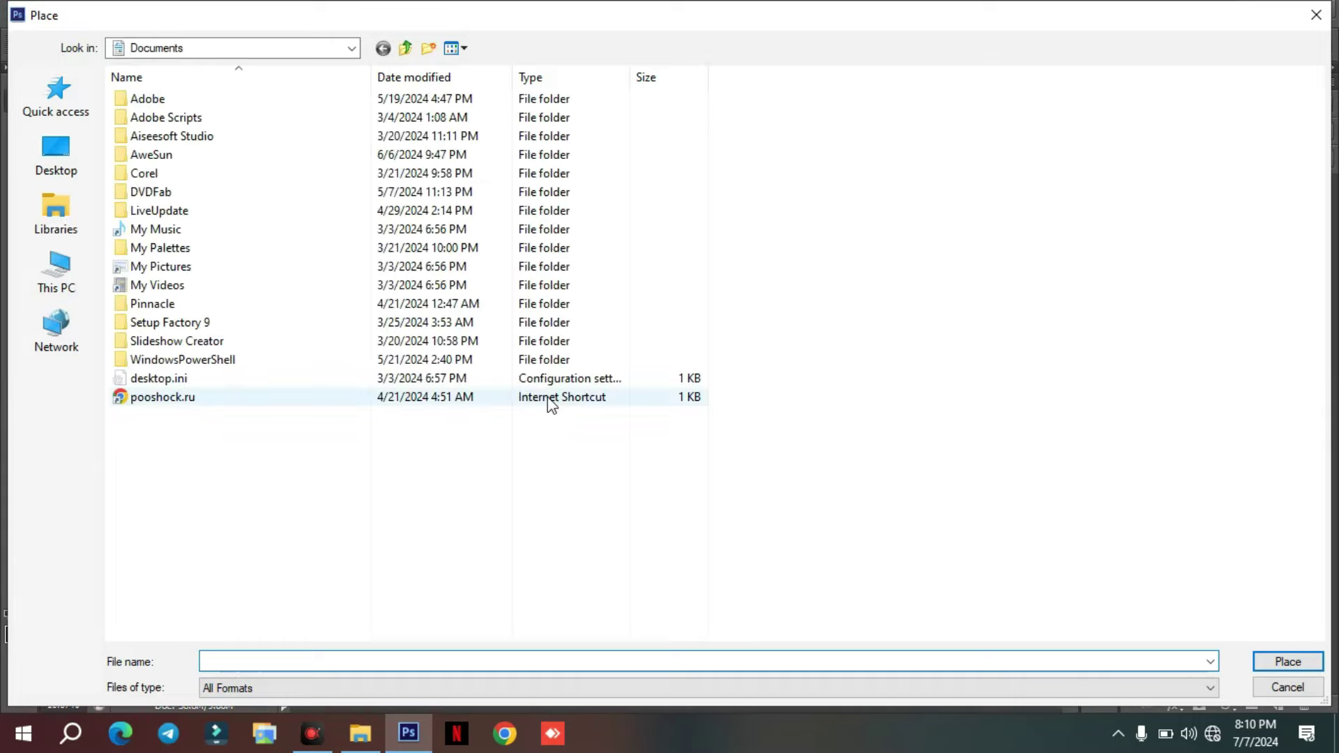
left_click(57, 271)
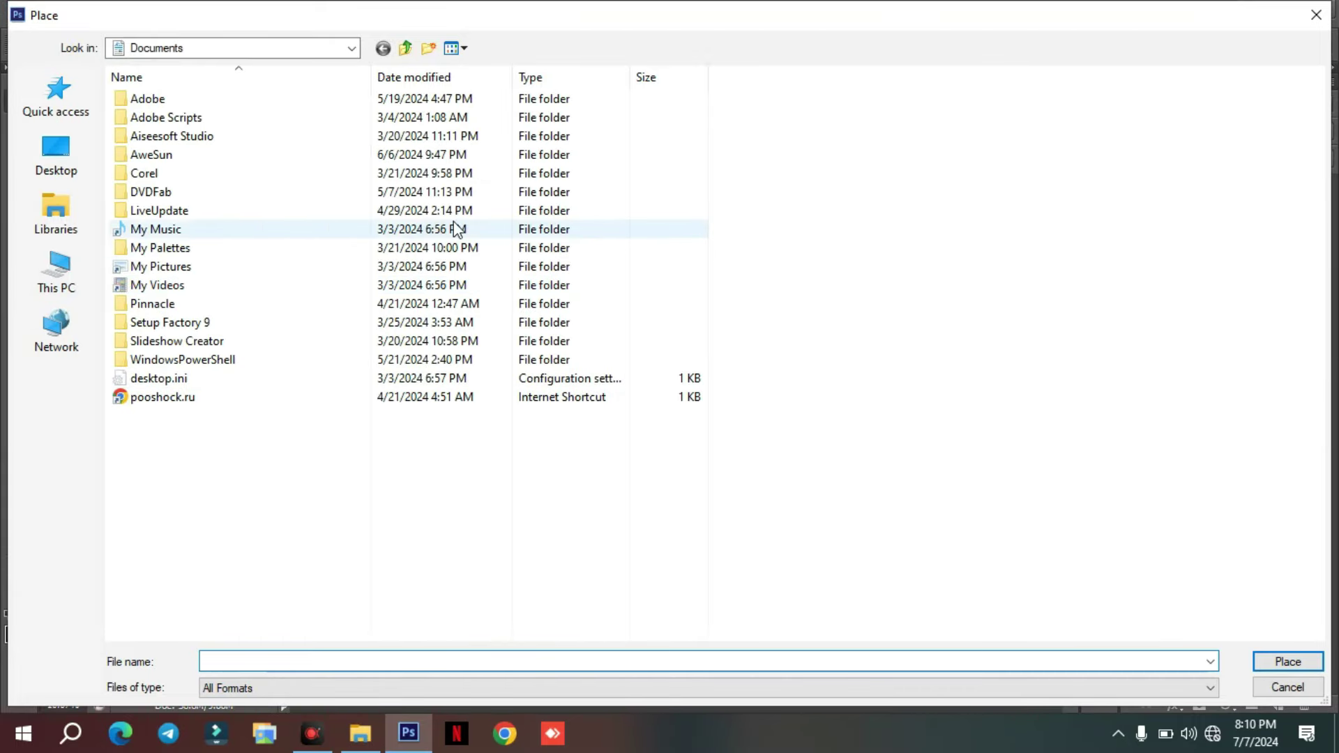
double_click(421, 264)
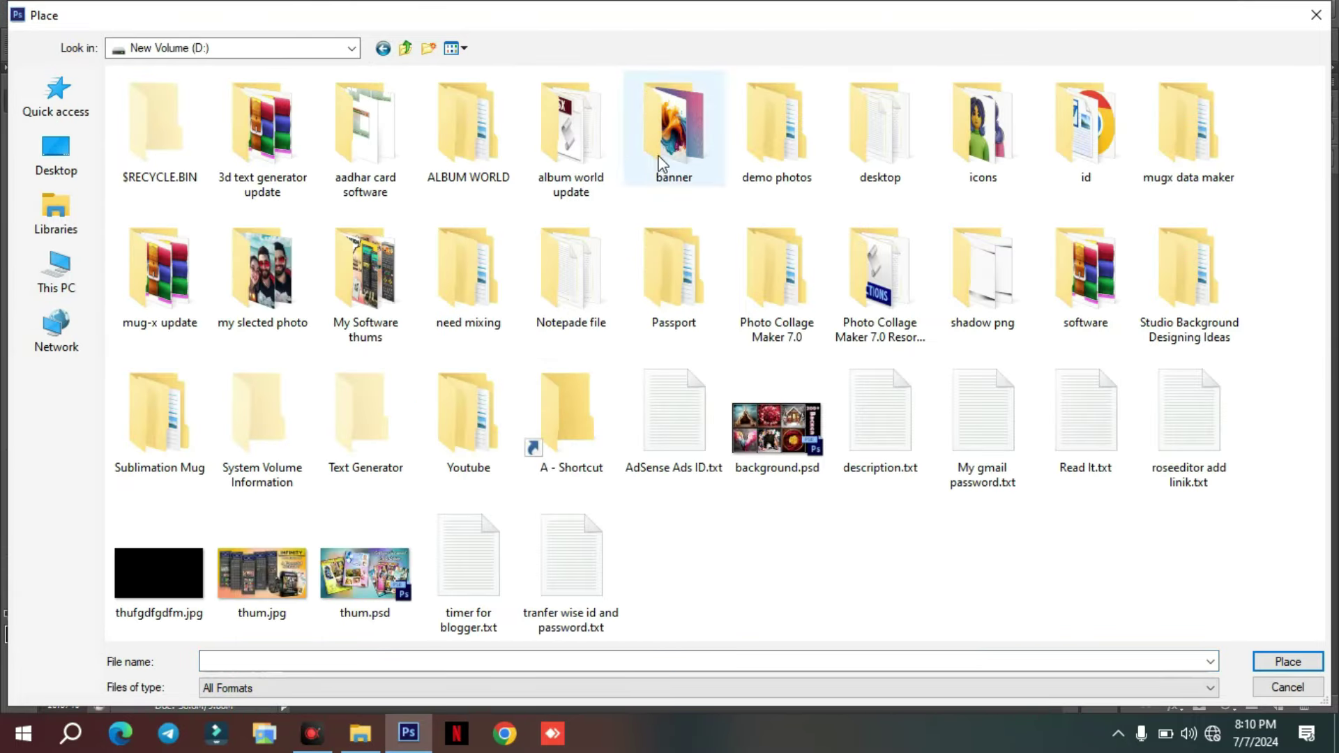
double_click(780, 147)
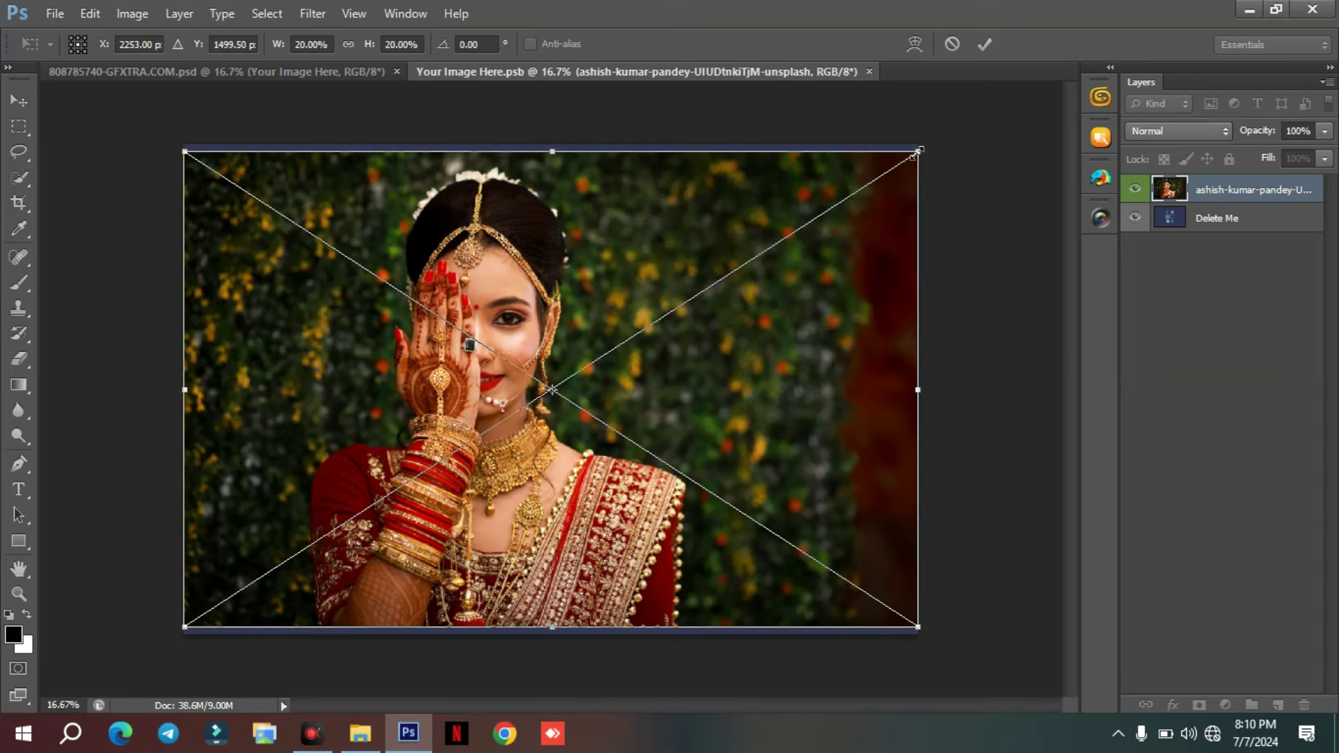
- Enlarge and position the bride photo to cover the whole canvas, then commit it
left_click_drag(918, 151, 945, 133)
left_click_drag(818, 308, 845, 319)
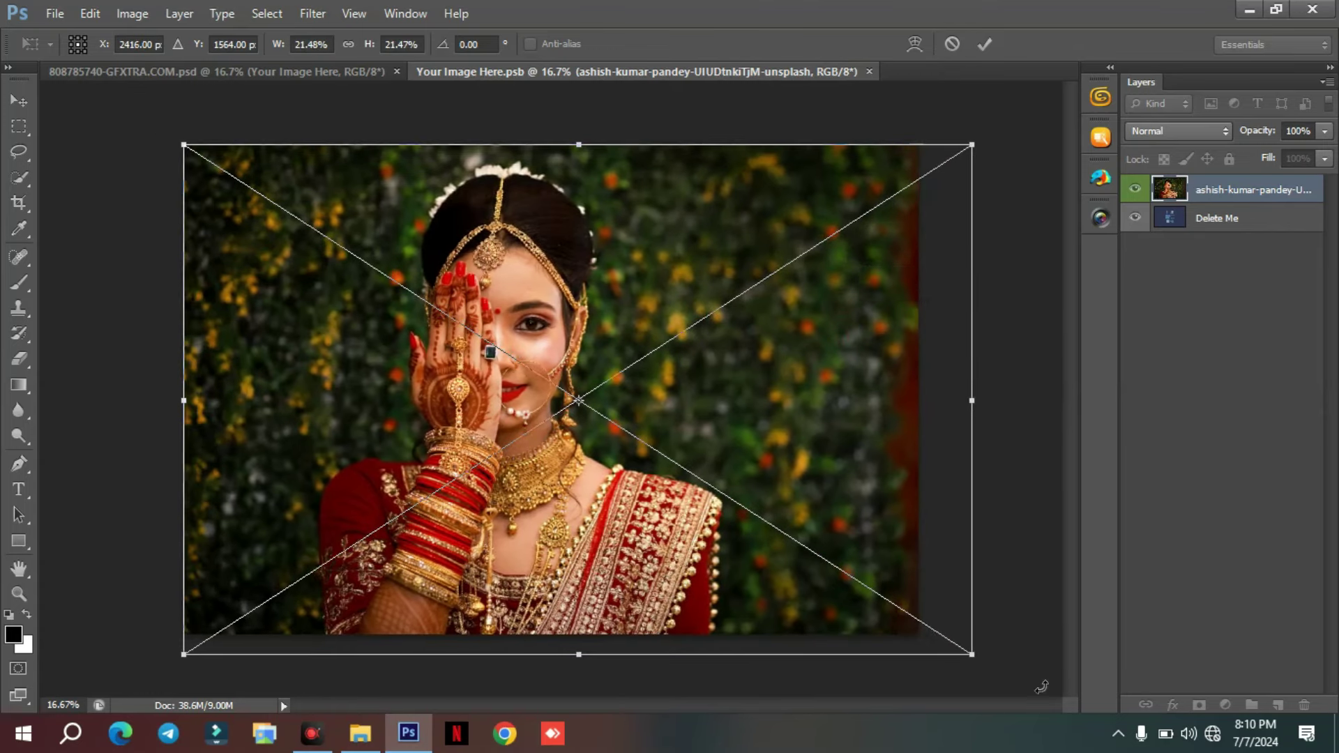
left_click_drag(971, 654, 1098, 752)
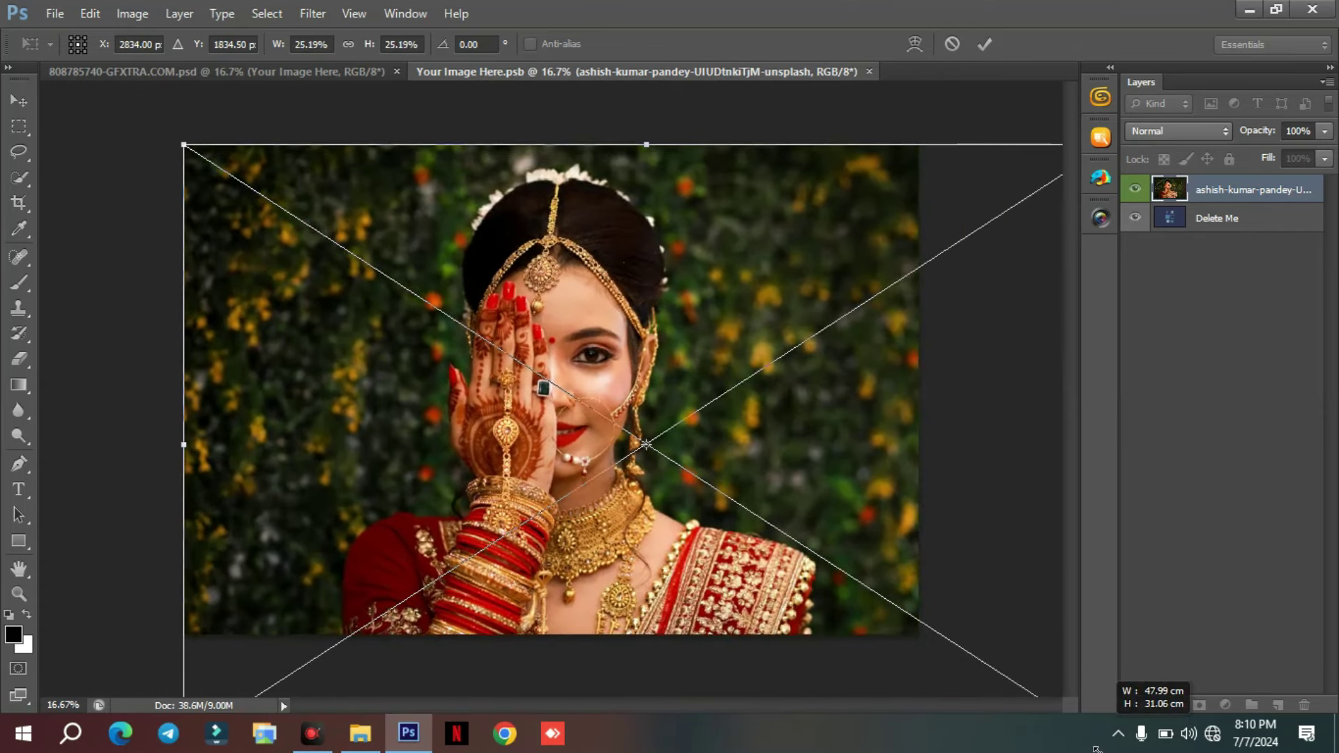
double_click(750, 450)
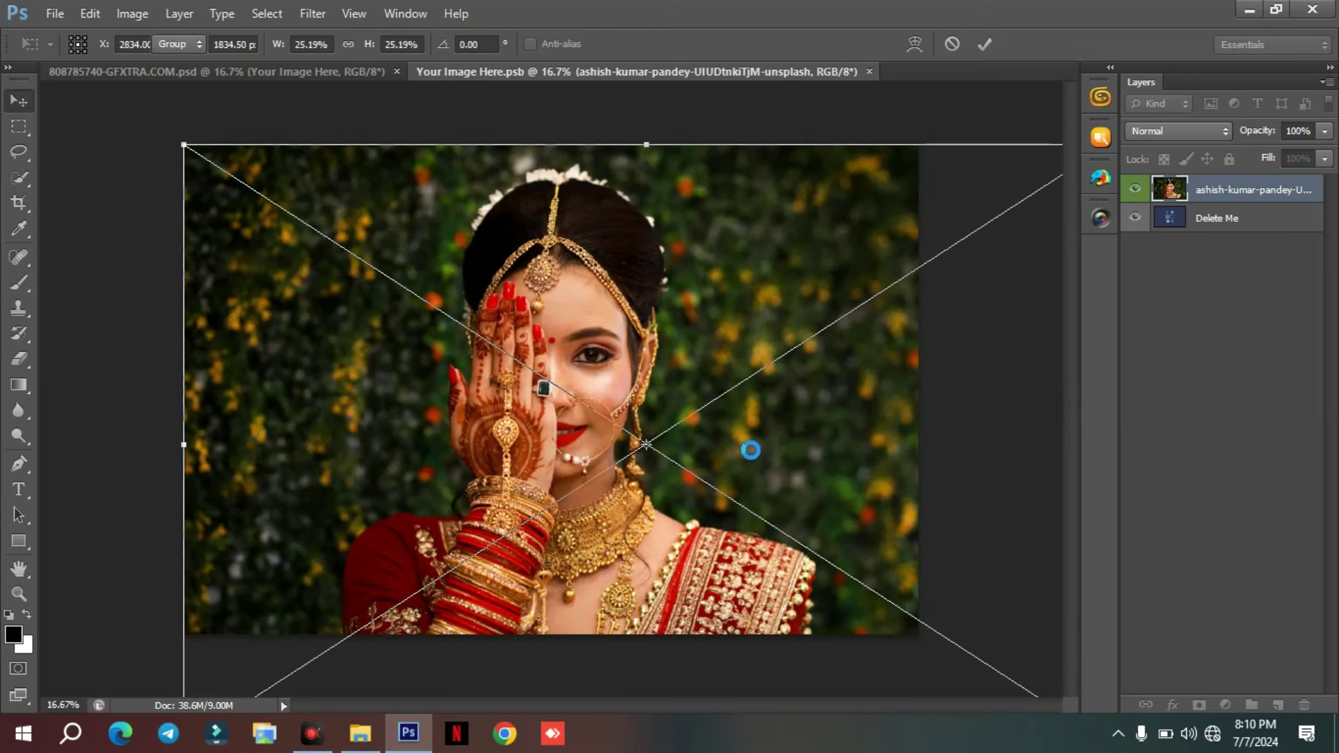
left_click_drag(611, 504, 596, 505)
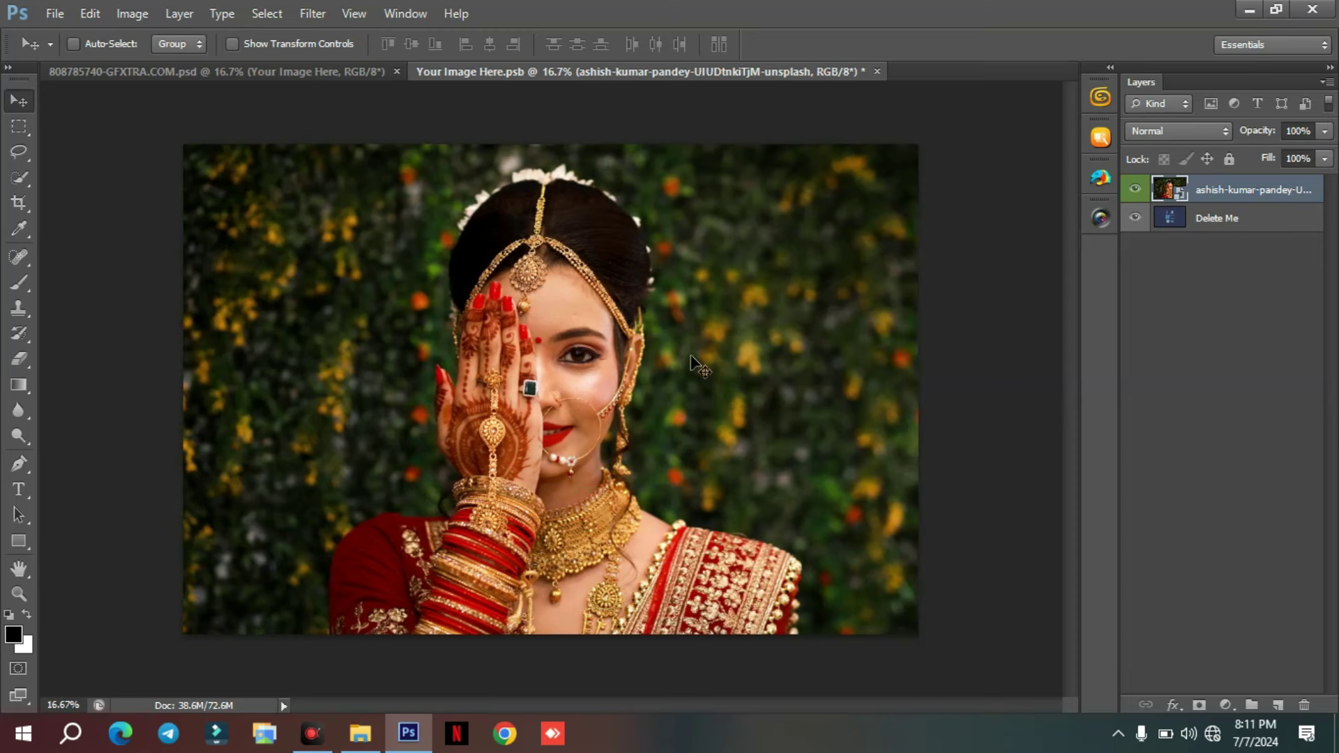
- Save Your Image Here.psb and close its tab to return to the glass template
left_click(55, 14)
left_click(85, 230)
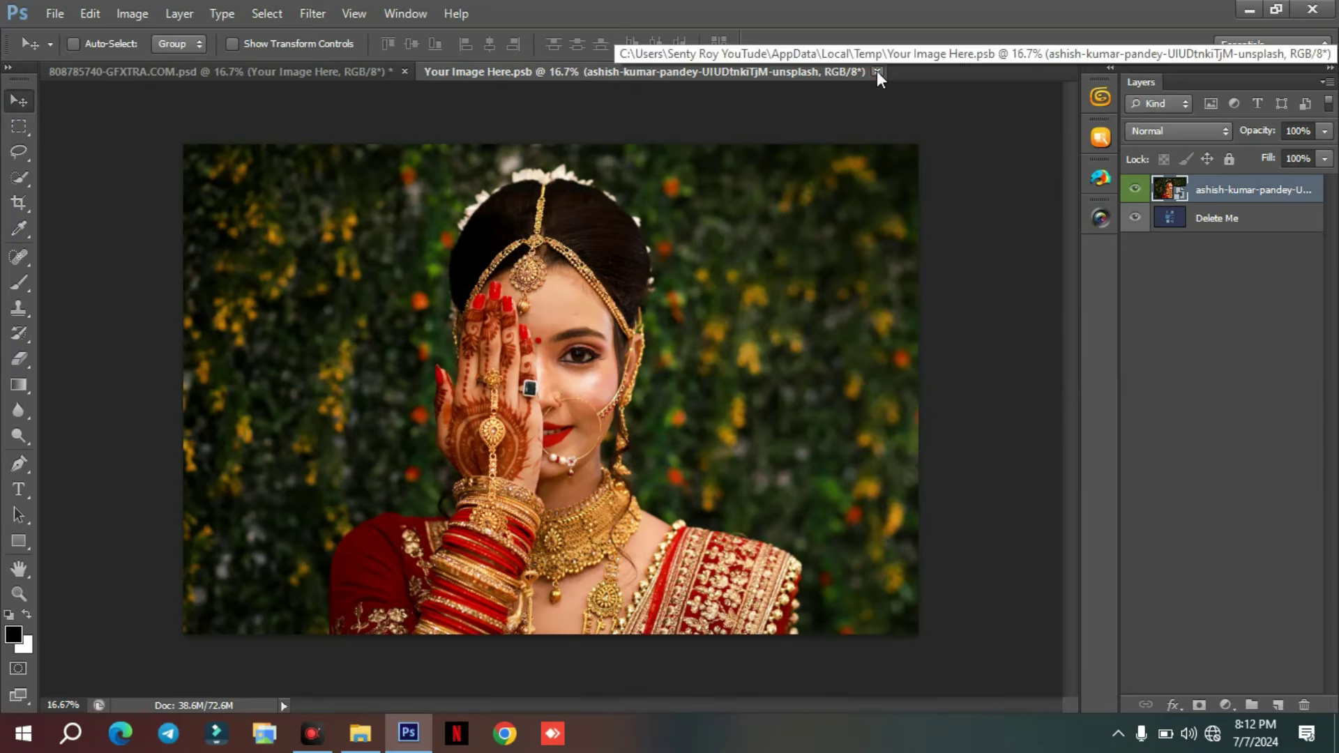
left_click(873, 74)
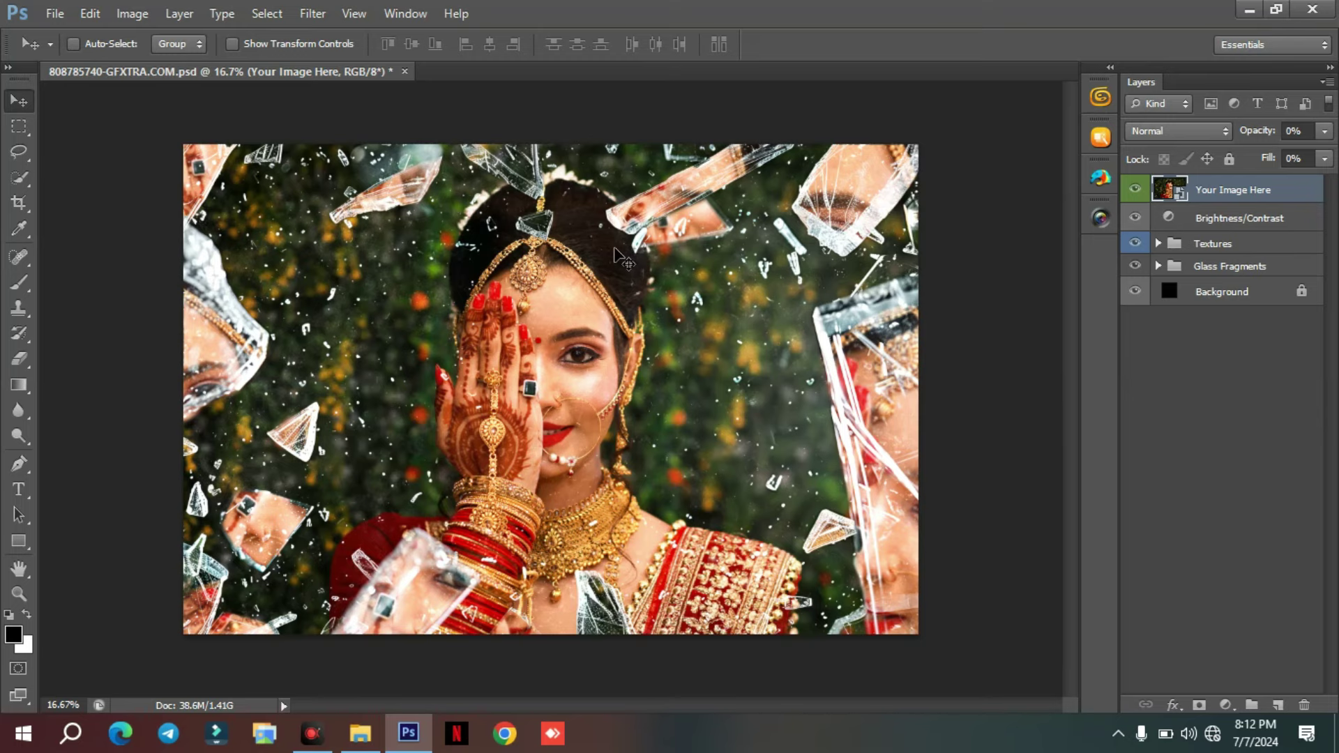
key("ctrl+plus")
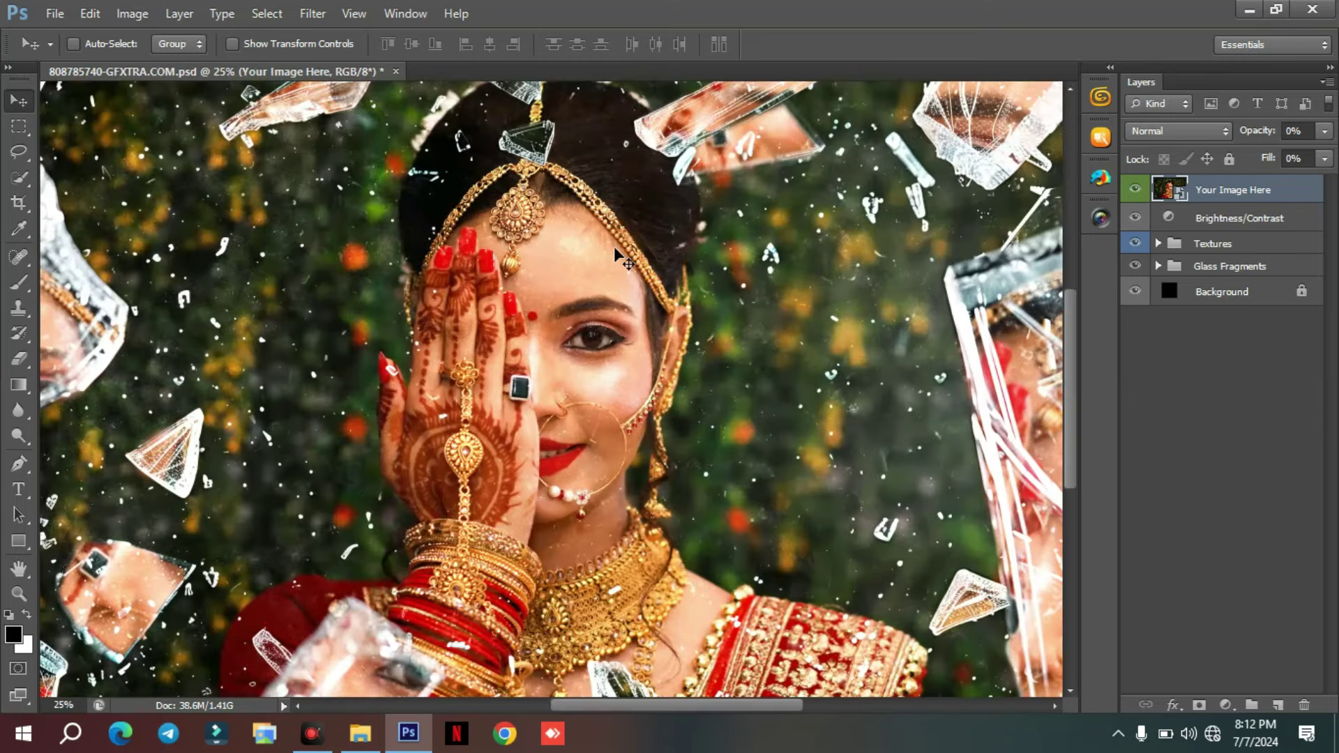
mouse_move(714, 239)
left_mouse_down()
mouse_move(546, 340)
mouse_move(701, 398)
mouse_move(530, 293)
left_mouse_up()
mouse_move(892, 439)
left_mouse_down()
mouse_move(762, 307)
mouse_move(803, 315)
left_mouse_up()
left_click_drag(349, 293, 770, 431)
left_click_drag(585, 431, 628, 590)
left_click_drag(851, 481, 401, 474)
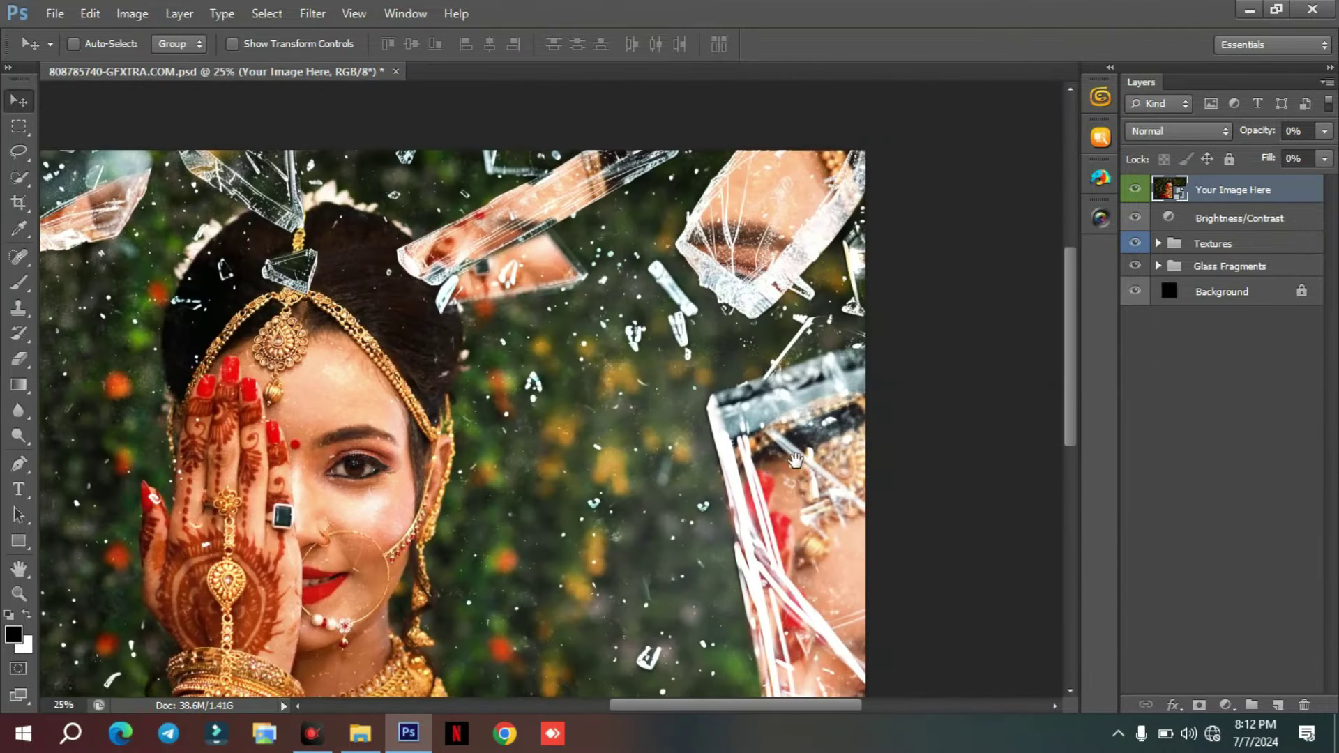
left_click_drag(795, 460, 795, 526)
left_click_drag(292, 488, 586, 475)
left_click_drag(488, 564, 584, 445)
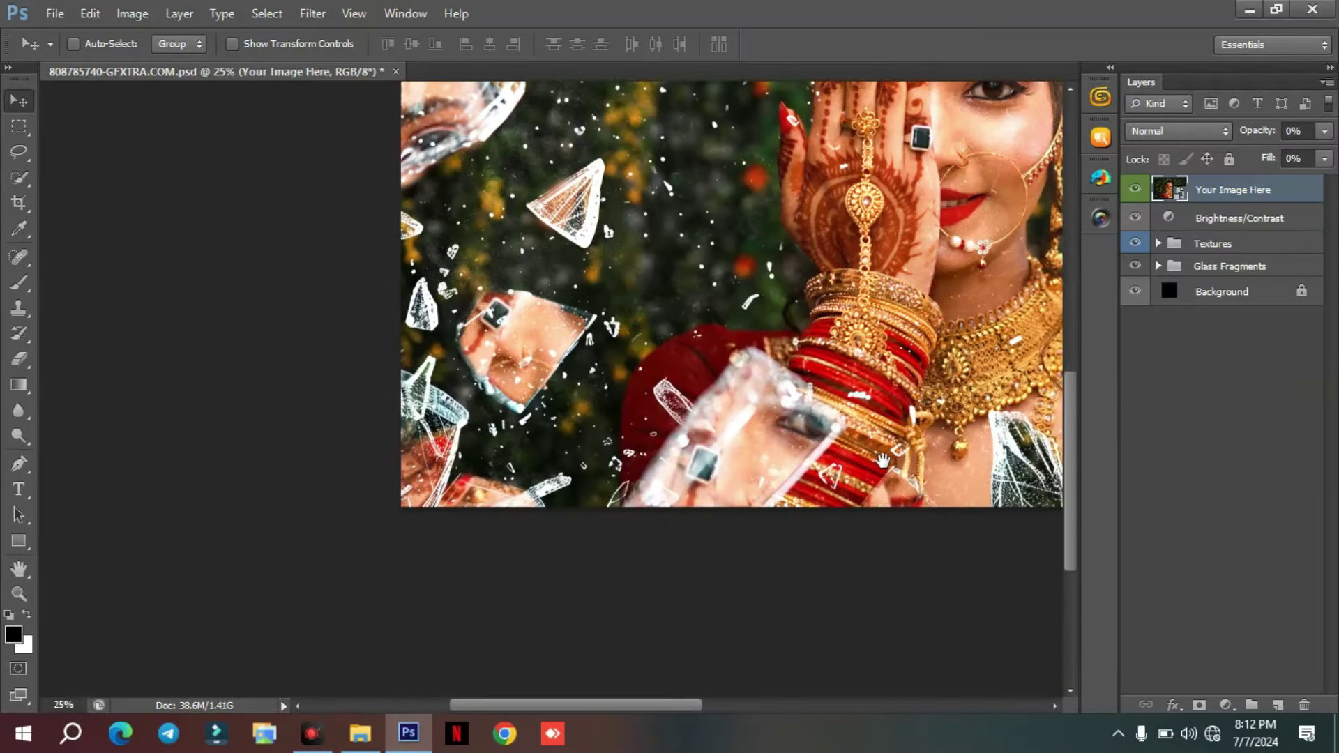
left_click_drag(618, 259, 348, 319)
mouse_move(1043, 367)
left_mouse_down()
mouse_move(899, 515)
mouse_move(596, 472)
mouse_move(661, 562)
left_mouse_up()
left_click_drag(580, 407, 839, 407)
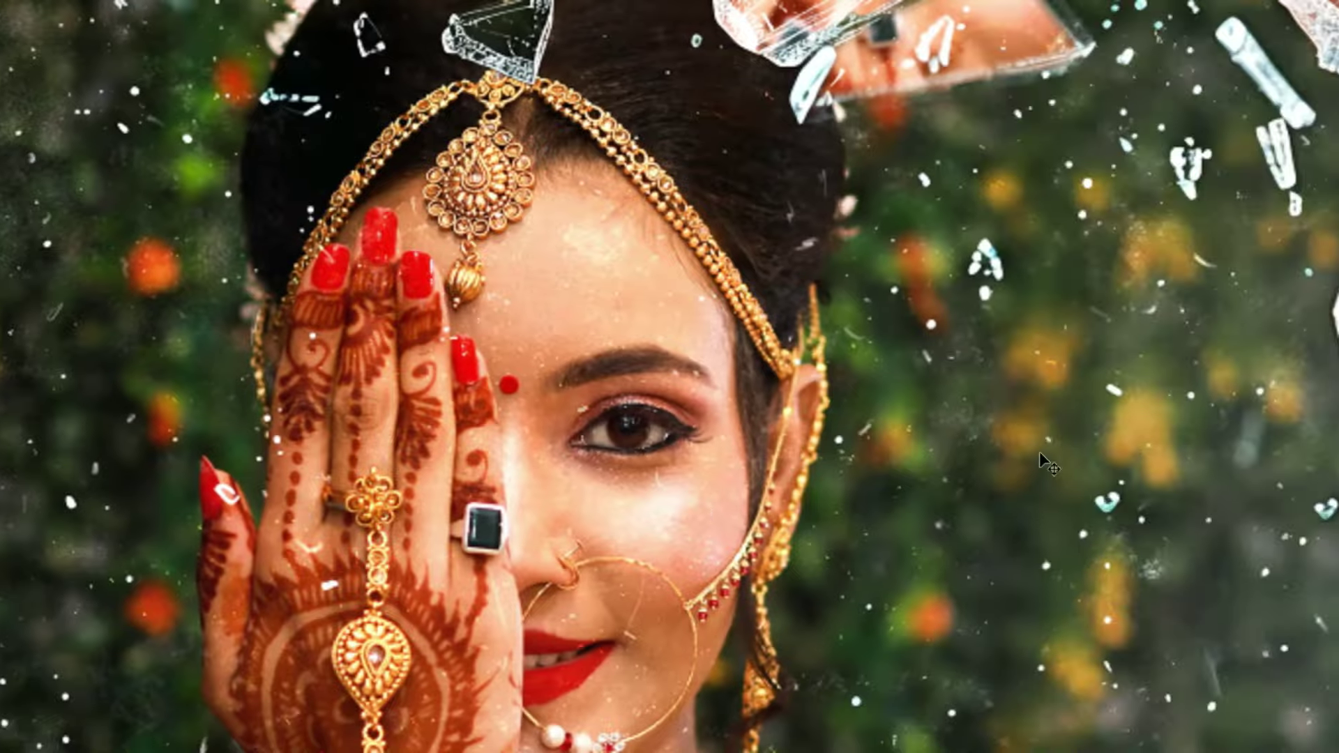
key("ctrl+minus")
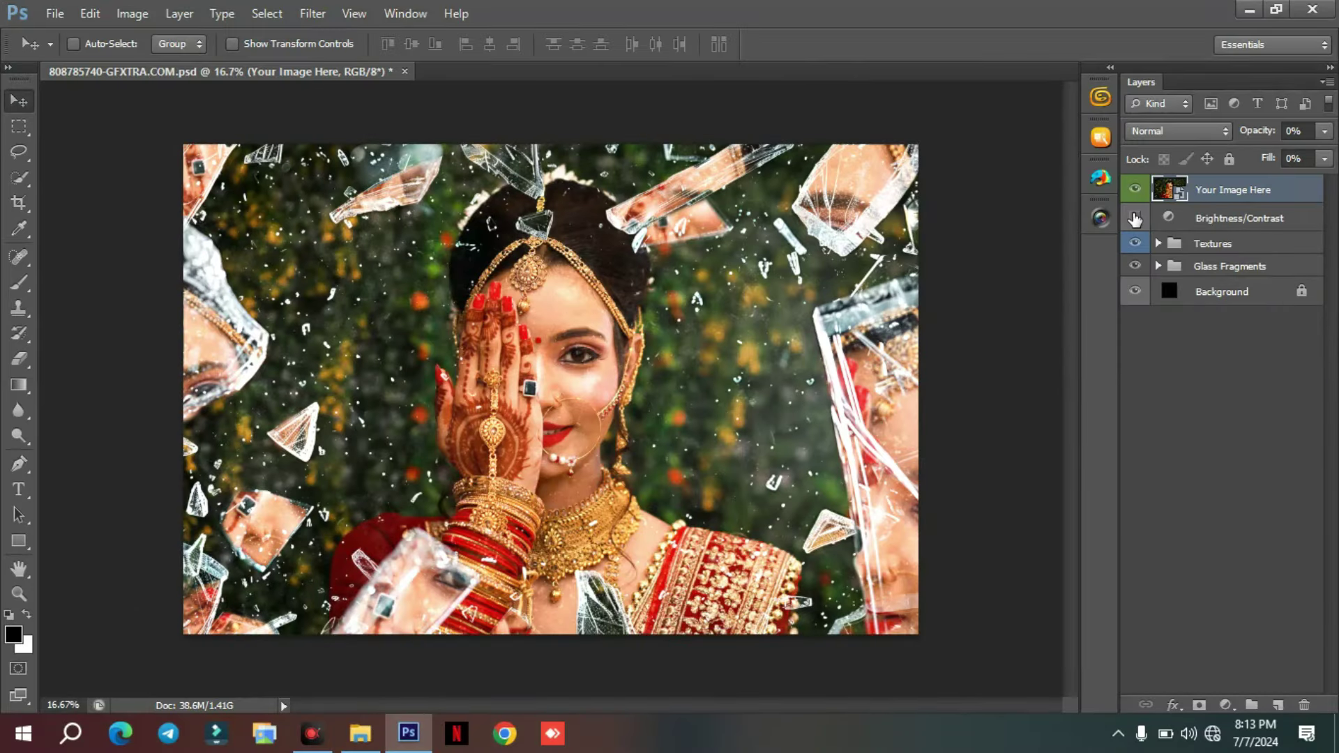
- Compare Brightness/Contrast, Textures and Glass Fragments visibility, leaving the black Background layer hidden
left_click(1136, 220)
left_click(1136, 219)
left_click(1136, 244)
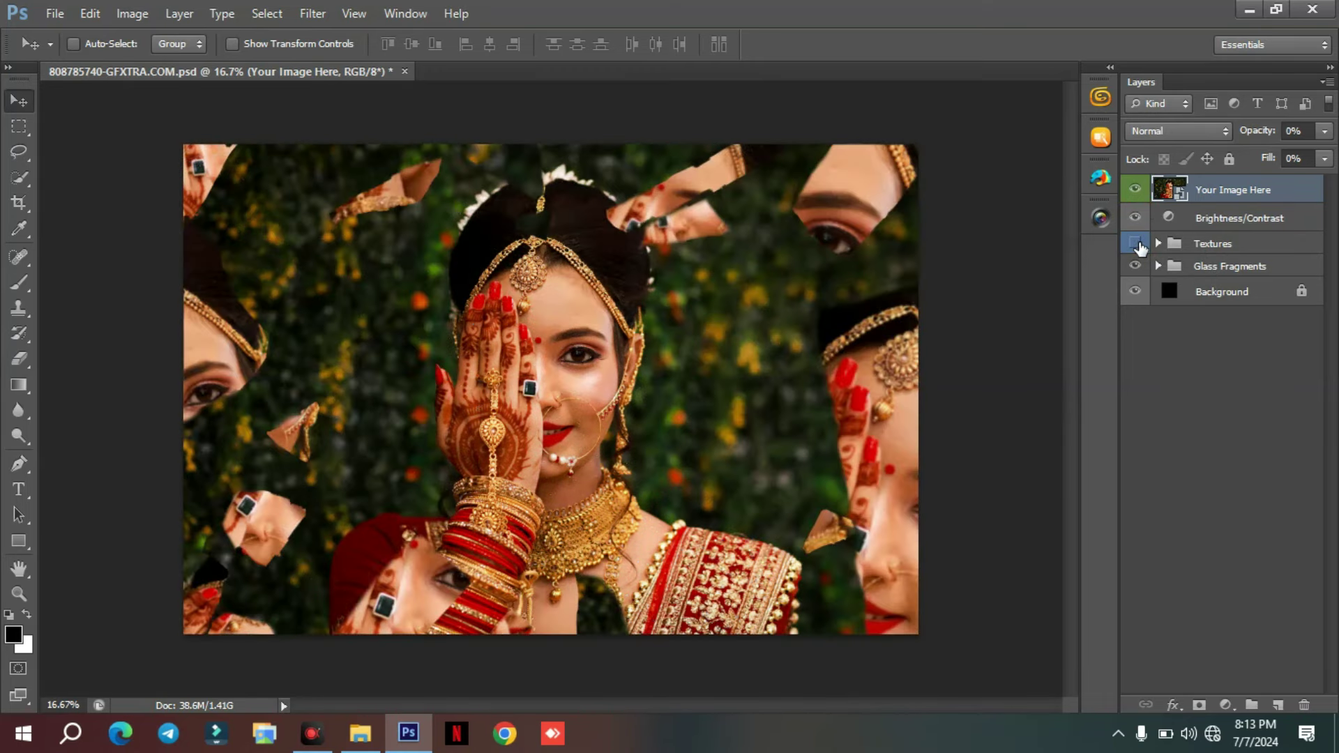
left_click(1137, 244)
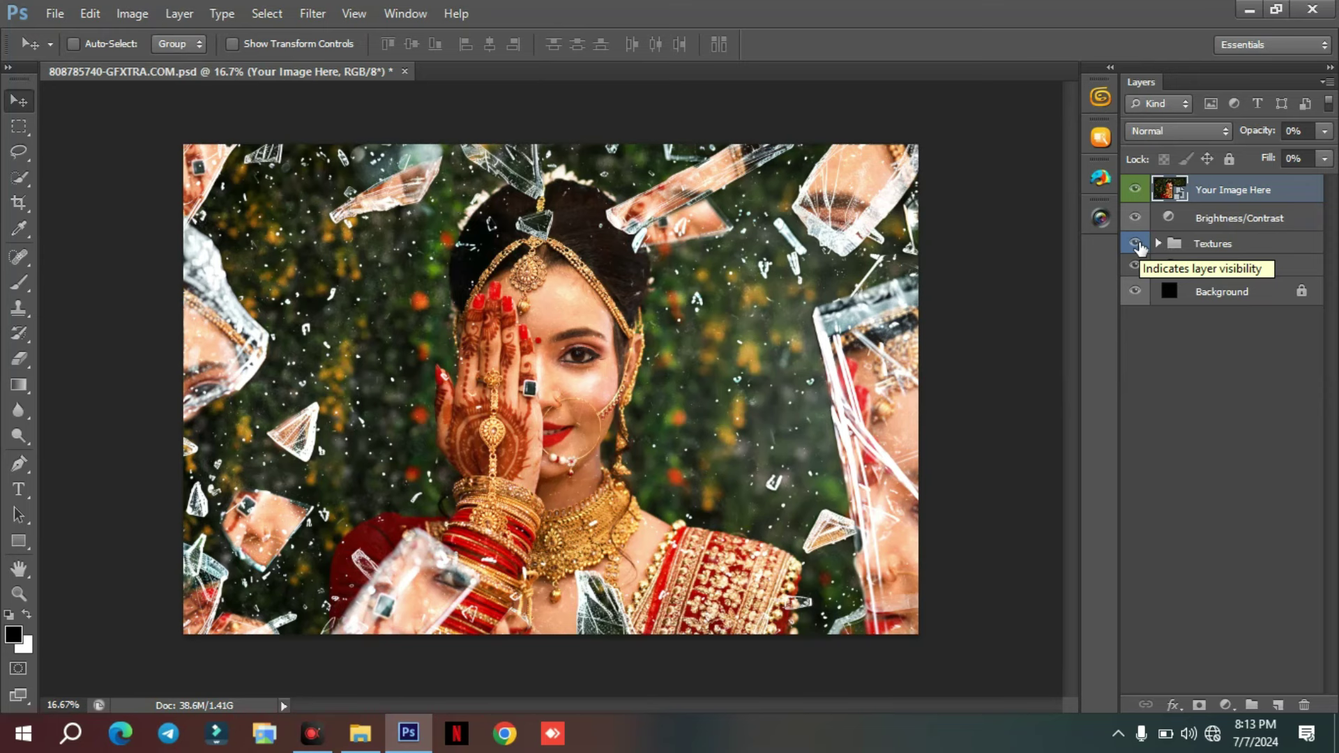
left_click(1136, 244)
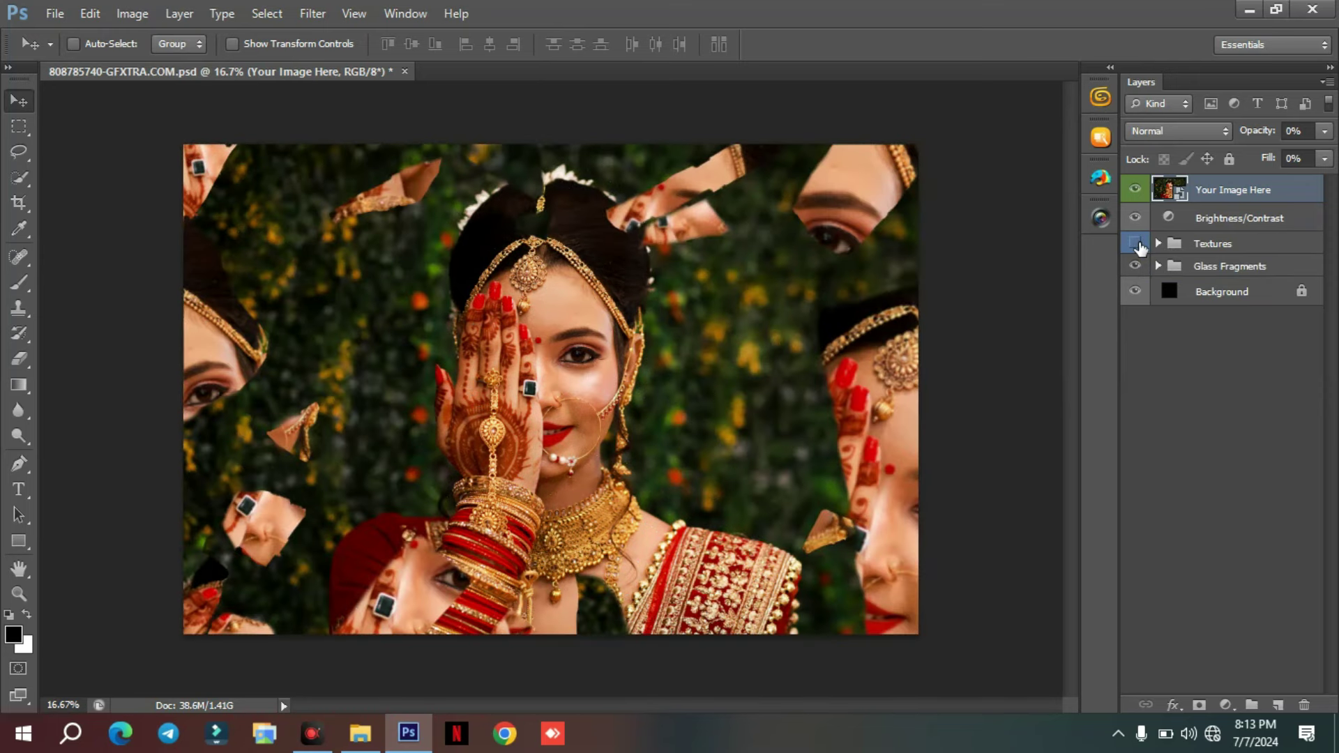
left_click(1137, 244)
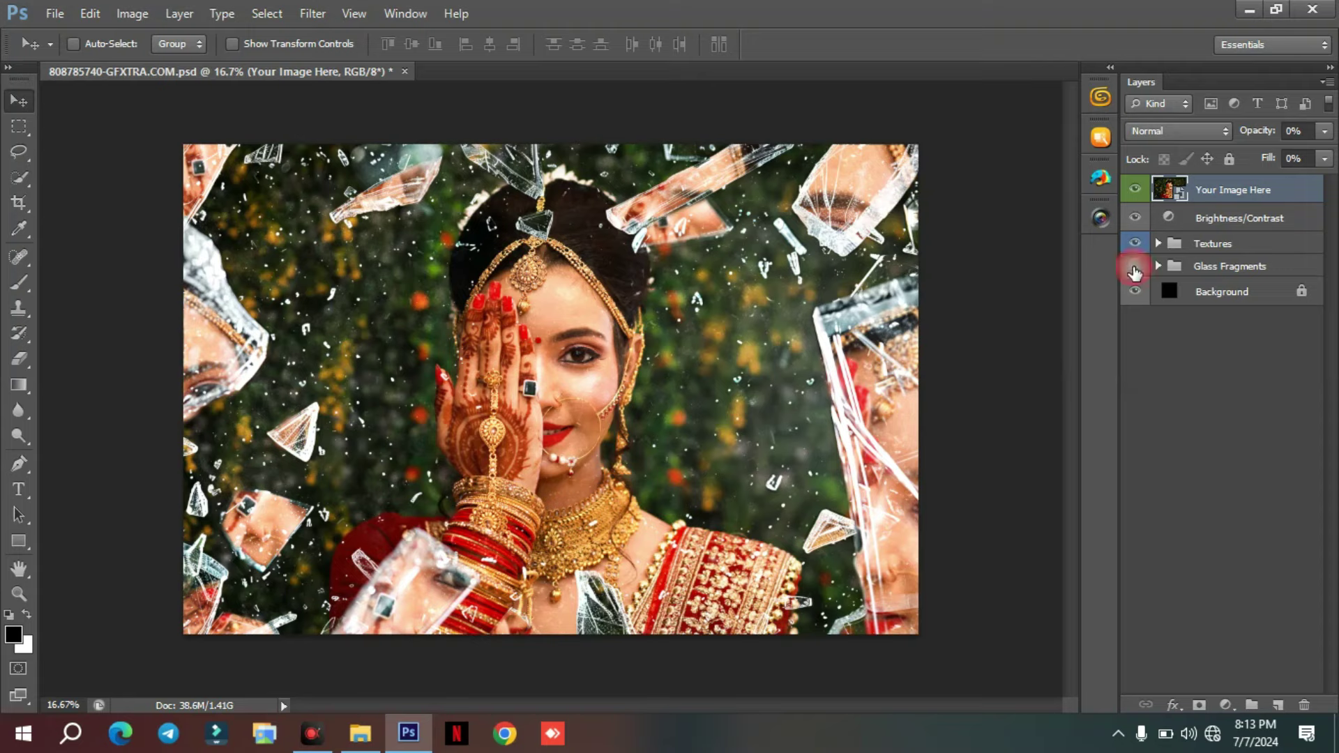
left_click(1135, 268)
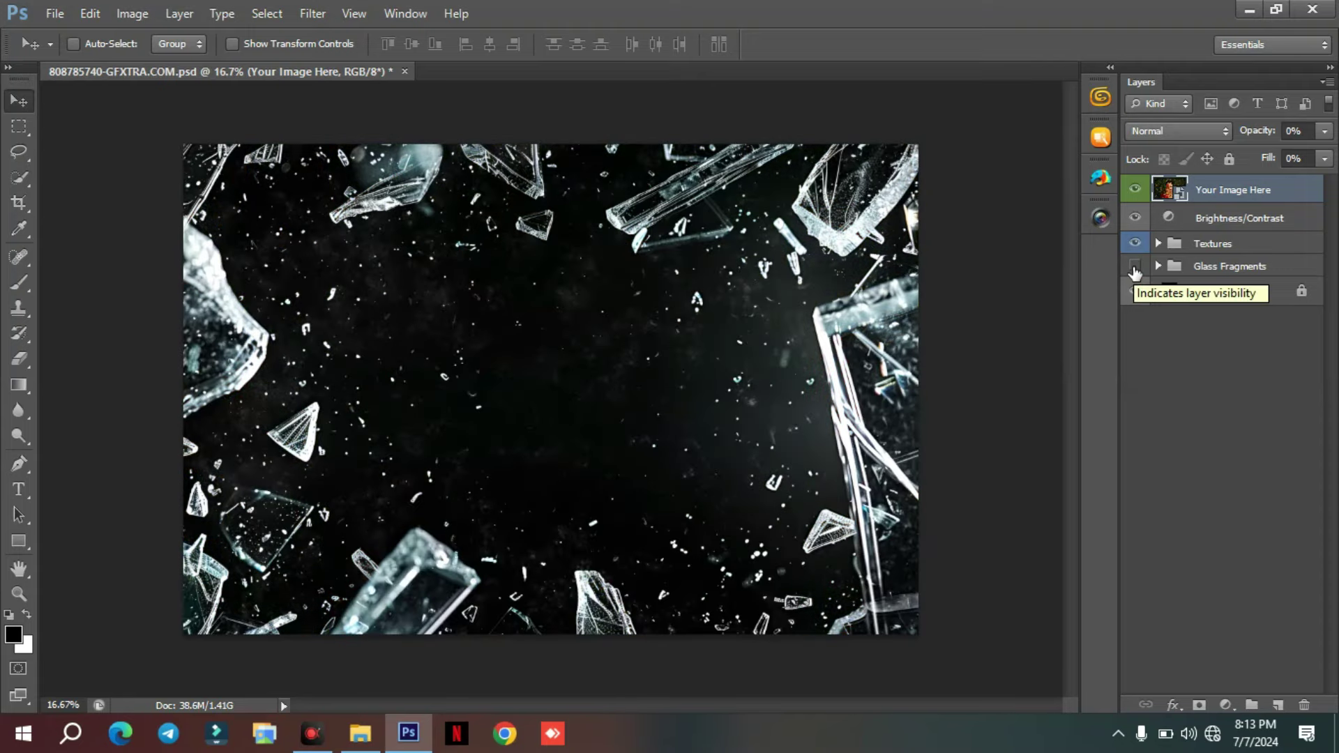
left_click(1135, 267)
left_click(1135, 293)
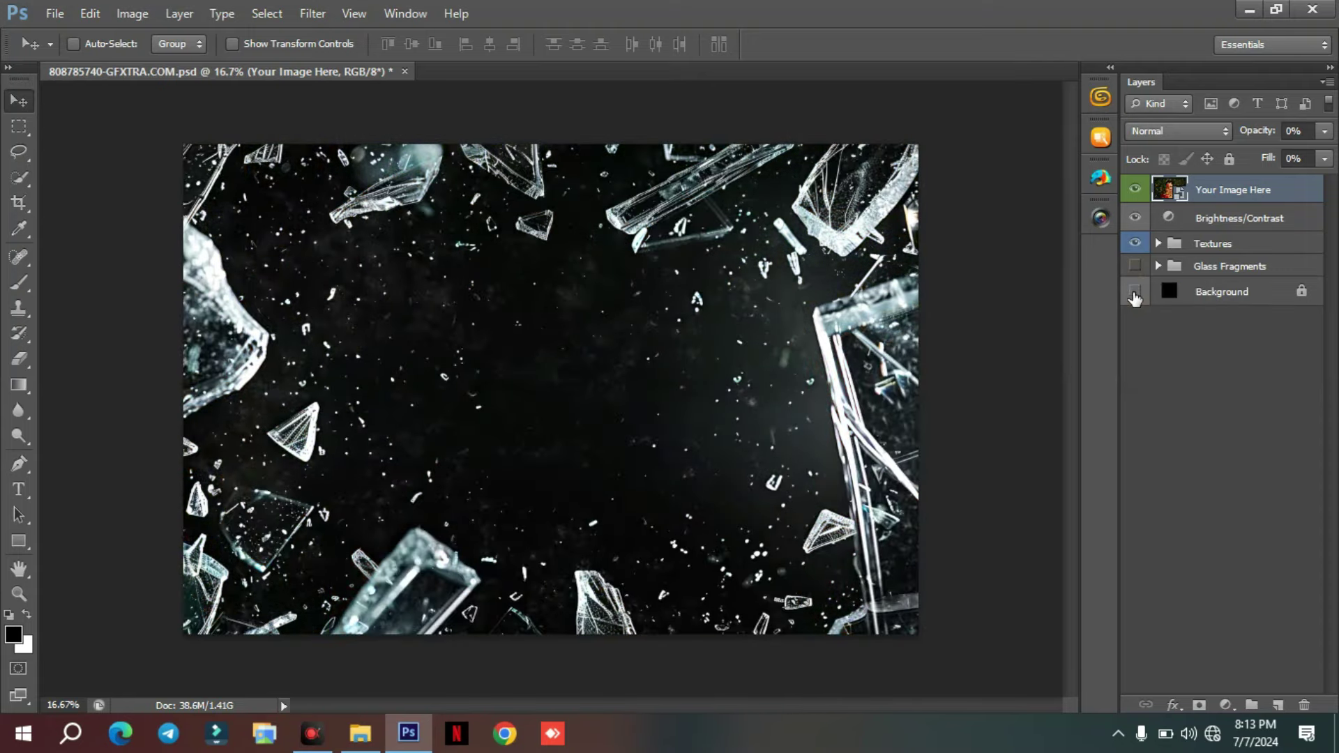
left_click(1135, 267)
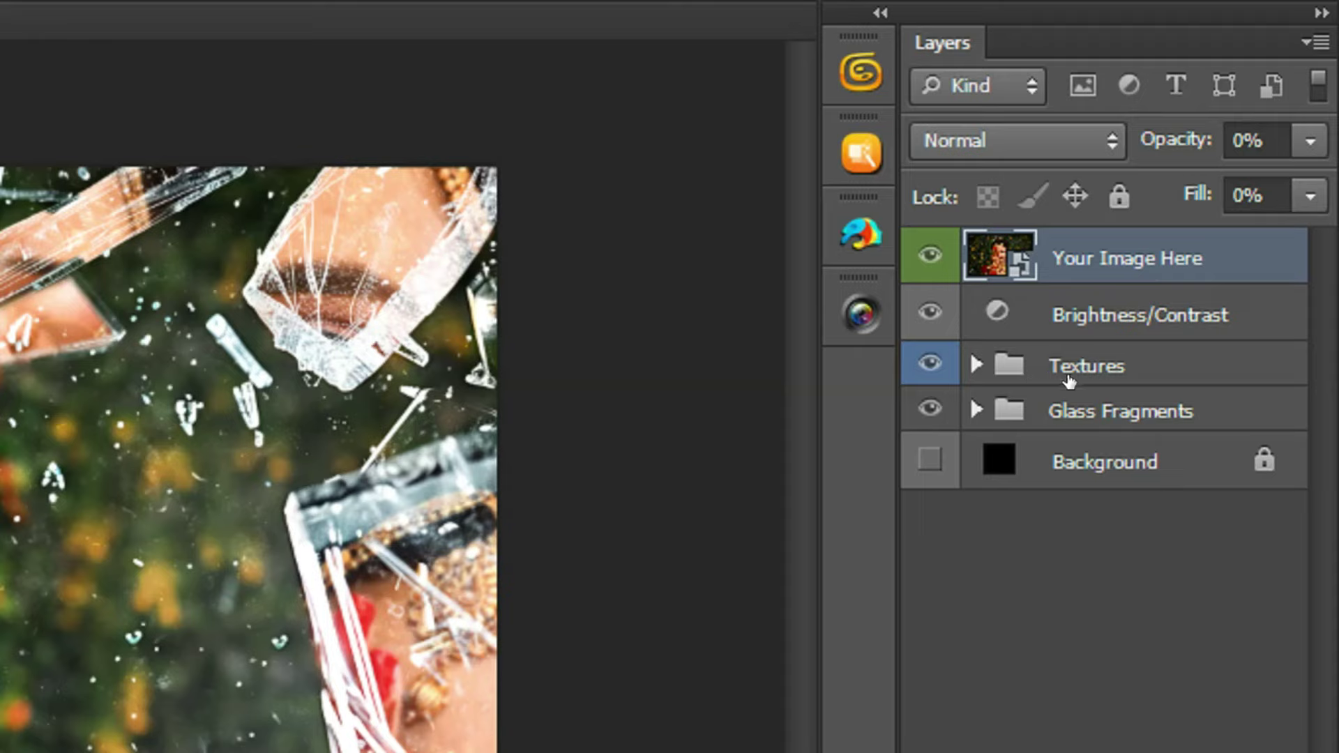
- Inspect the Textures layers, then expand Glass Fragments to list its masked Image layers
left_click(1161, 244)
left_click(1158, 244)
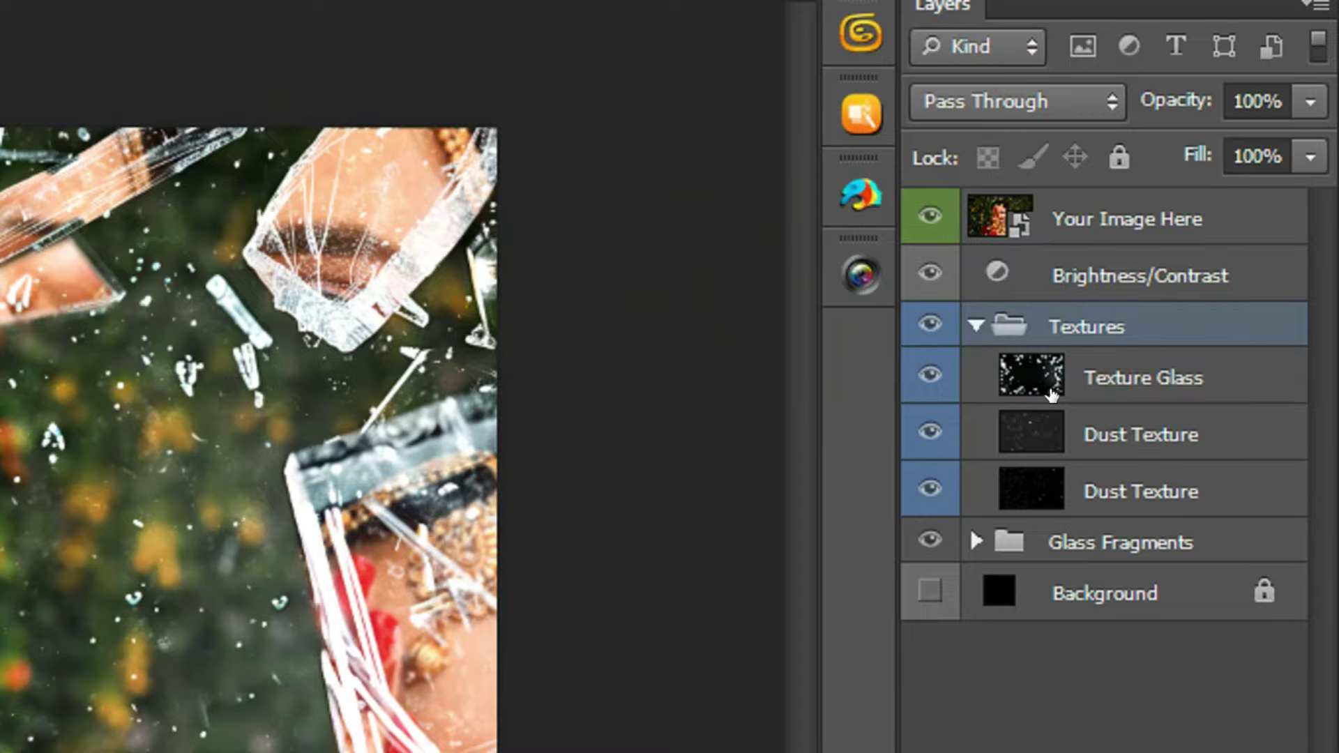
left_click(1135, 270)
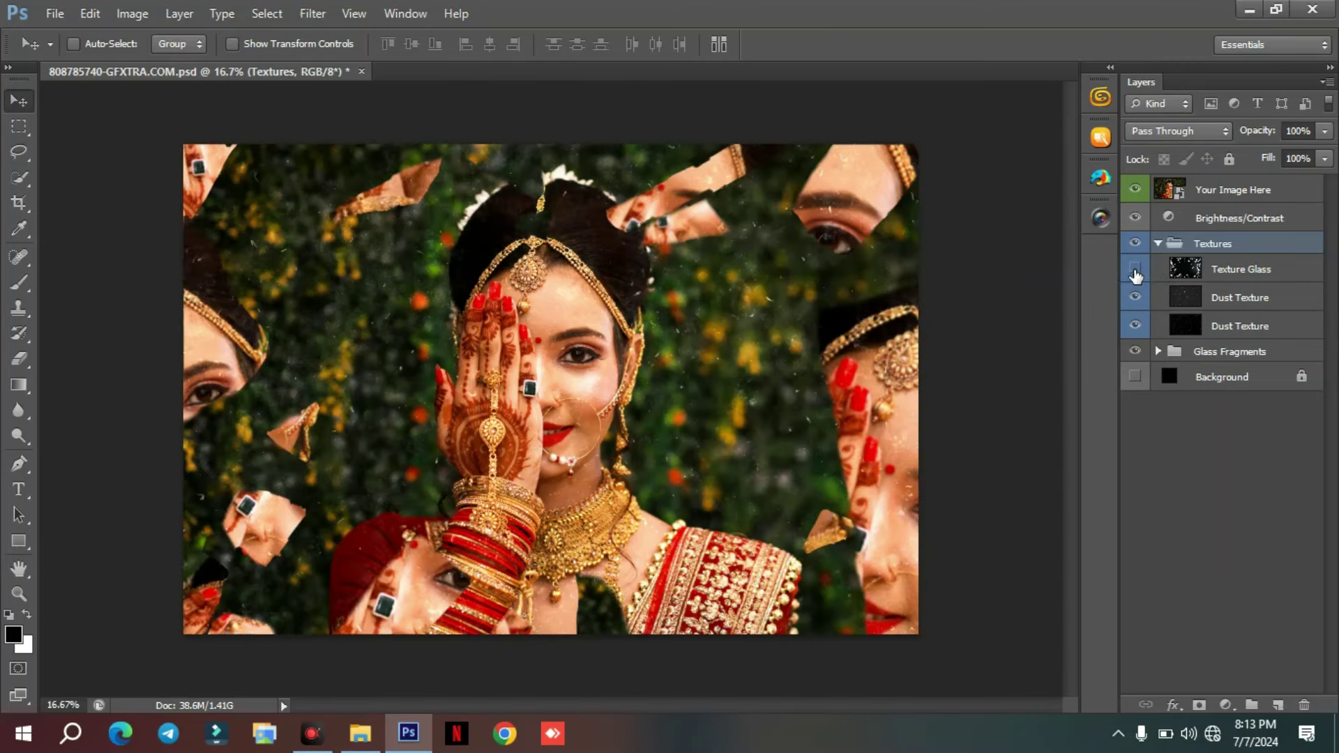
left_click_drag(1136, 297, 1137, 325)
left_click(1136, 270)
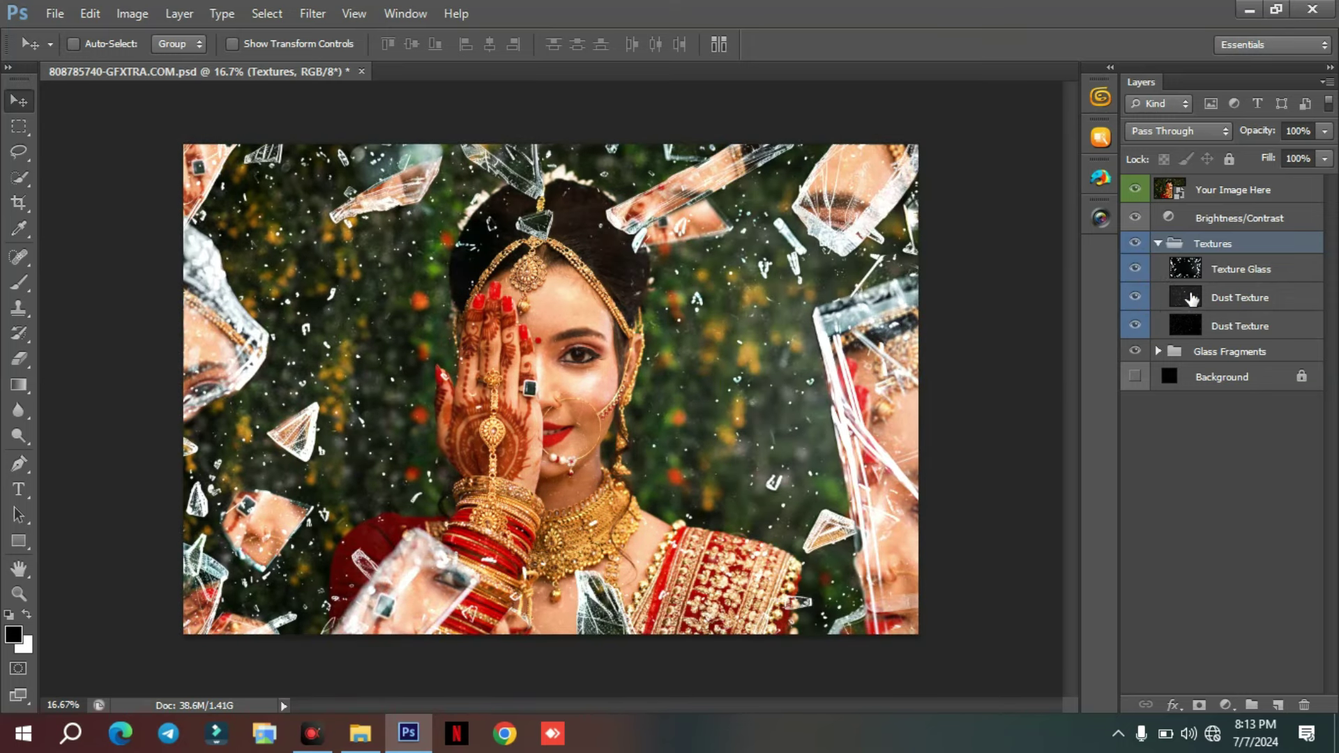
left_click(1157, 243)
left_click(1165, 267)
left_click(1160, 266)
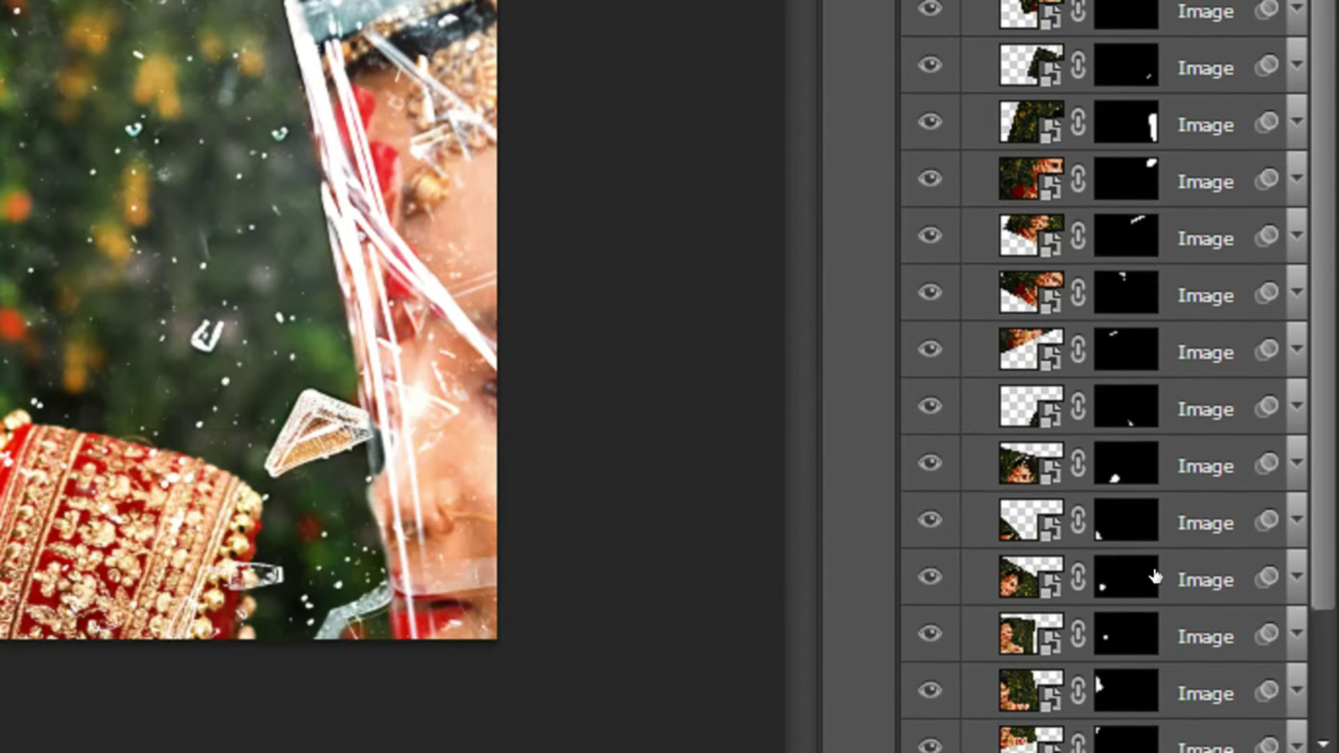
scroll(1154, 576, "down", 5)
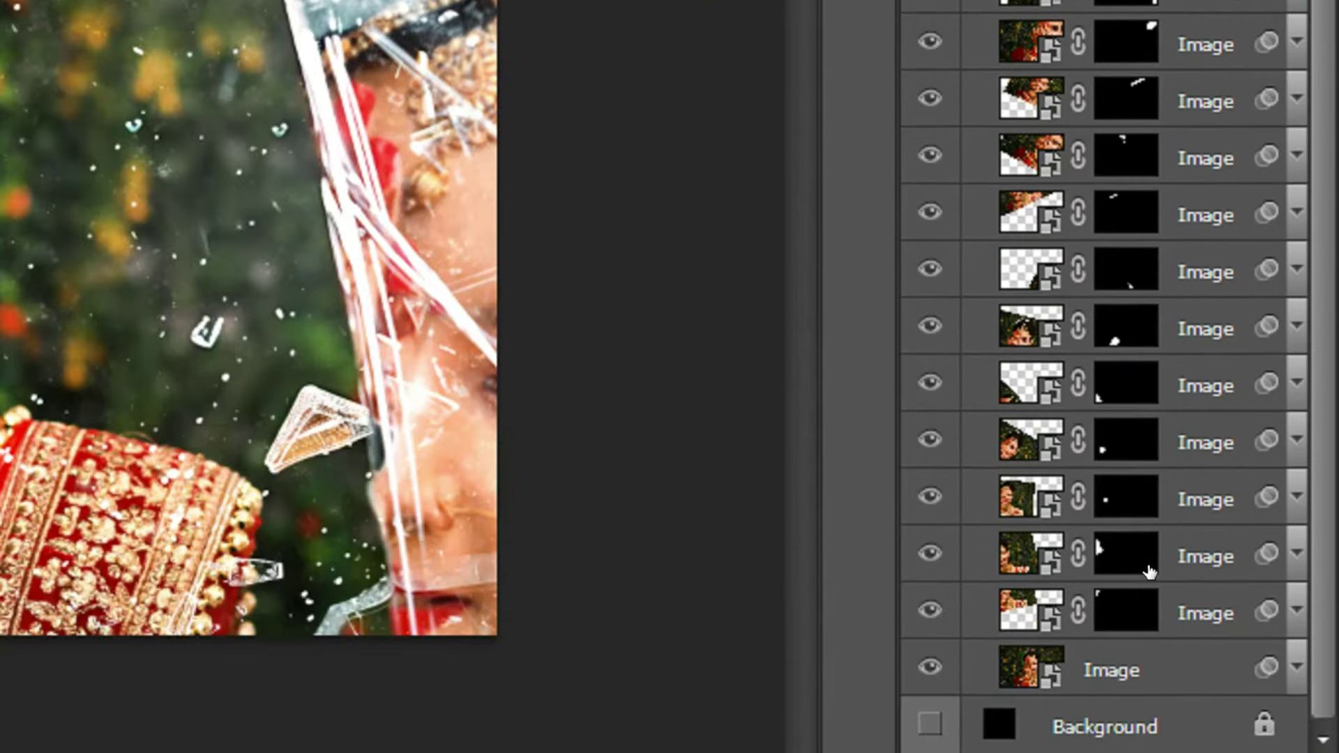
scroll(1150, 558, "up", 10)
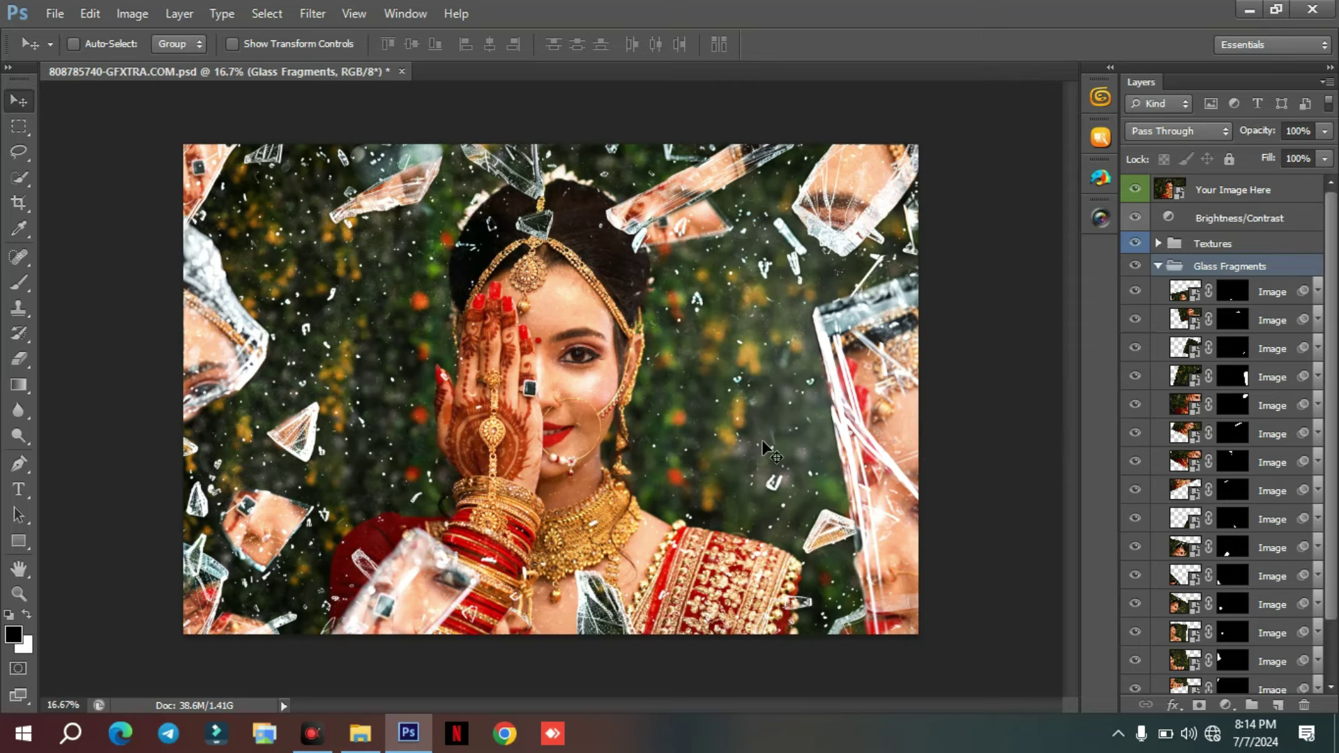
- Close the bride composite without saving and open AS-379967759.psd with Keep Layers
left_click(402, 71)
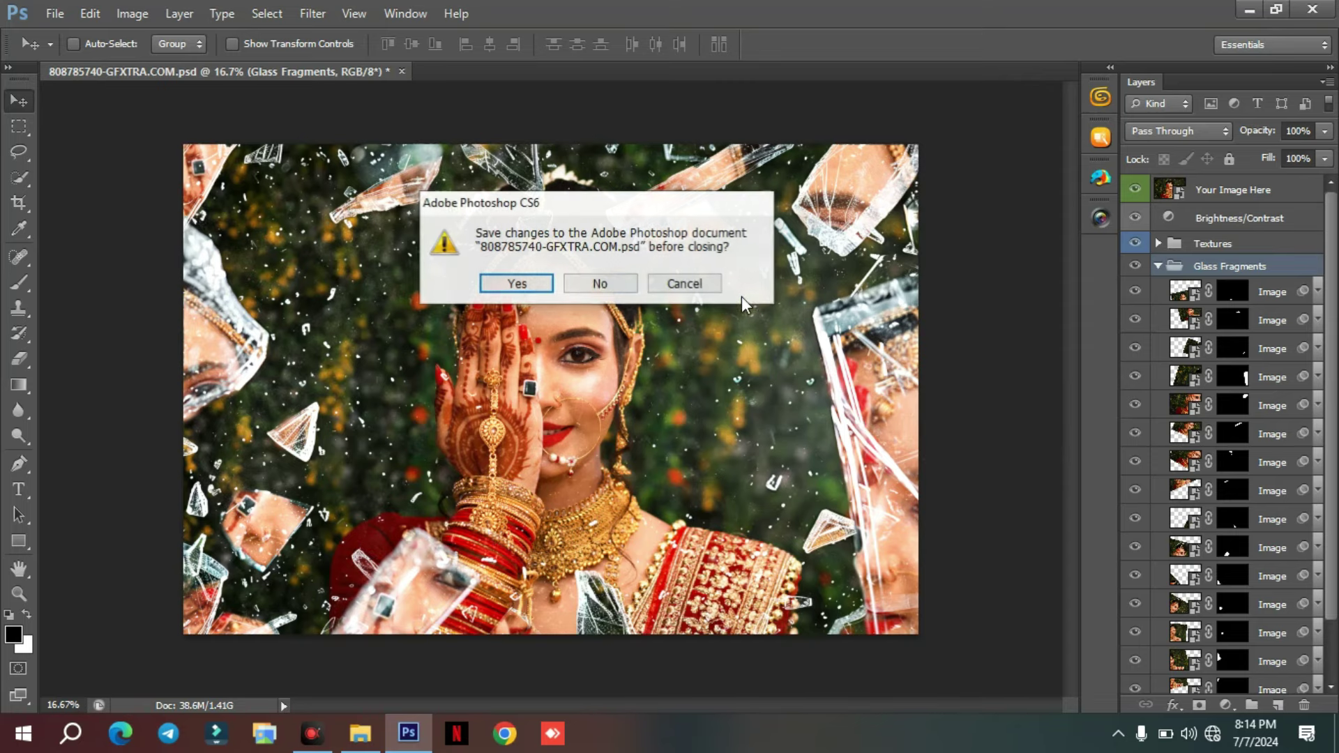
left_click(598, 283)
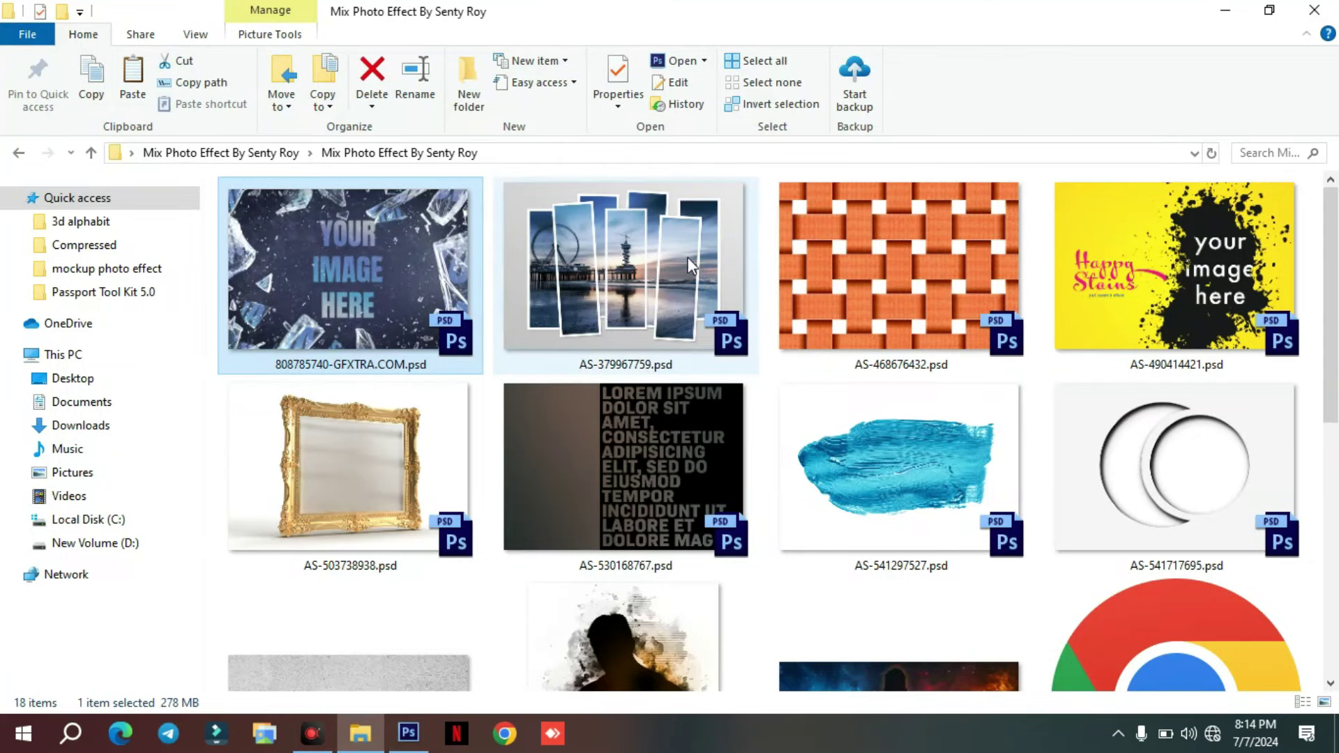
left_click(675, 301)
mouse_move(615, 329)
left_mouse_down()
mouse_move(415, 743)
mouse_move(516, 404)
left_mouse_up()
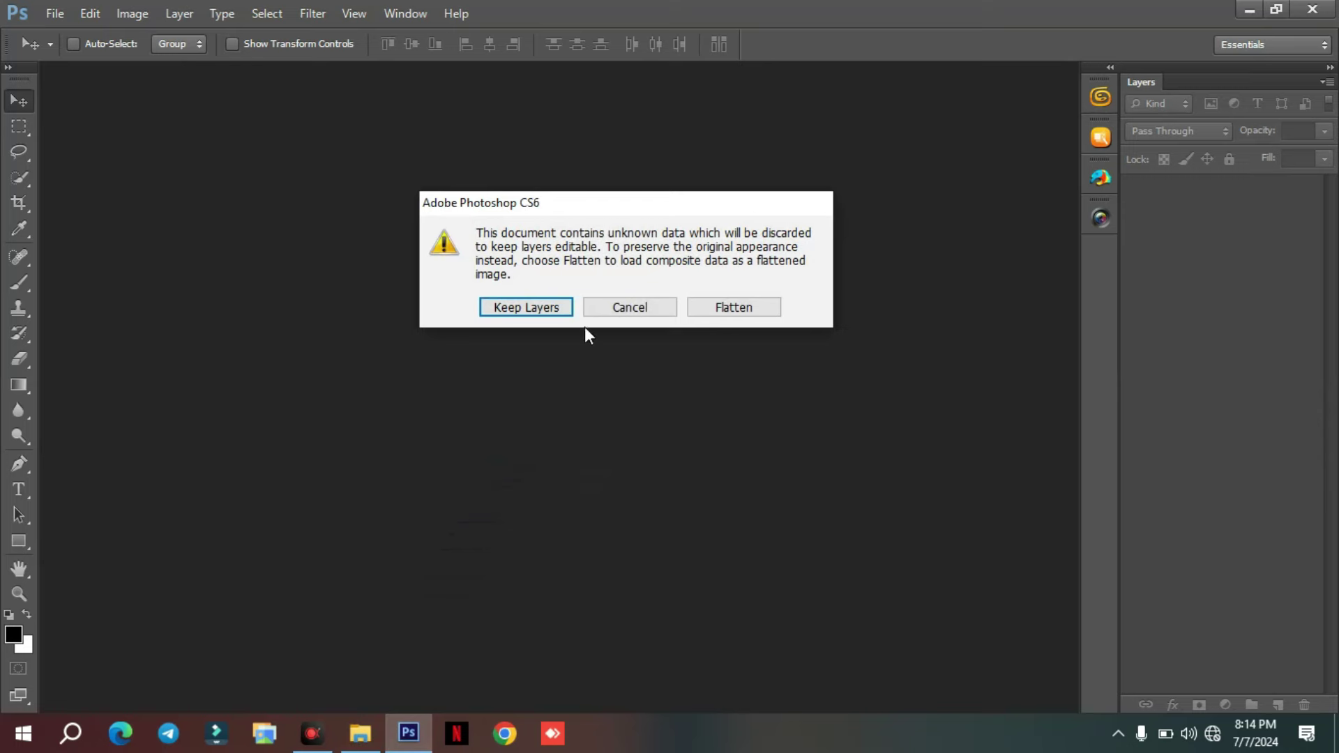
mouse_move(650, 201)
left_mouse_down()
mouse_move(684, 196)
mouse_move(633, 243)
left_mouse_up()
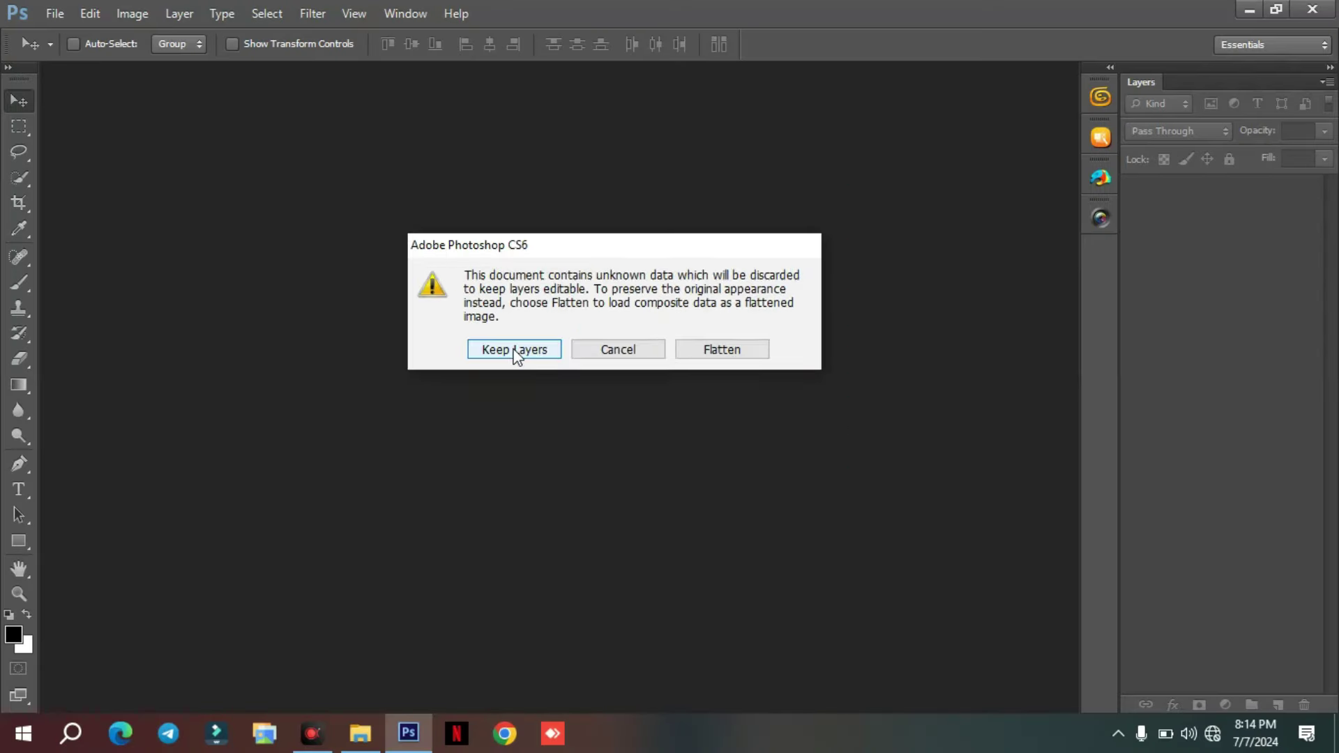
left_click(515, 348)
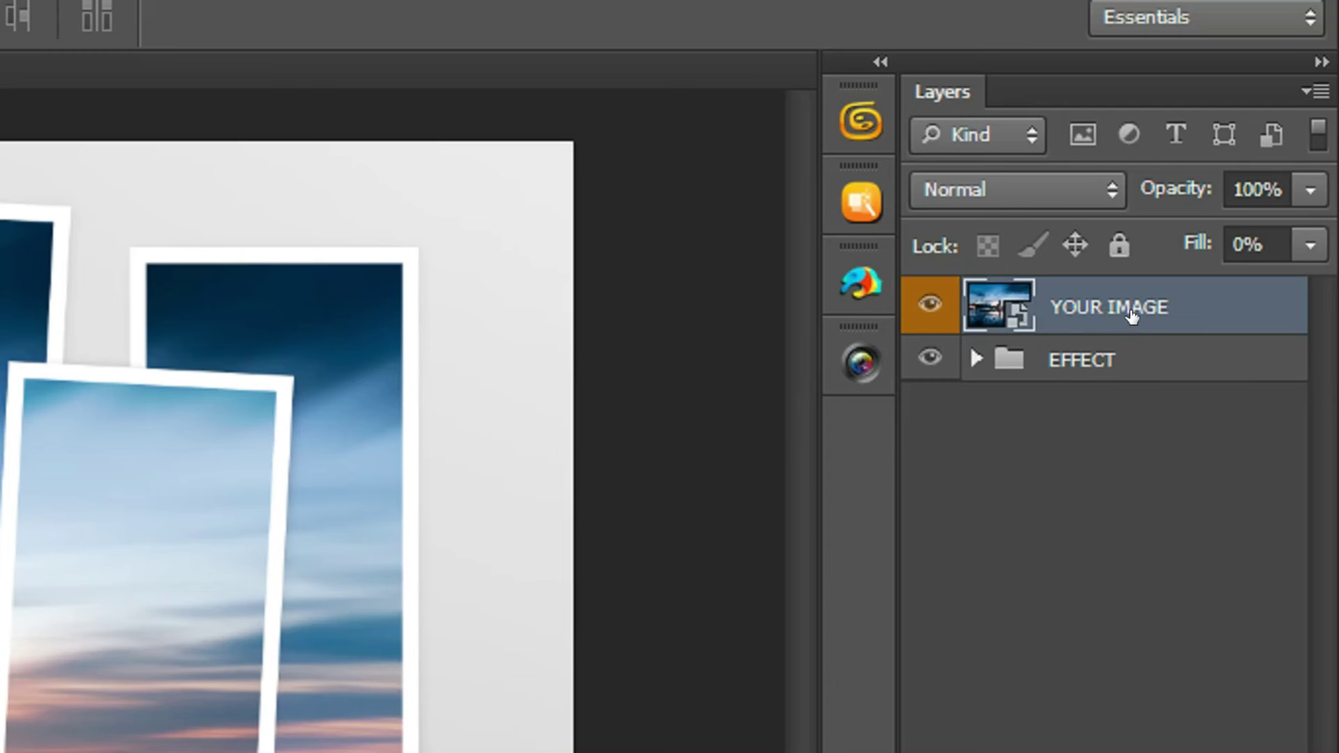
- Check the EFFECT and YOUR IMAGE layers, then open the YOUR IMAGE smart object
left_click(1088, 362)
left_click(1134, 216)
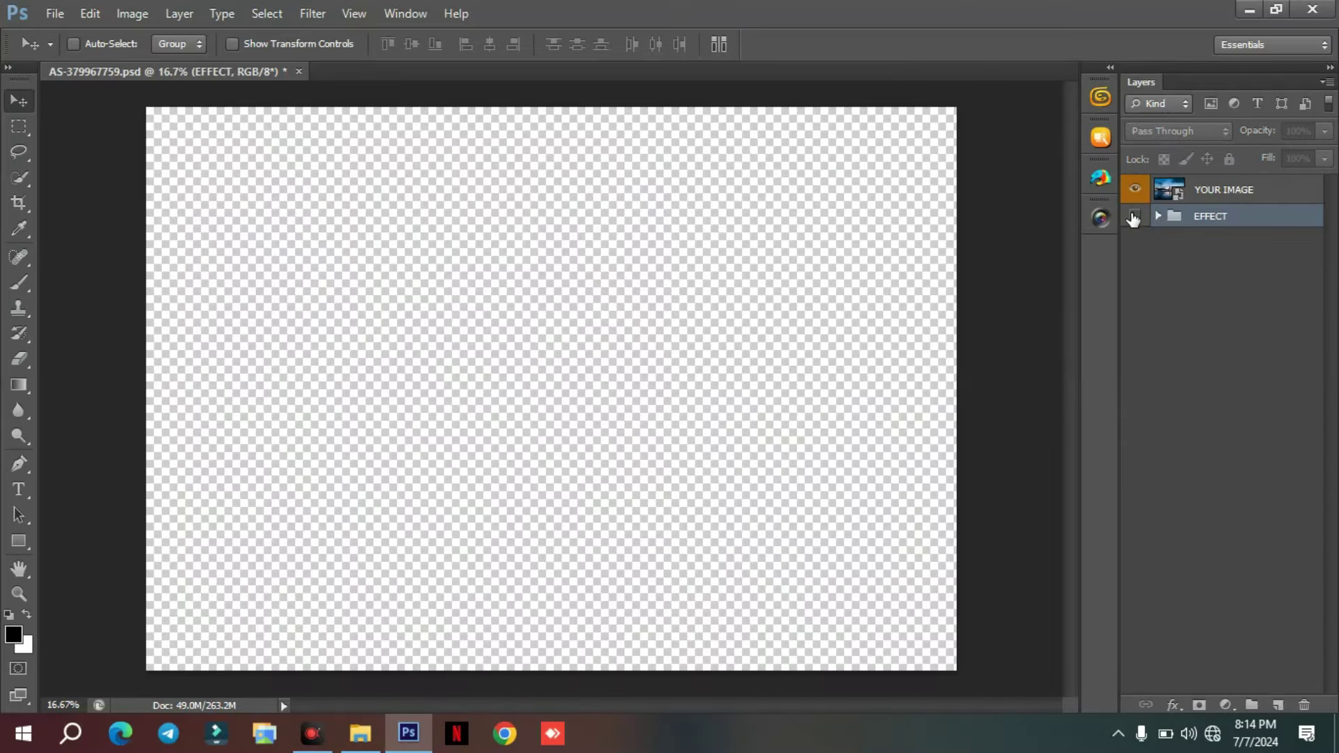
left_click(1134, 216)
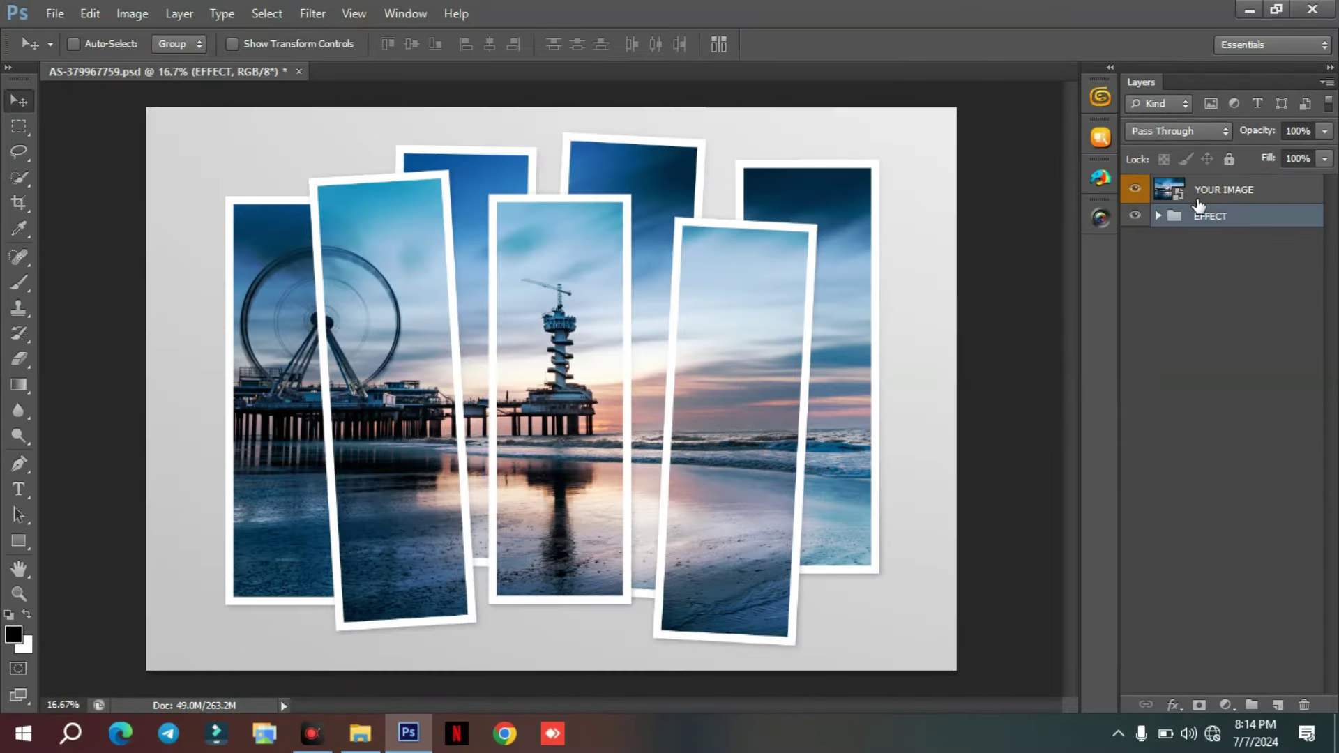
left_click(1134, 190)
left_click(1135, 190)
left_click(1198, 191)
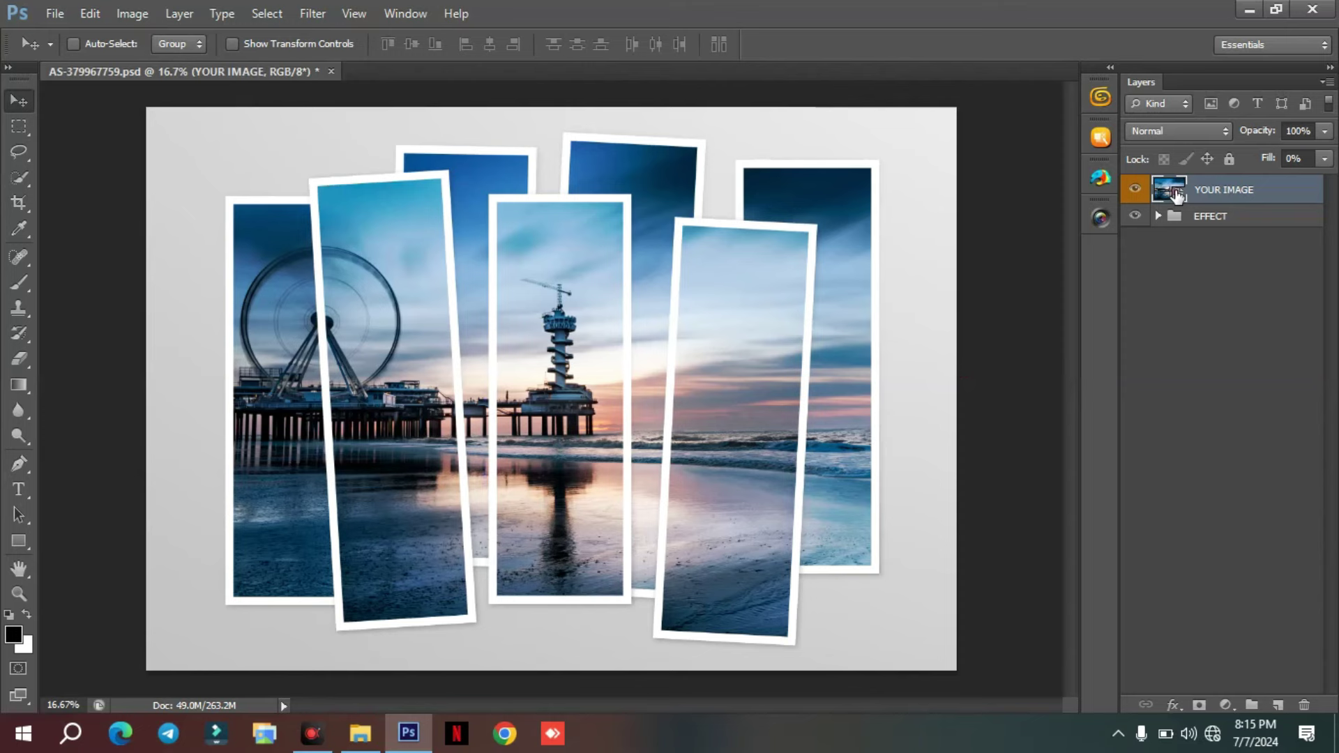
double_click(1176, 195)
- Place the couple-under-the-tree photo into YOUR IMAGE.psb
left_click(720, 362)
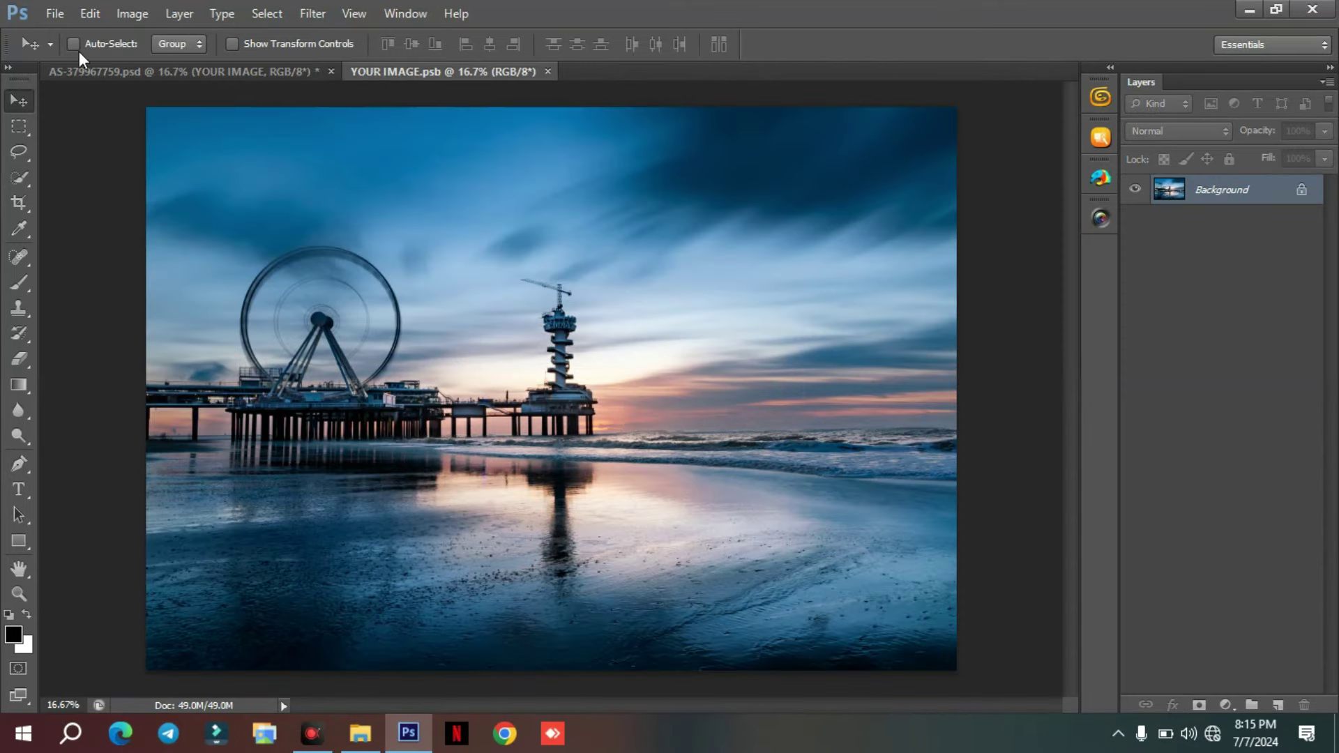
left_click(56, 19)
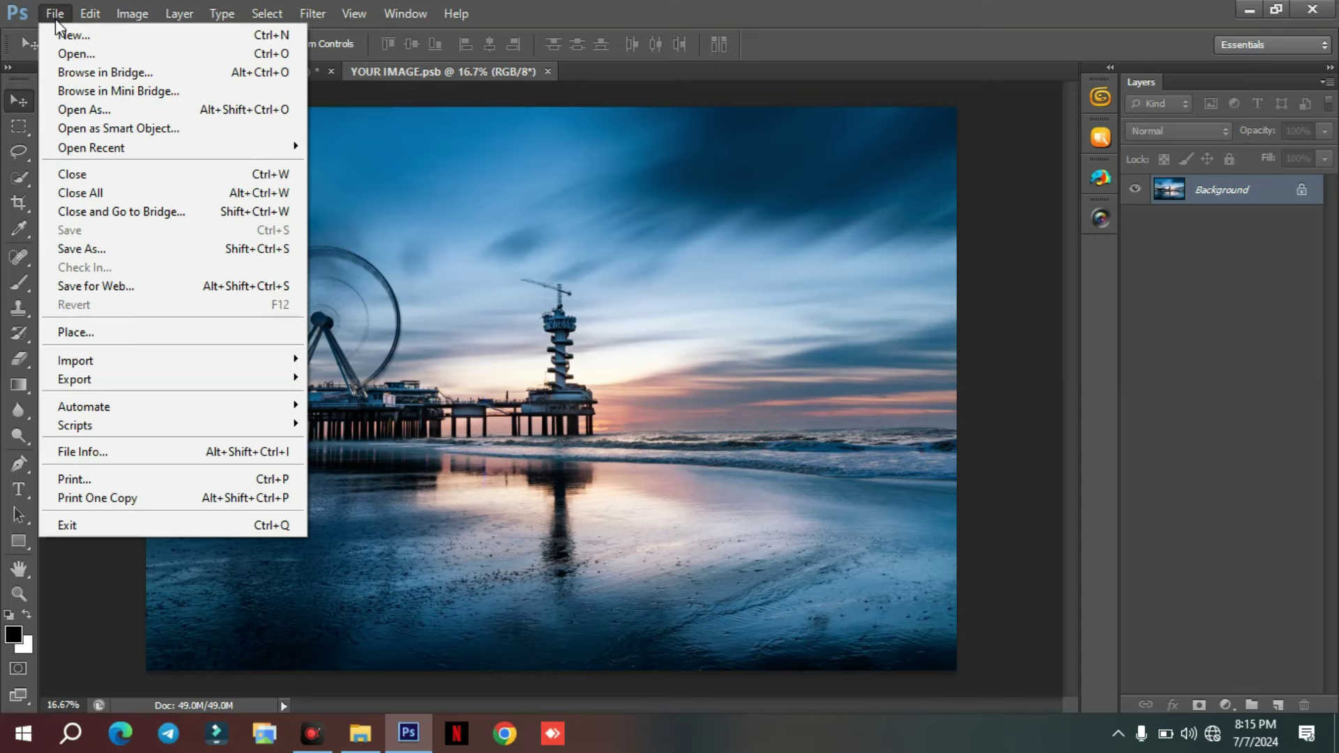
left_click(128, 335)
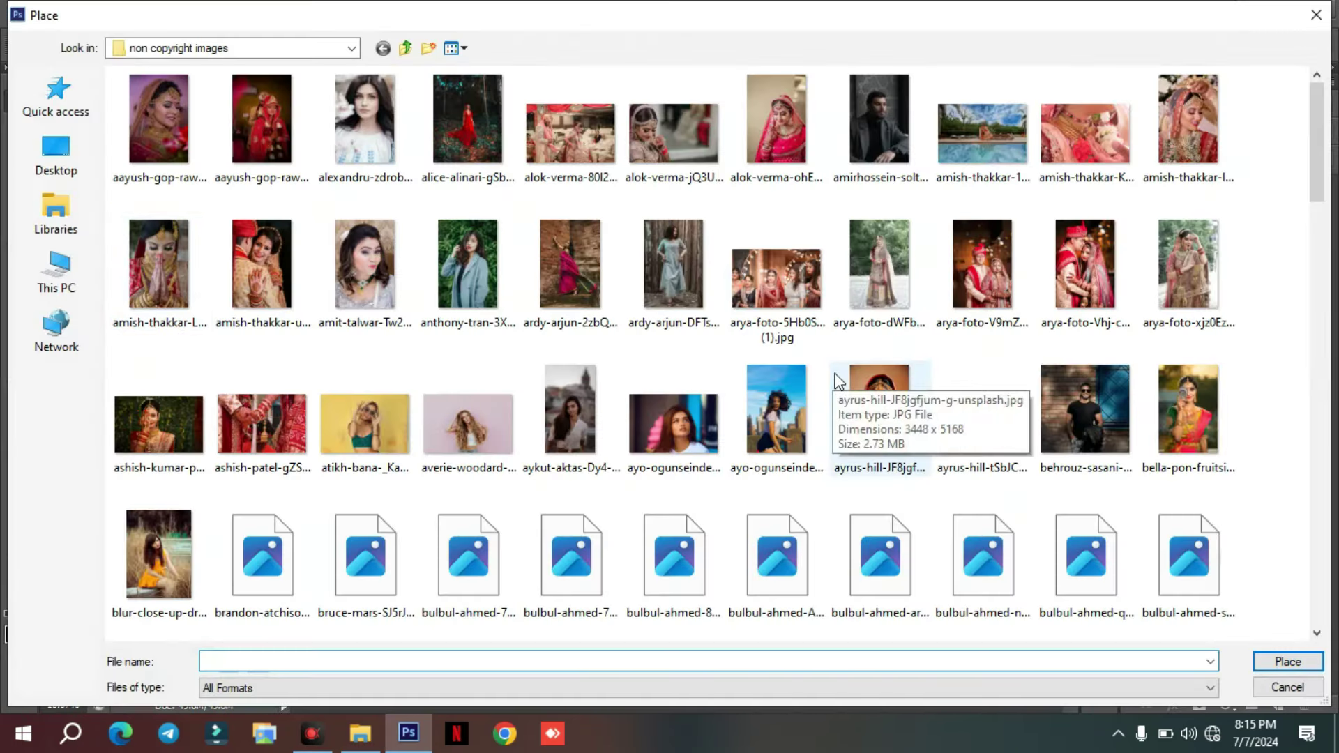
double_click(792, 430)
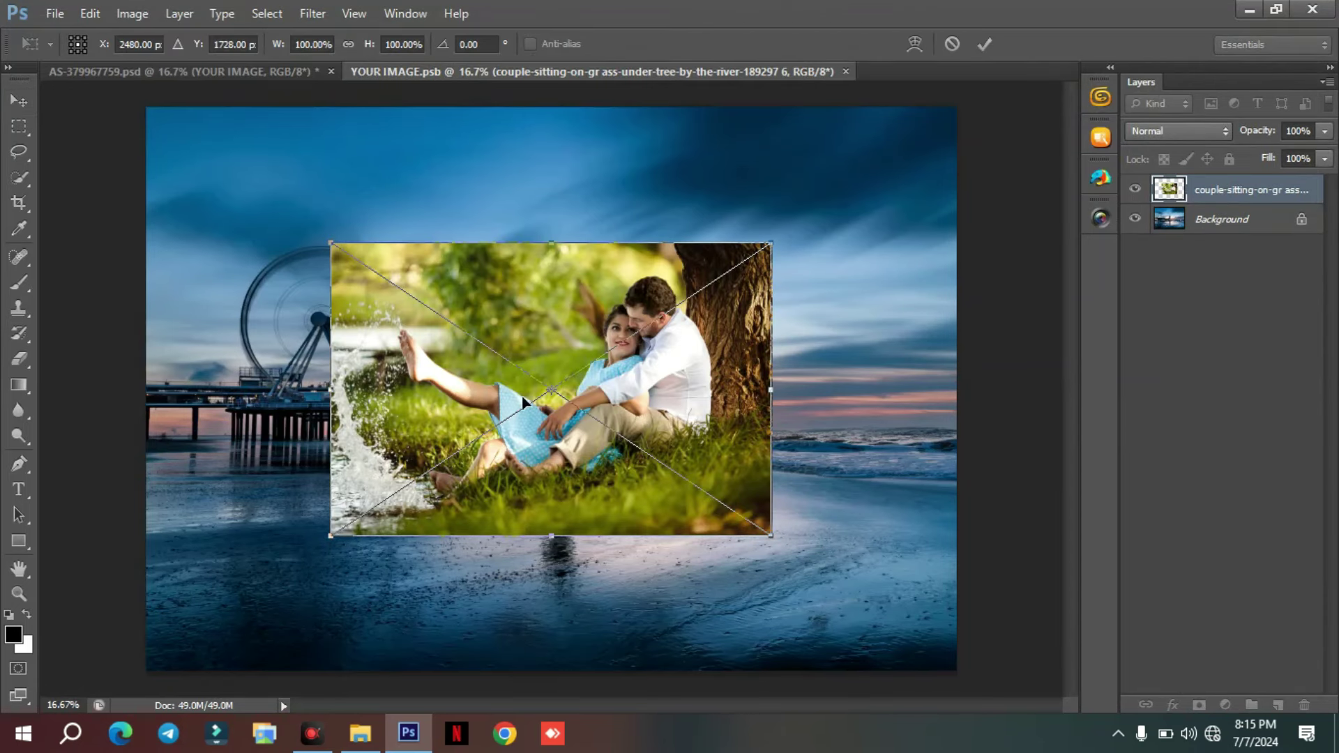
- Scale the couple photo to about 193% so it covers the canvas, and commit
left_click_drag(574, 466, 389, 329)
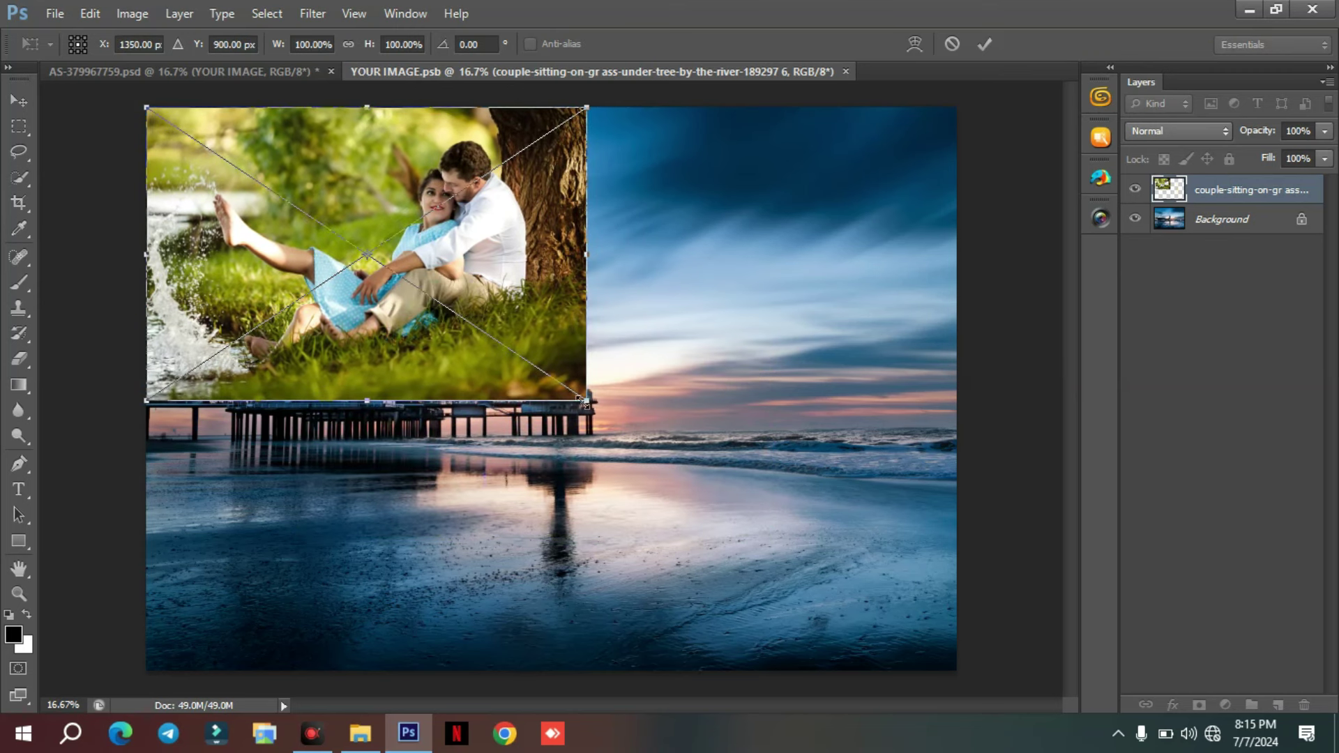
left_click_drag(585, 401, 995, 673)
left_click_drag(893, 525, 844, 516)
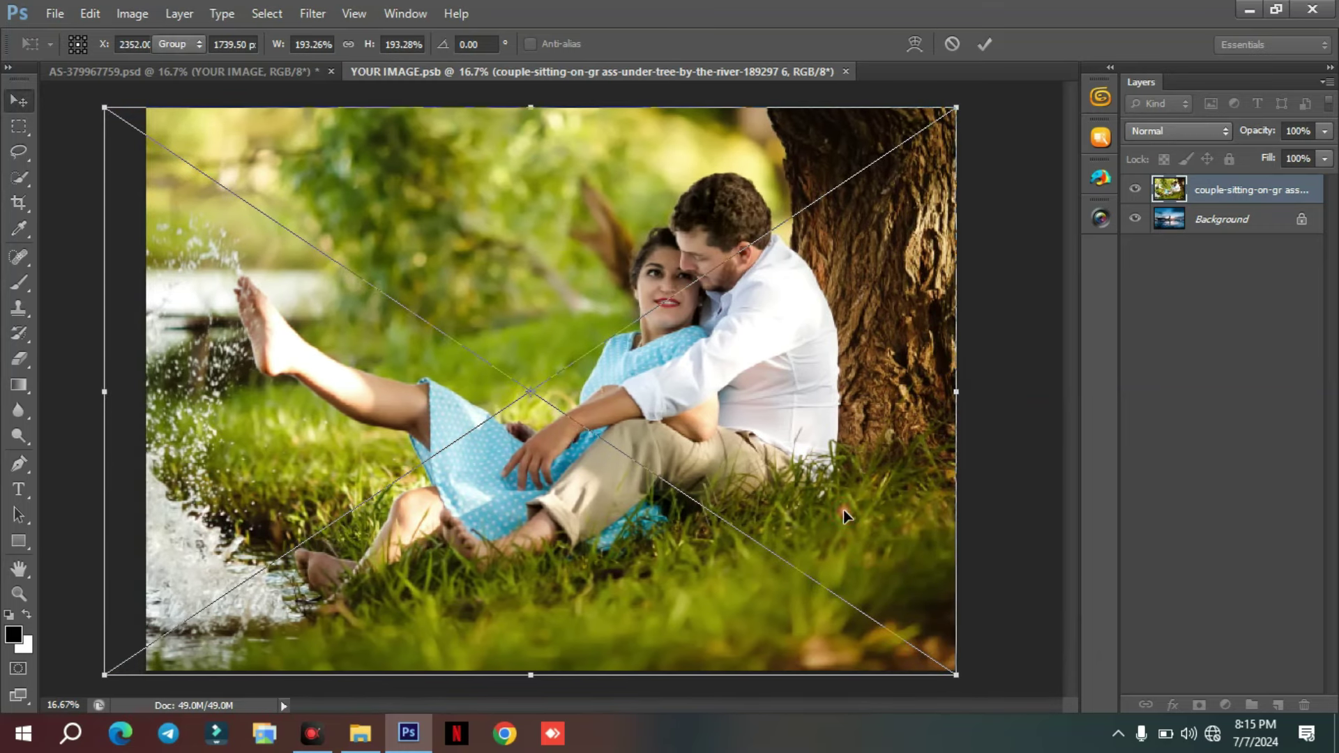
key("Return")
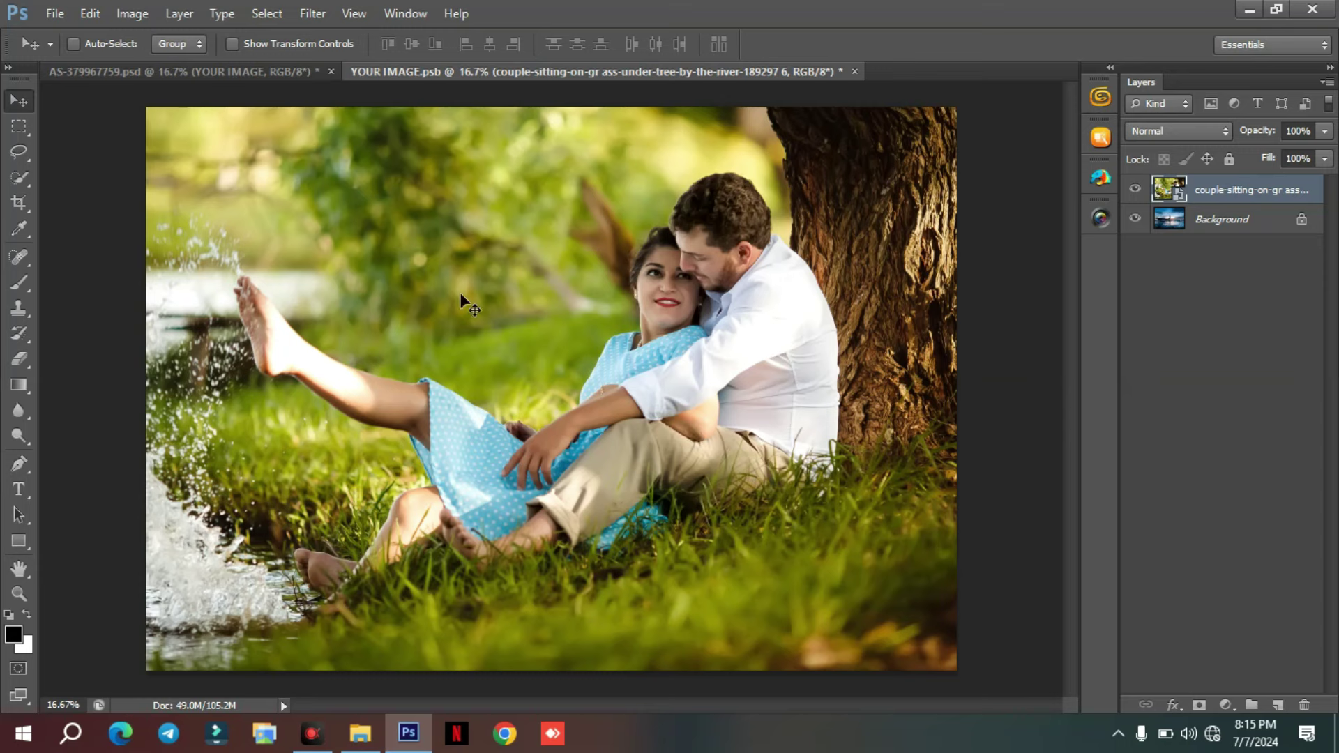
- Save YOUR IMAGE.psb with the default format options and close it with Ctrl+W
left_click(65, 17)
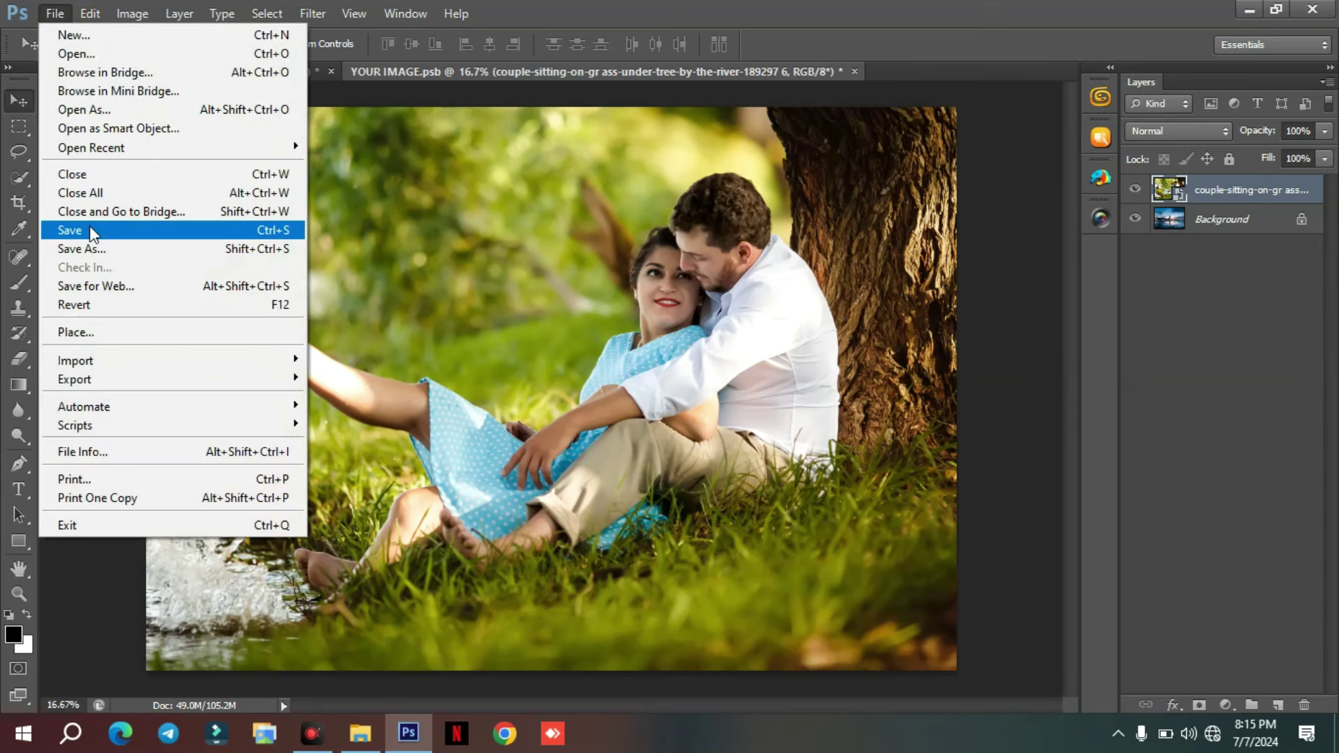
left_click(89, 225)
left_click(885, 217)
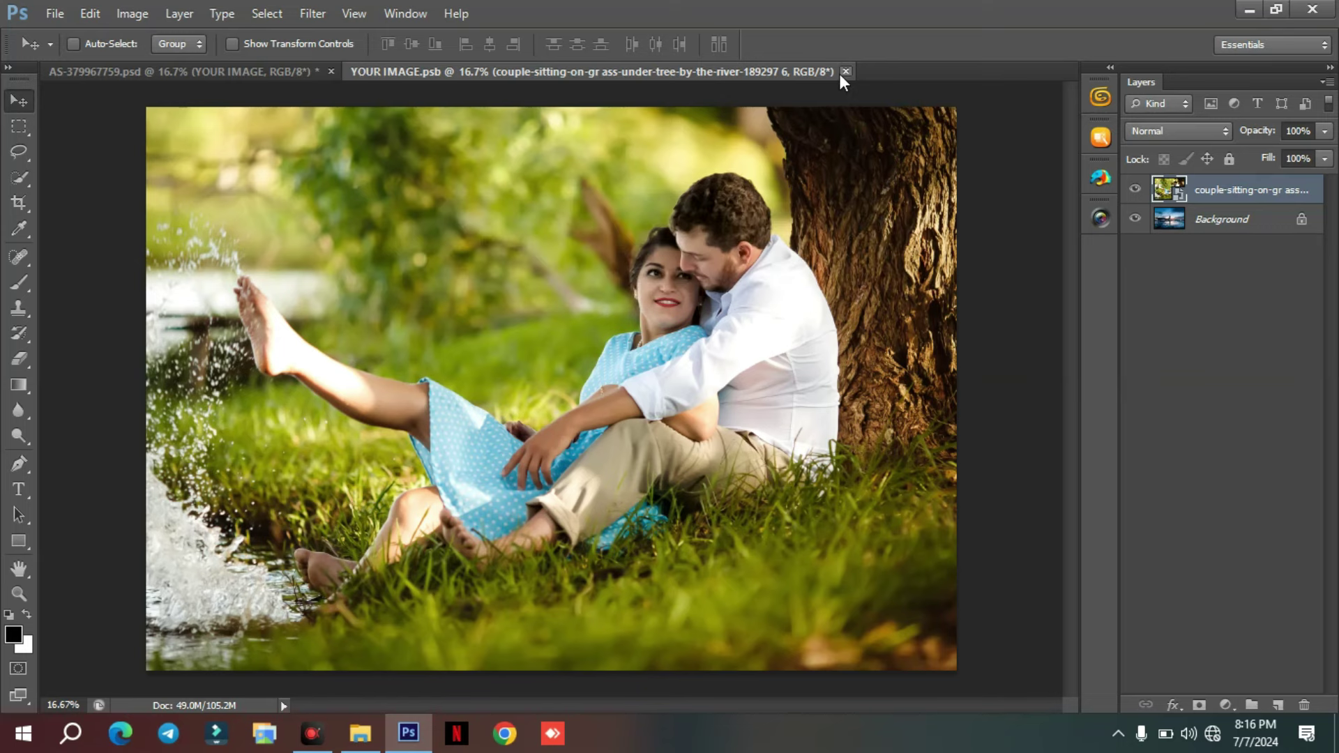
key("ctrl+w")
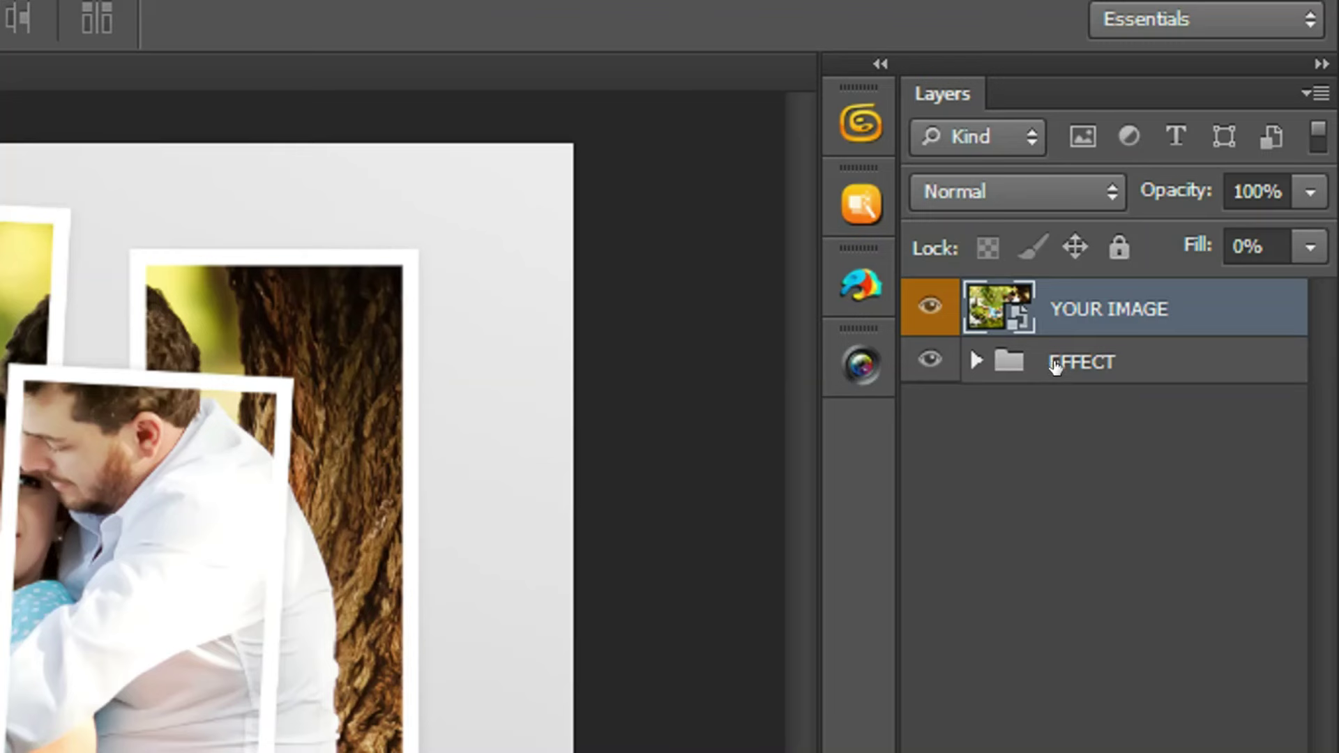
- Expand the EFFECT group and hide Layer 0 so the background is transparent
left_click(1195, 215)
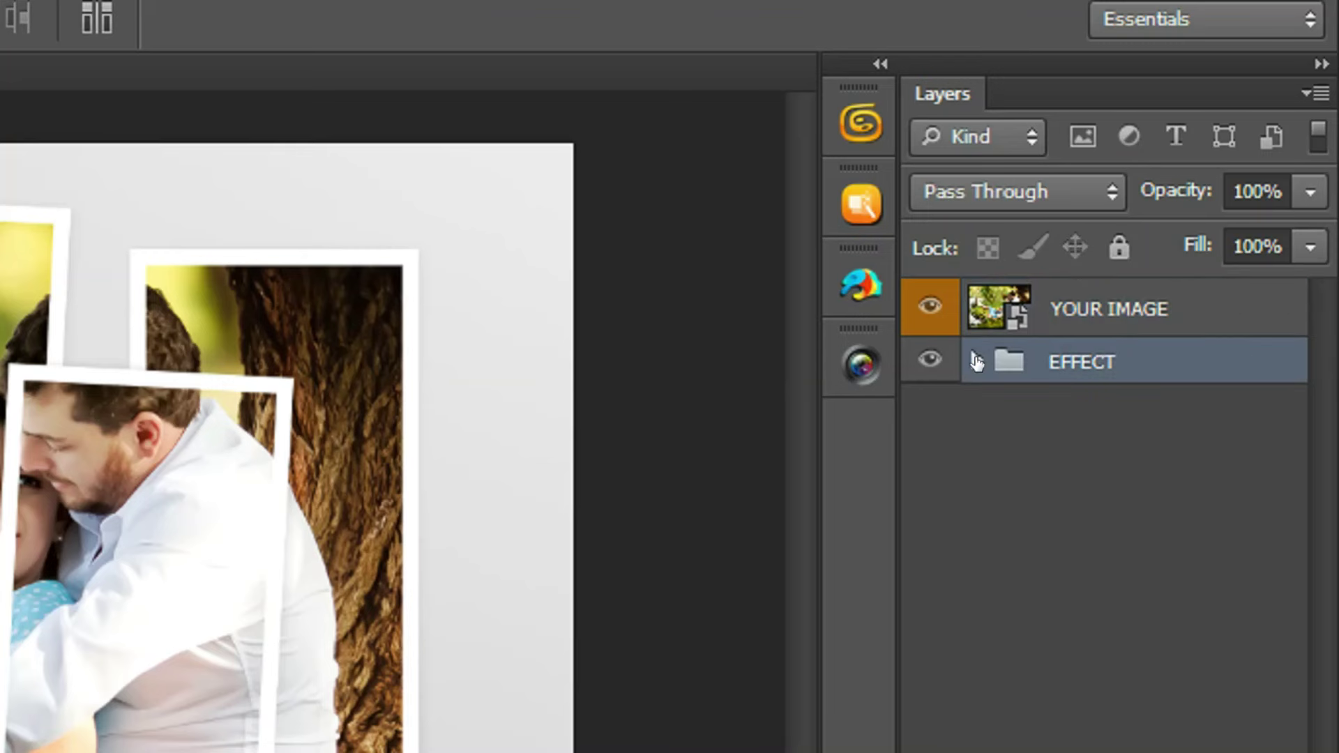
left_click(1158, 215)
left_click(1136, 520)
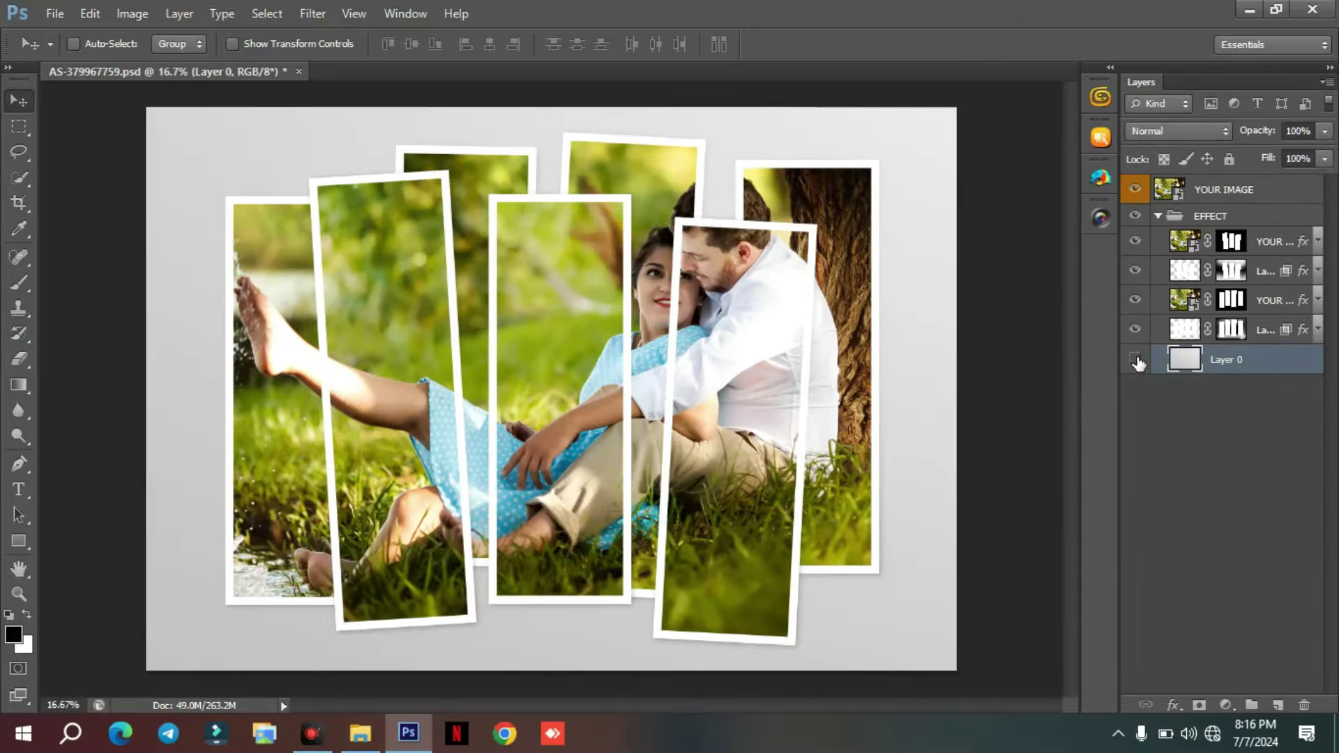
left_click(935, 514)
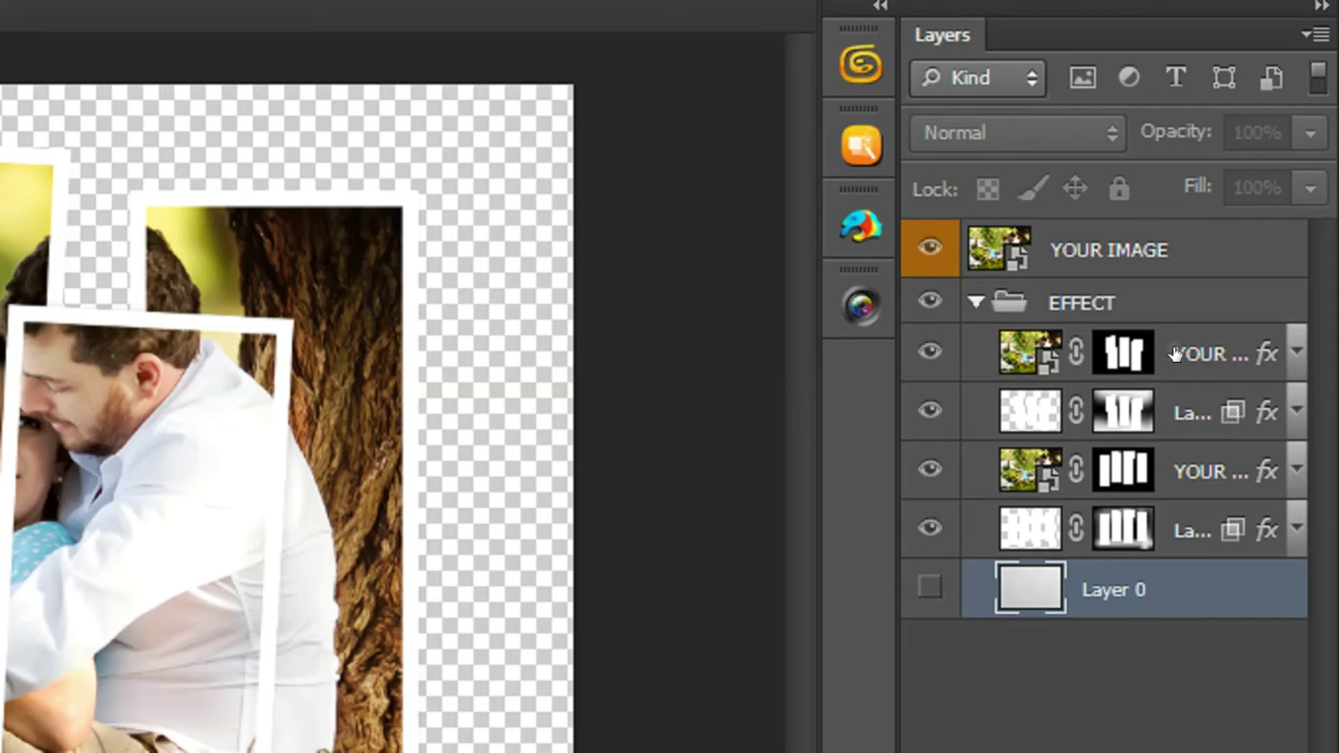
- Merge the visible collage strips into one layer, reposition it, and close the document
left_click(1176, 354)
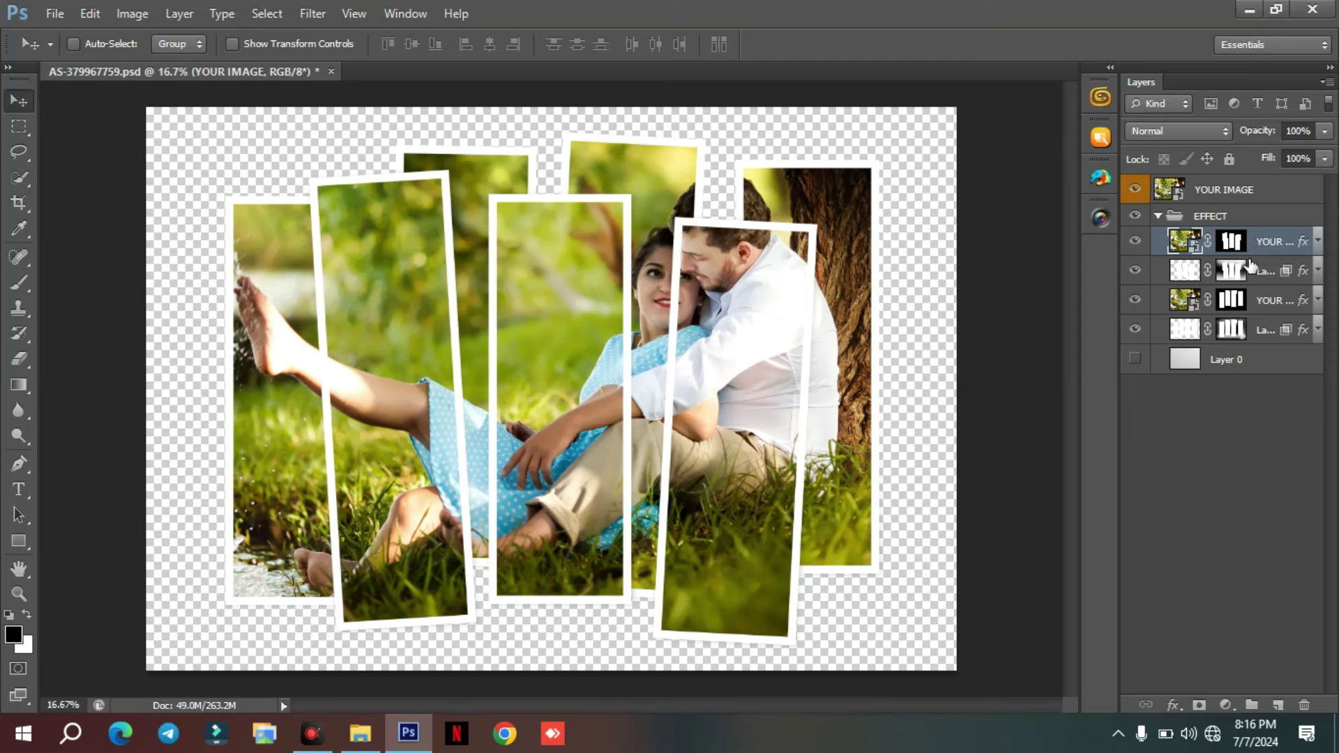
key("ctrl+alt+shift+e")
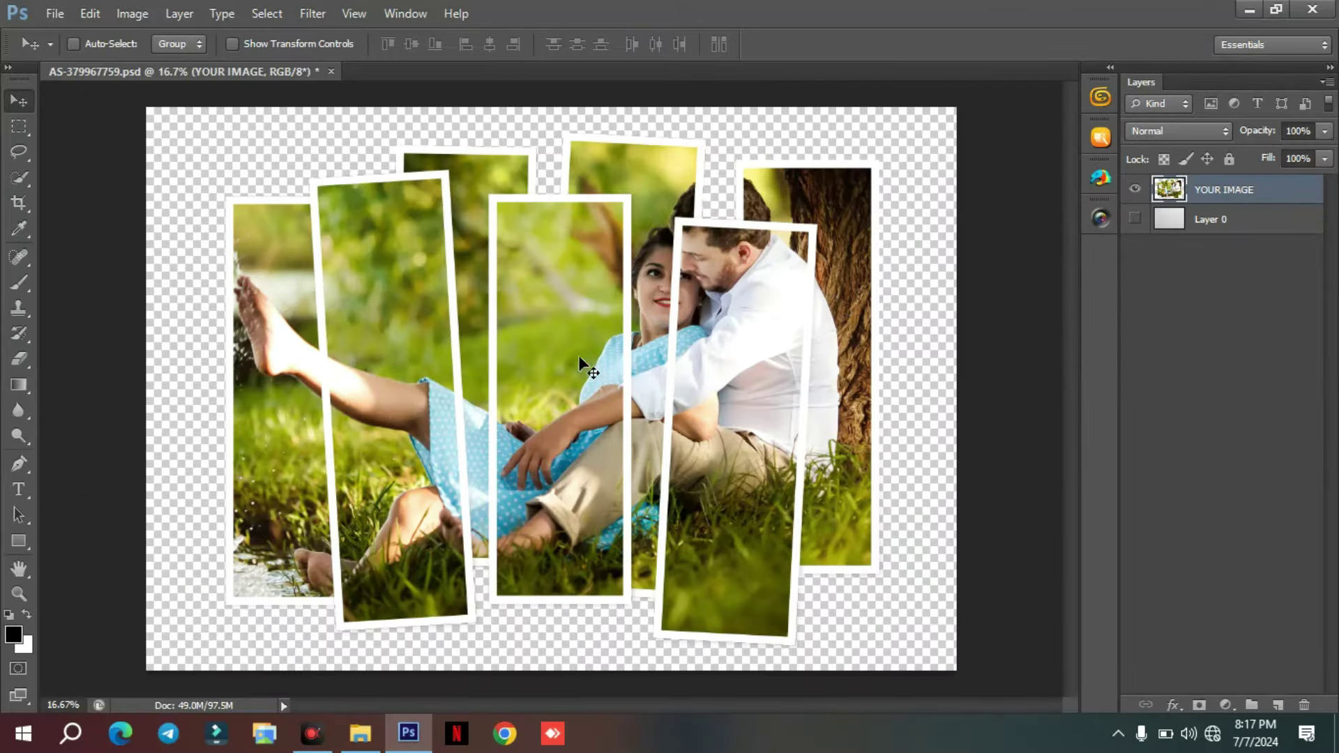
mouse_move(586, 389)
left_mouse_down()
mouse_move(647, 356)
mouse_move(571, 357)
mouse_move(580, 385)
mouse_move(576, 366)
left_mouse_up()
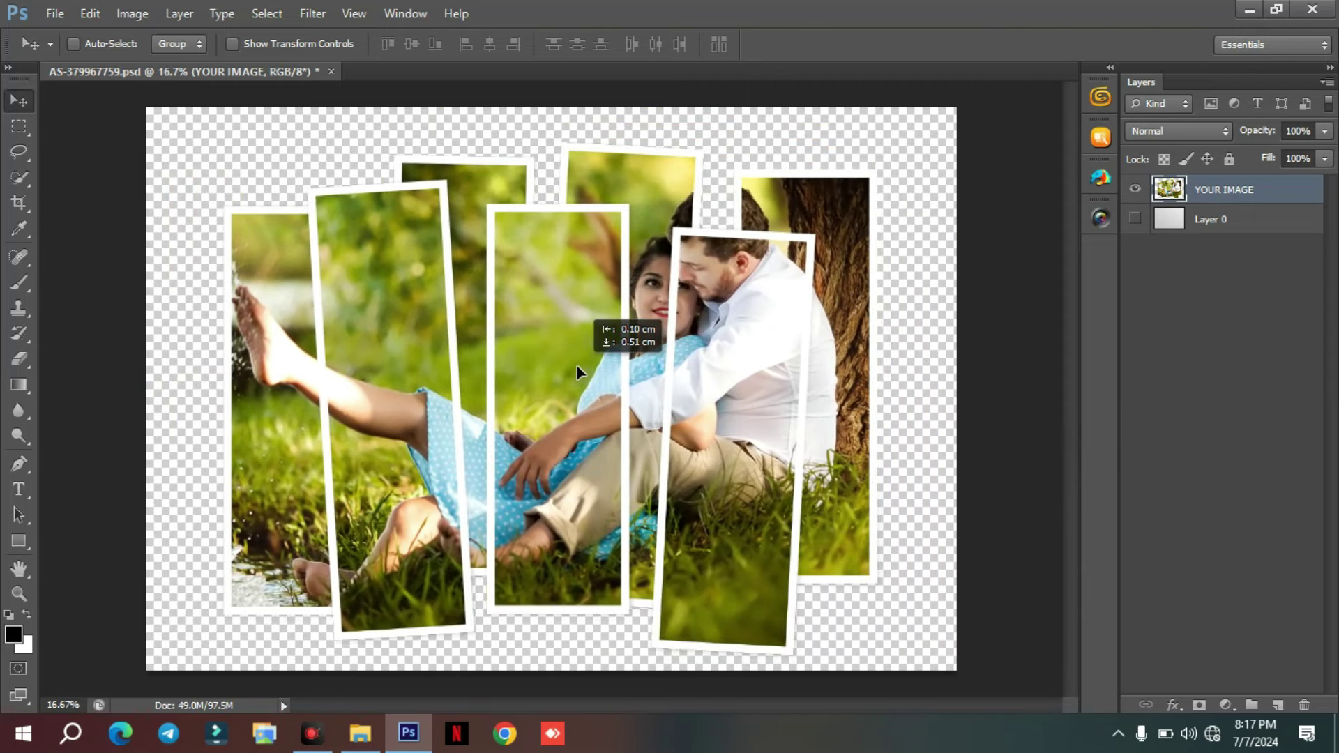
left_click(334, 71)
- Discard the collage changes and drag Dobule Exposure 05.psd from the effects folder into Photoshop
left_click(597, 328)
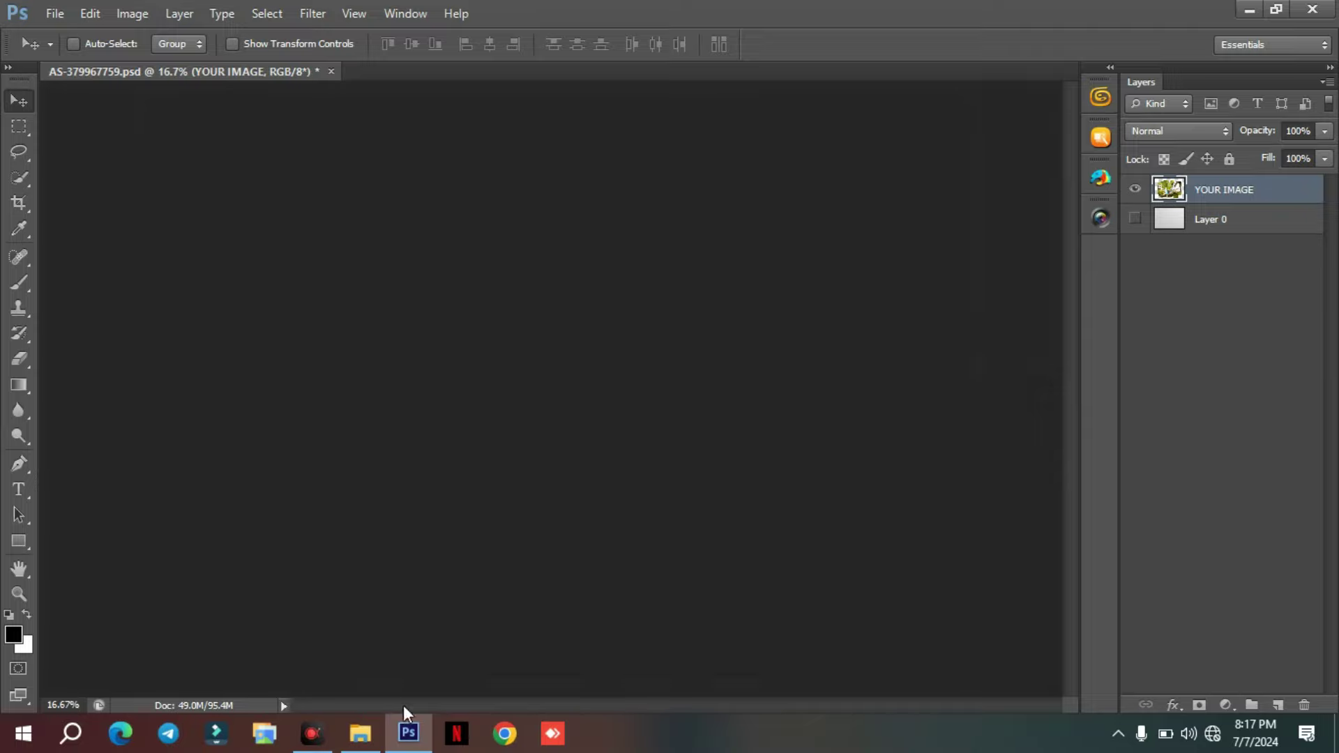
left_click(360, 733)
left_click_drag(1335, 319, 1333, 262)
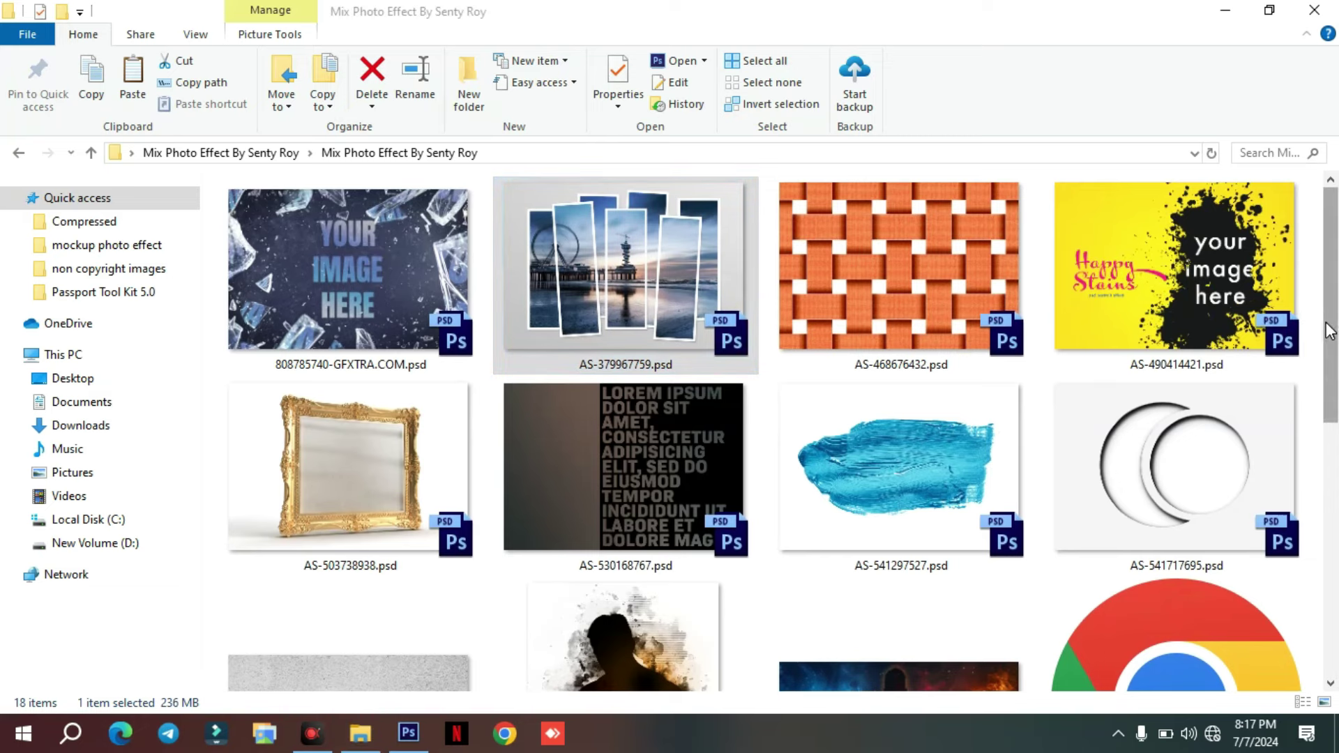
left_click_drag(1332, 320, 1336, 460)
left_click_drag(675, 377, 416, 741)
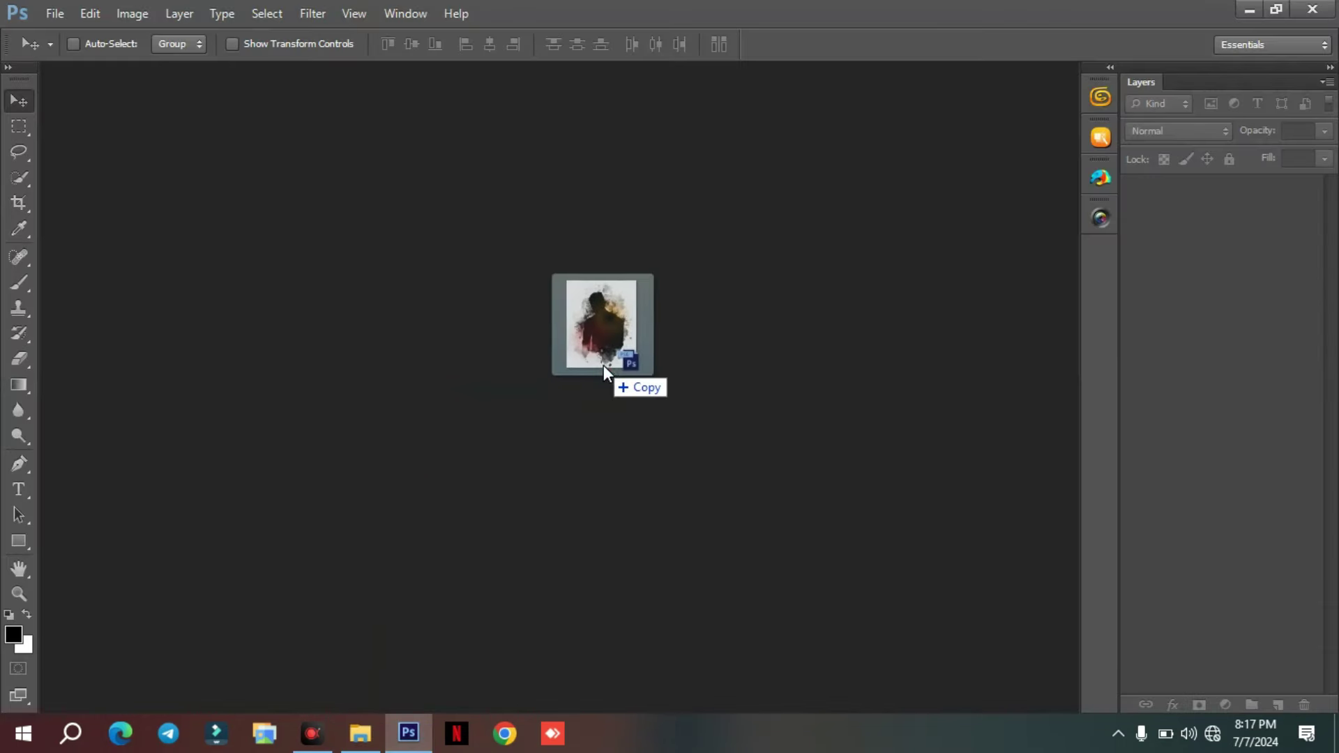
left_click_drag(414, 736, 604, 367)
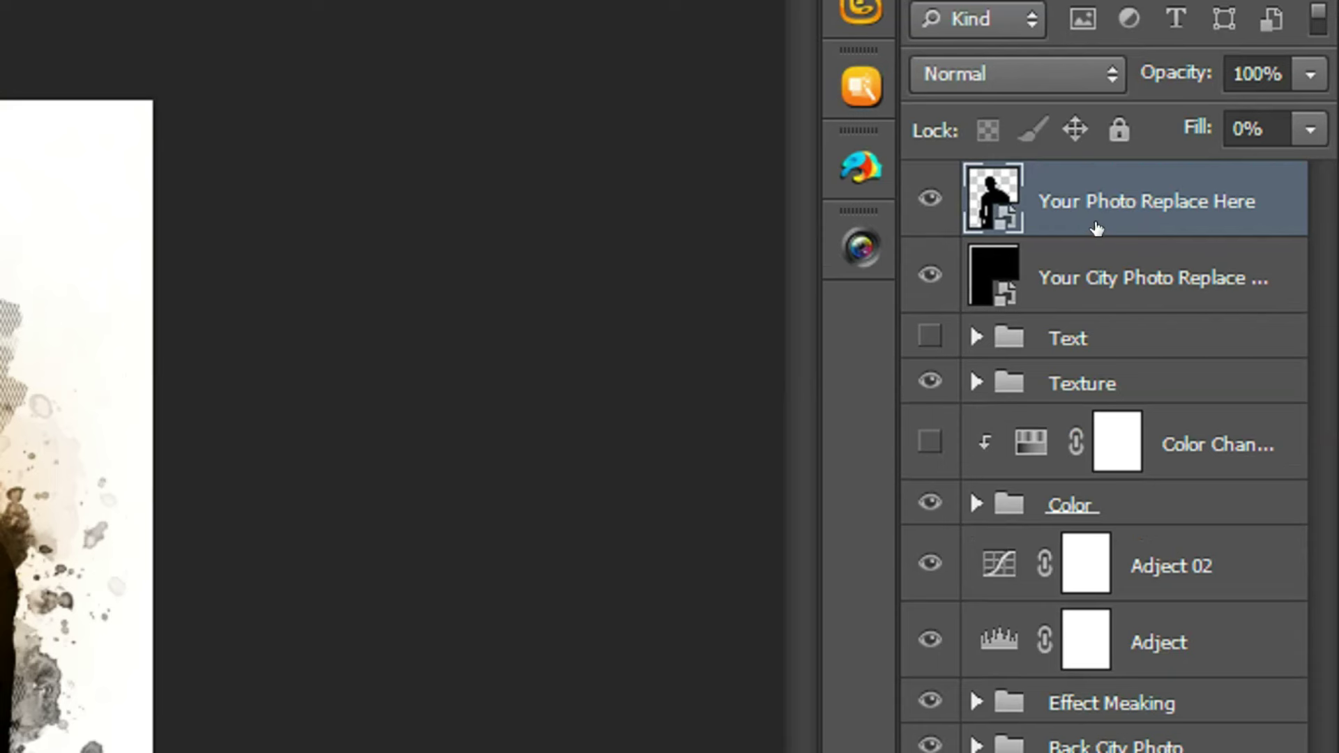
- Open the Your Photo Replace Here smart object's contents, dismissing the notice
left_click(1088, 296)
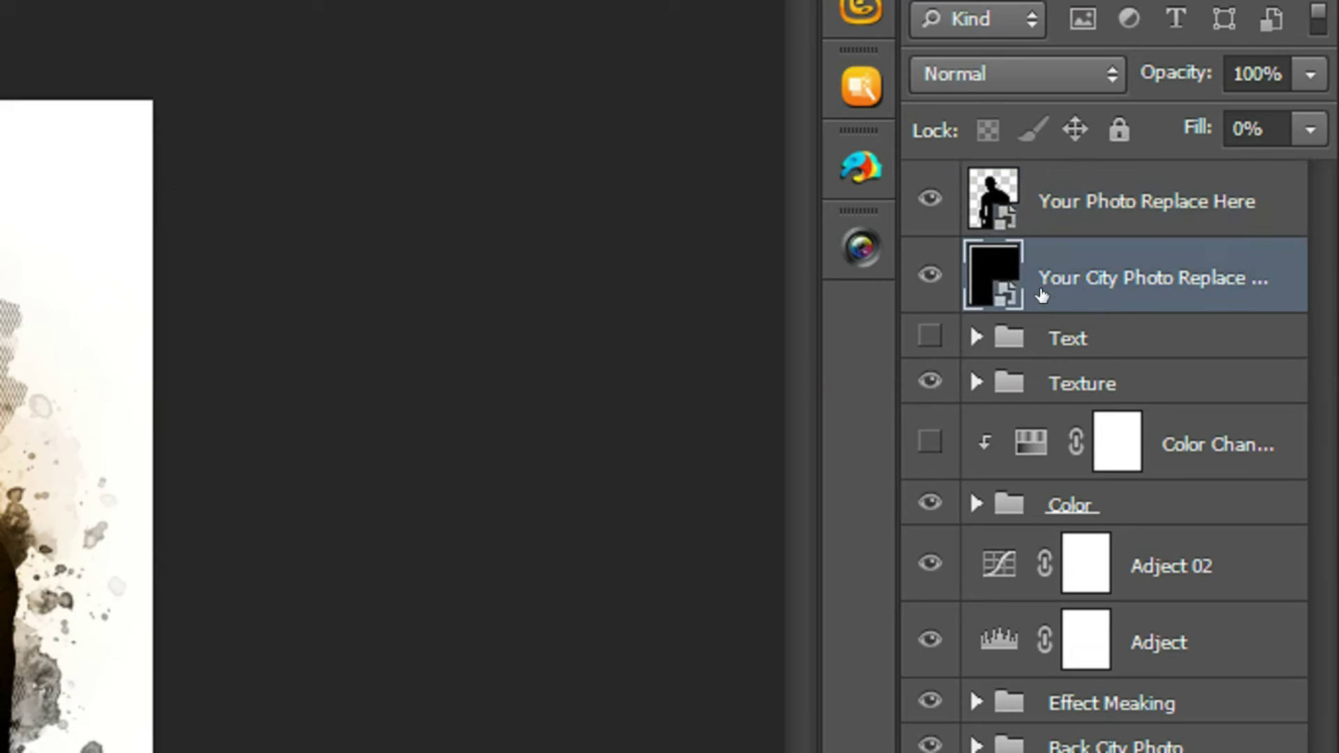
left_click(1110, 200)
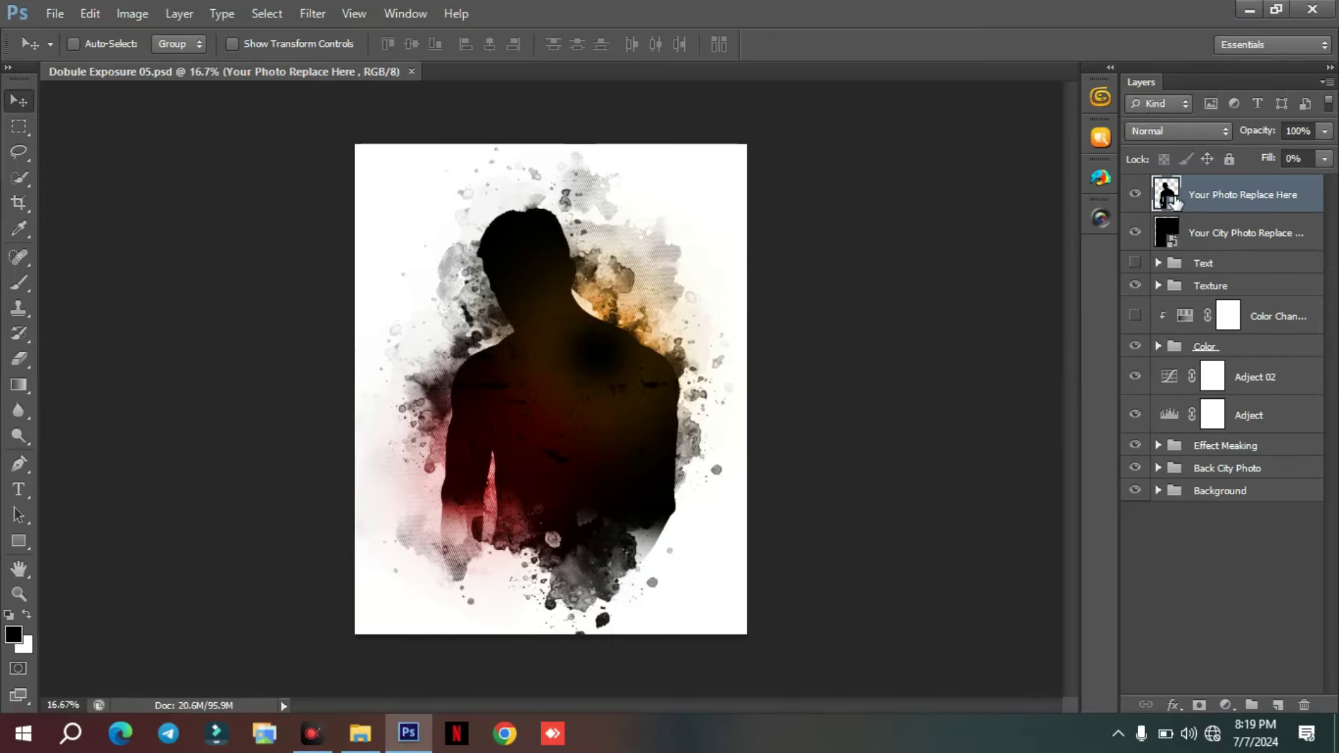
double_click(1175, 202)
left_click(659, 364)
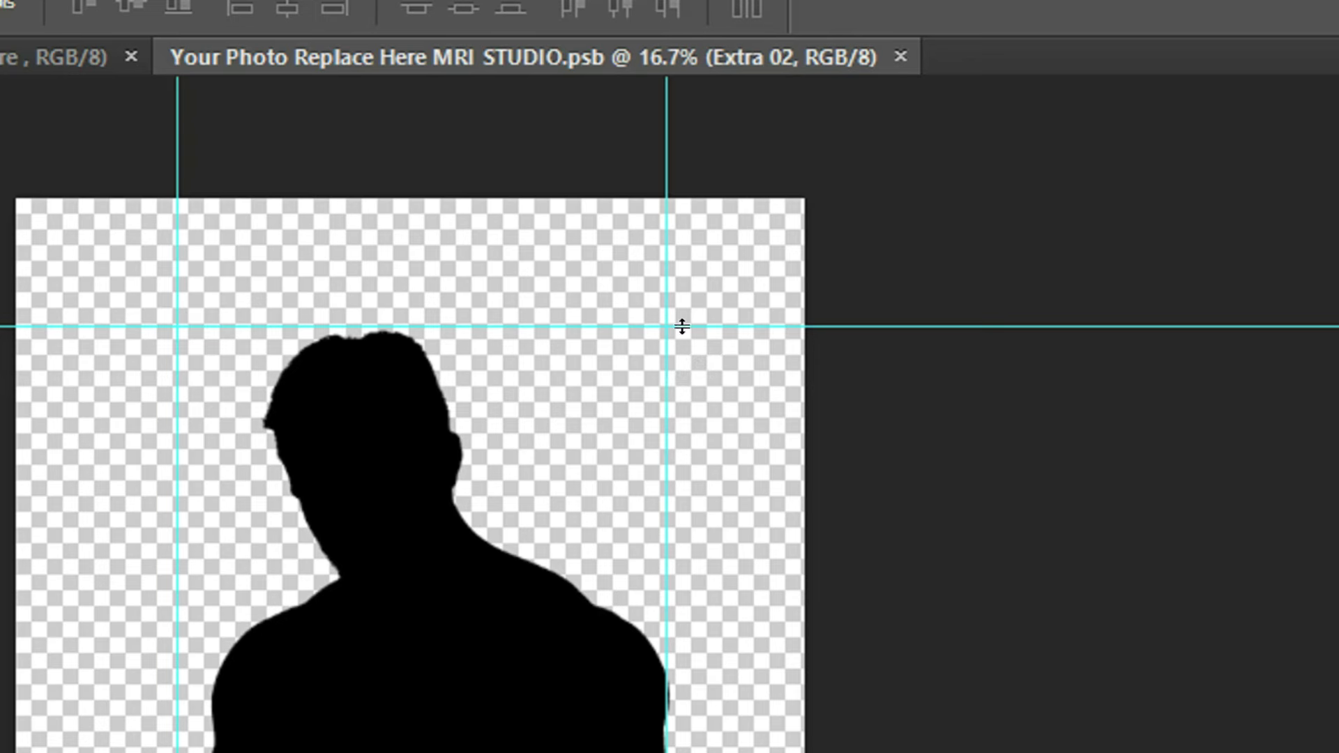
left_click_drag(682, 326, 684, 324)
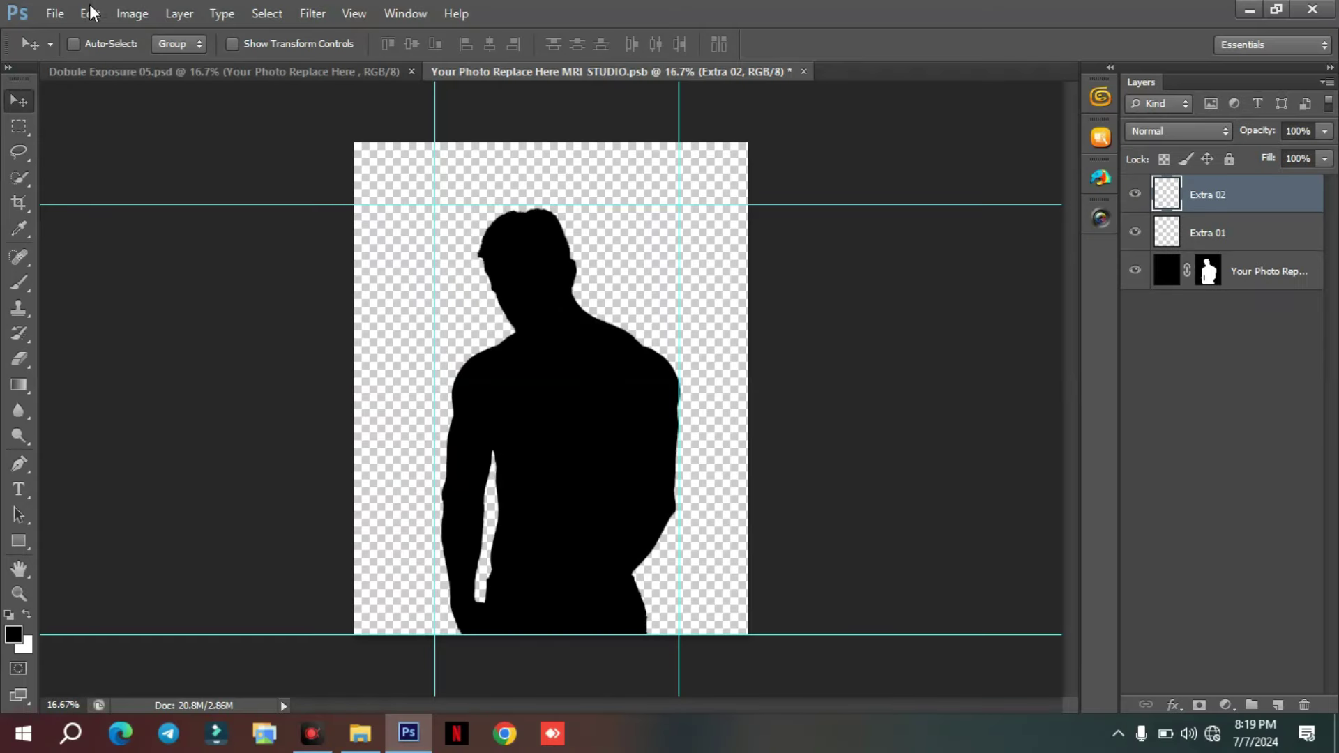
- Place the bodybuilder photo, scale it down and shift it slightly right
left_click(57, 14)
left_click(123, 332)
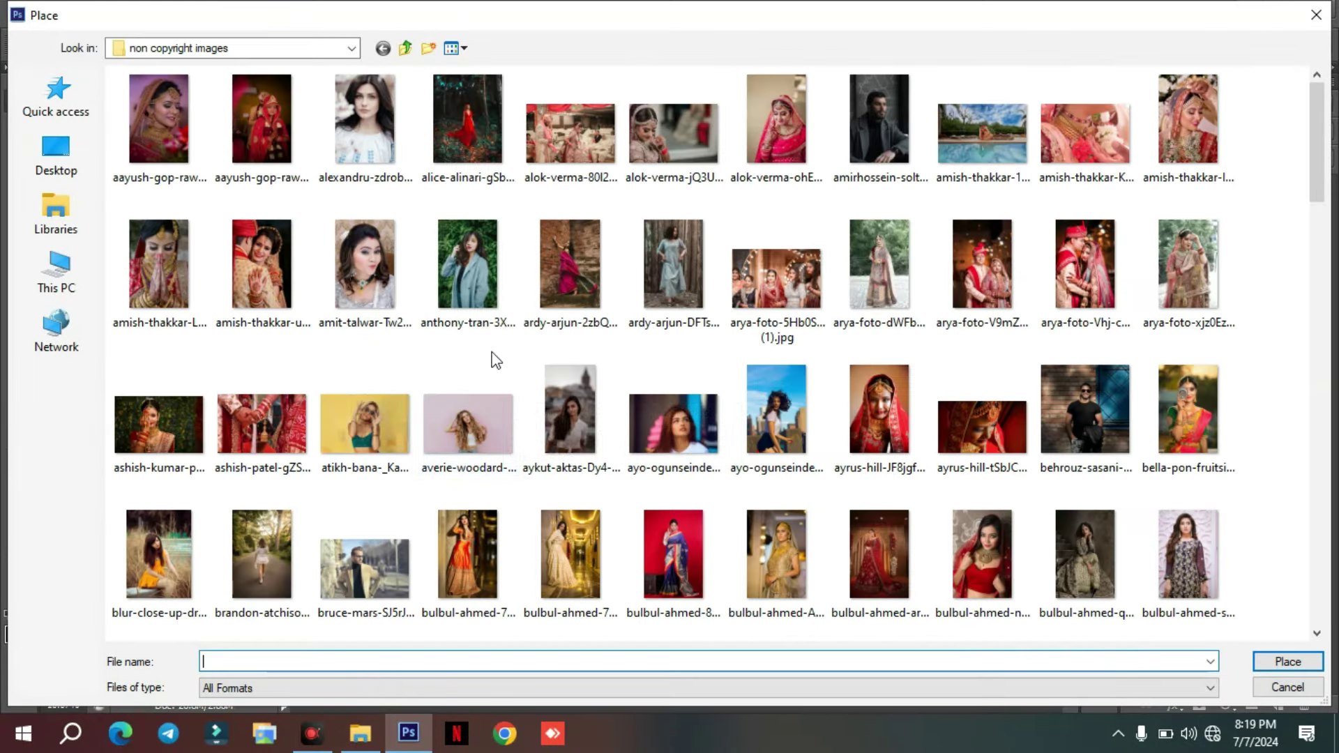
left_click(403, 50)
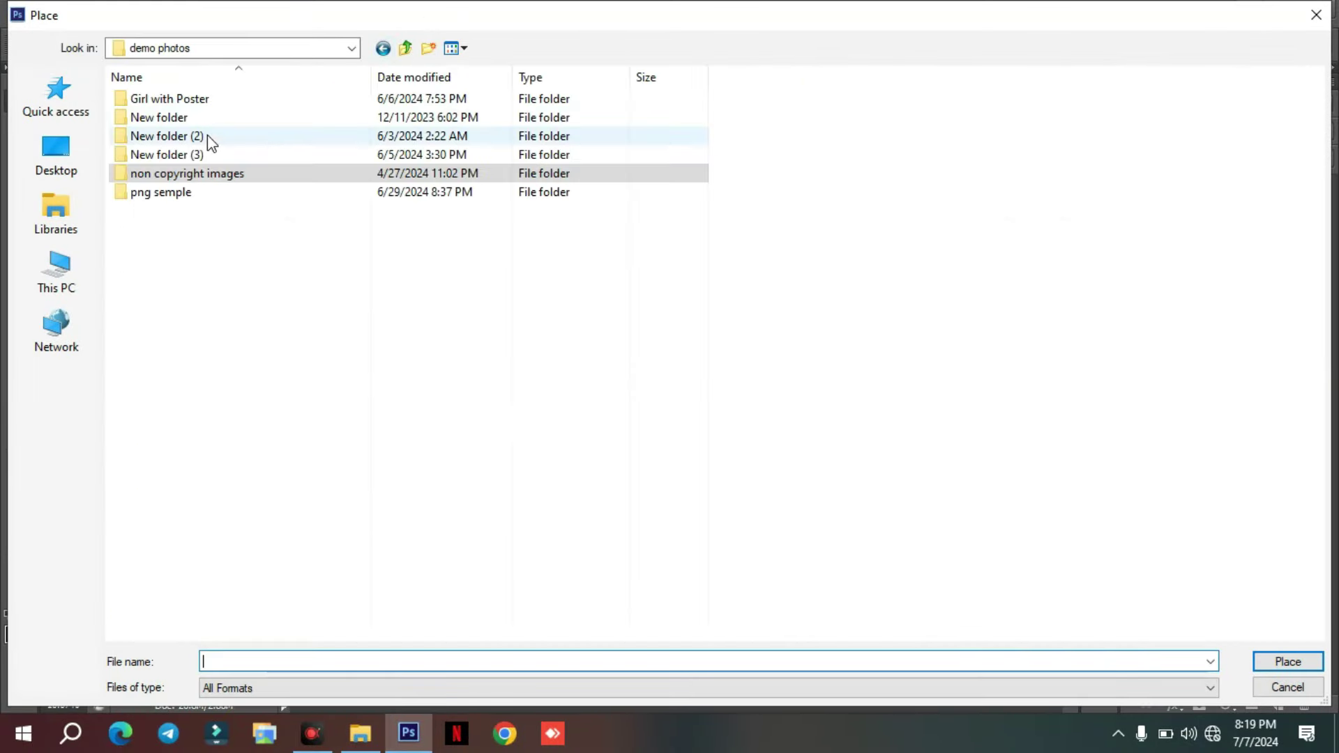
key("Escape")
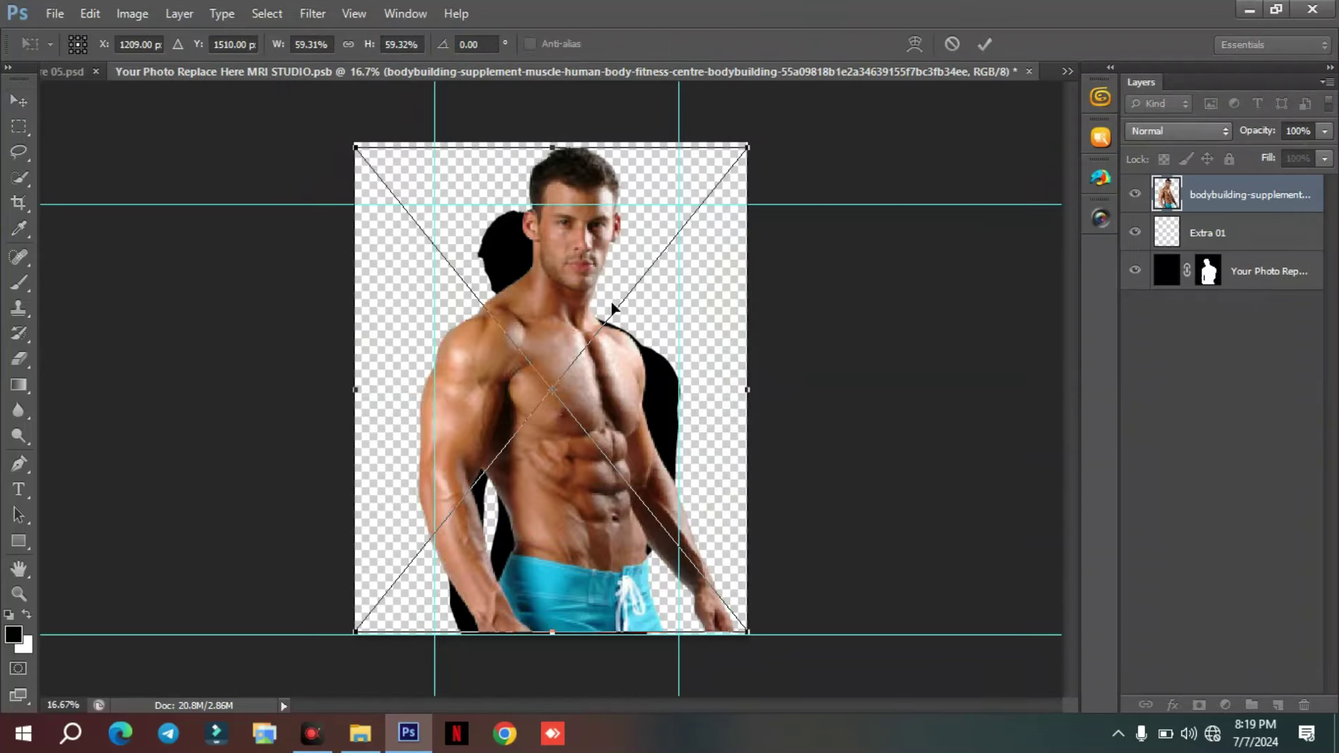
left_click_drag(733, 145, 722, 221)
left_click_drag(562, 554, 575, 562)
key("Return")
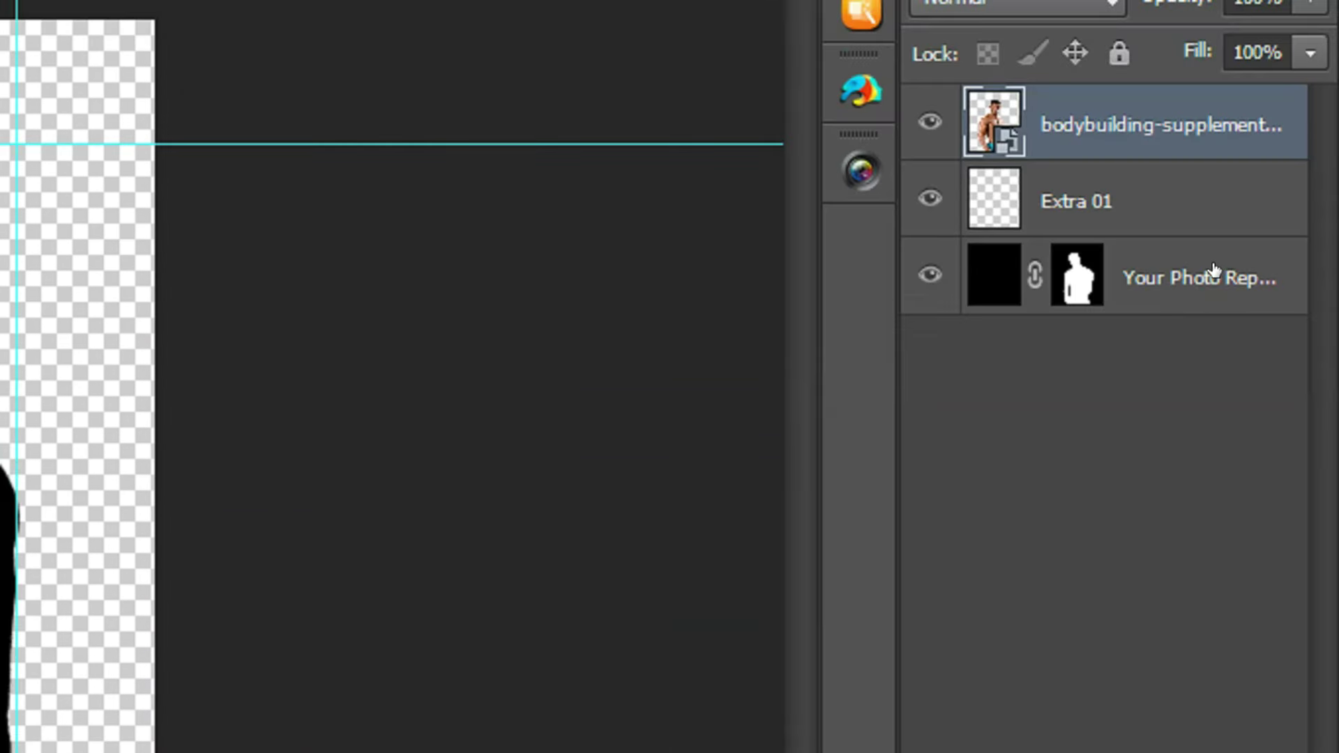
- Hide the black silhouette layer, save the smart object, and close it
left_click(1202, 275)
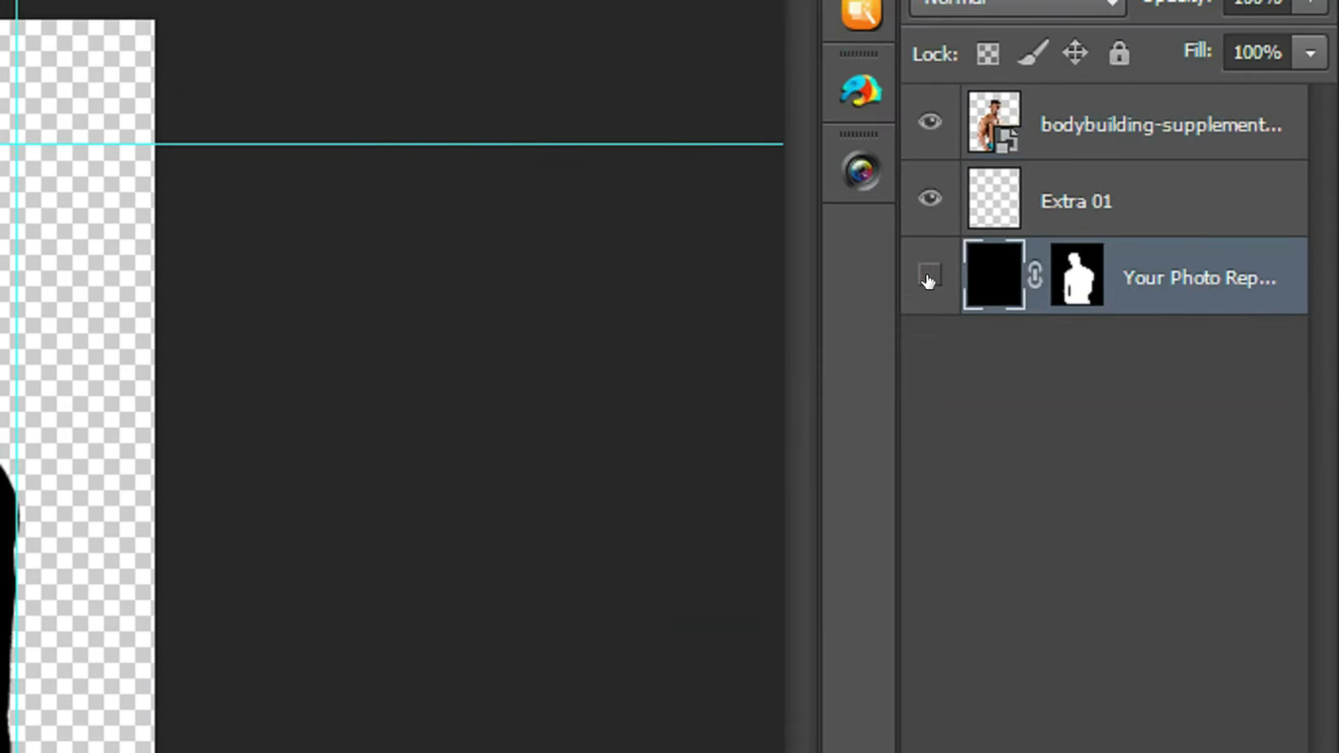
left_click(928, 276)
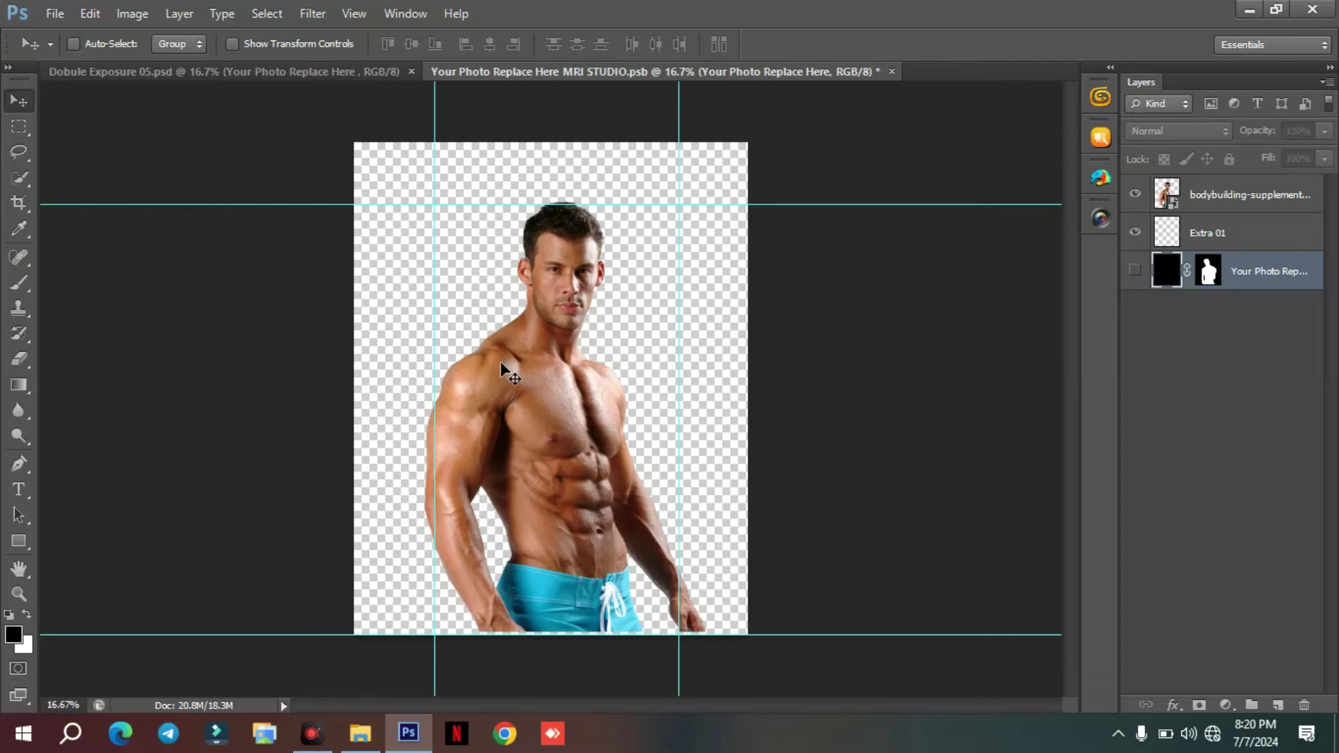
left_click_drag(549, 404, 554, 427)
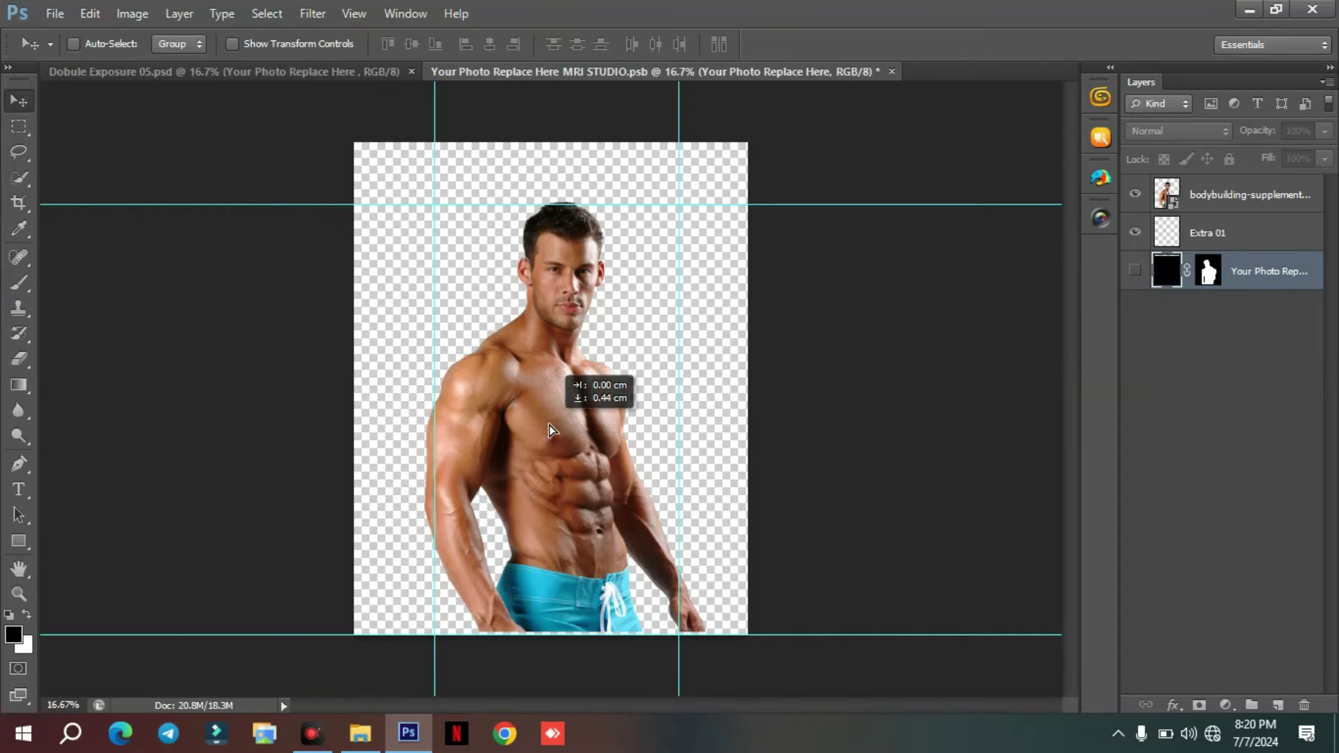
left_click(55, 14)
left_click(91, 231)
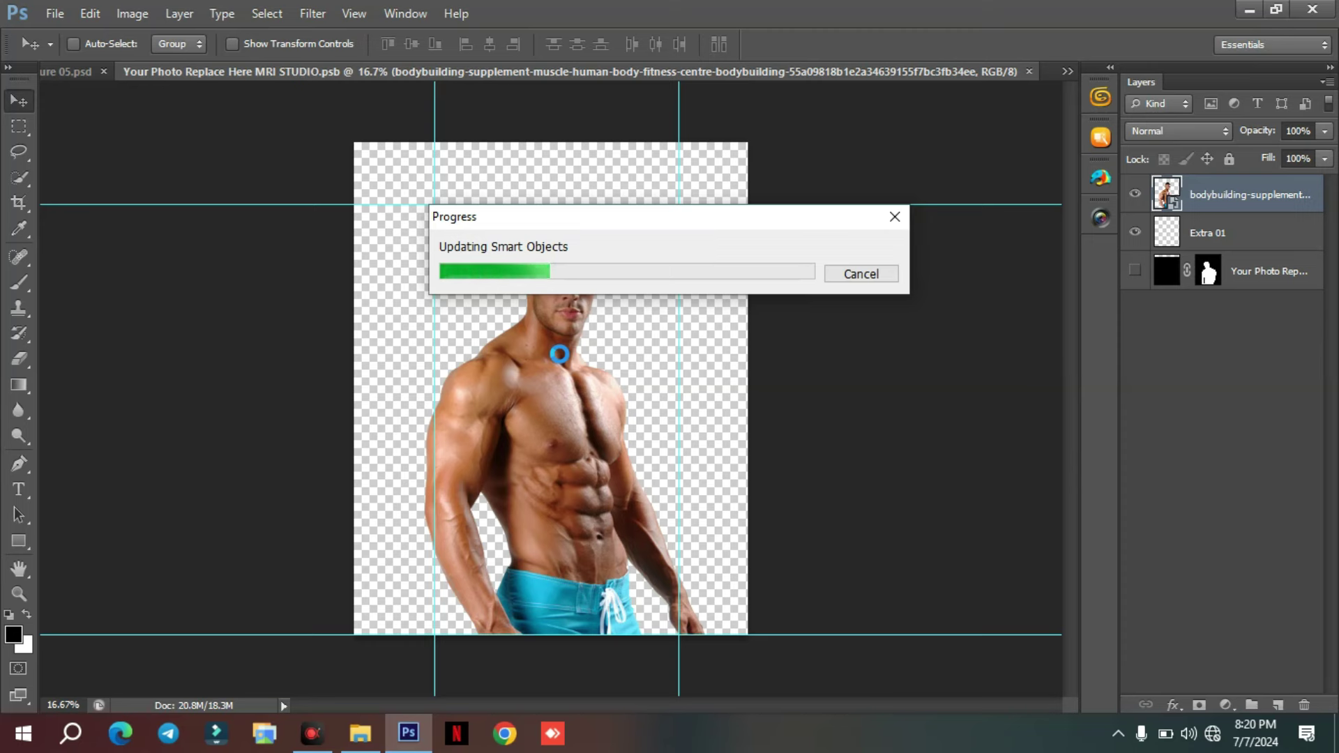
left_click(1028, 71)
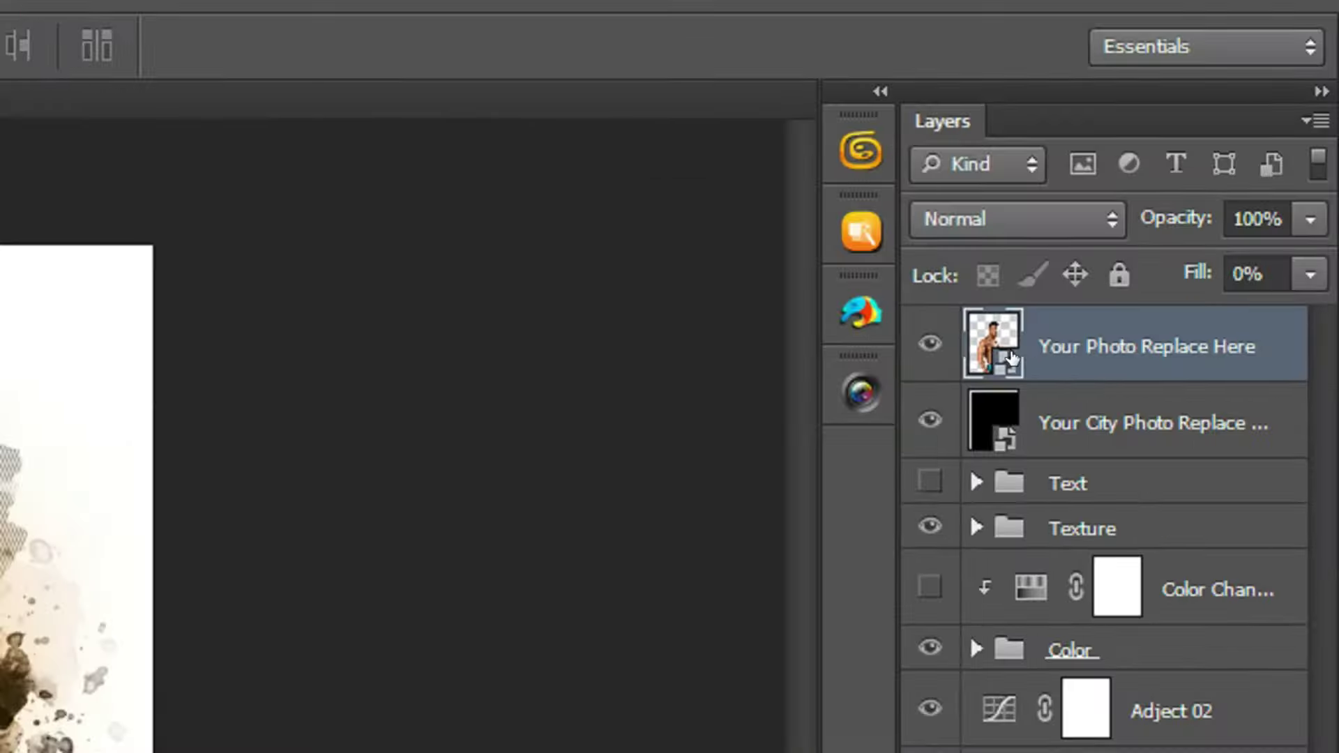
- Reopen the photo smart object, move the bodybuilder photo down slightly, save and close it
double_click(1166, 195)
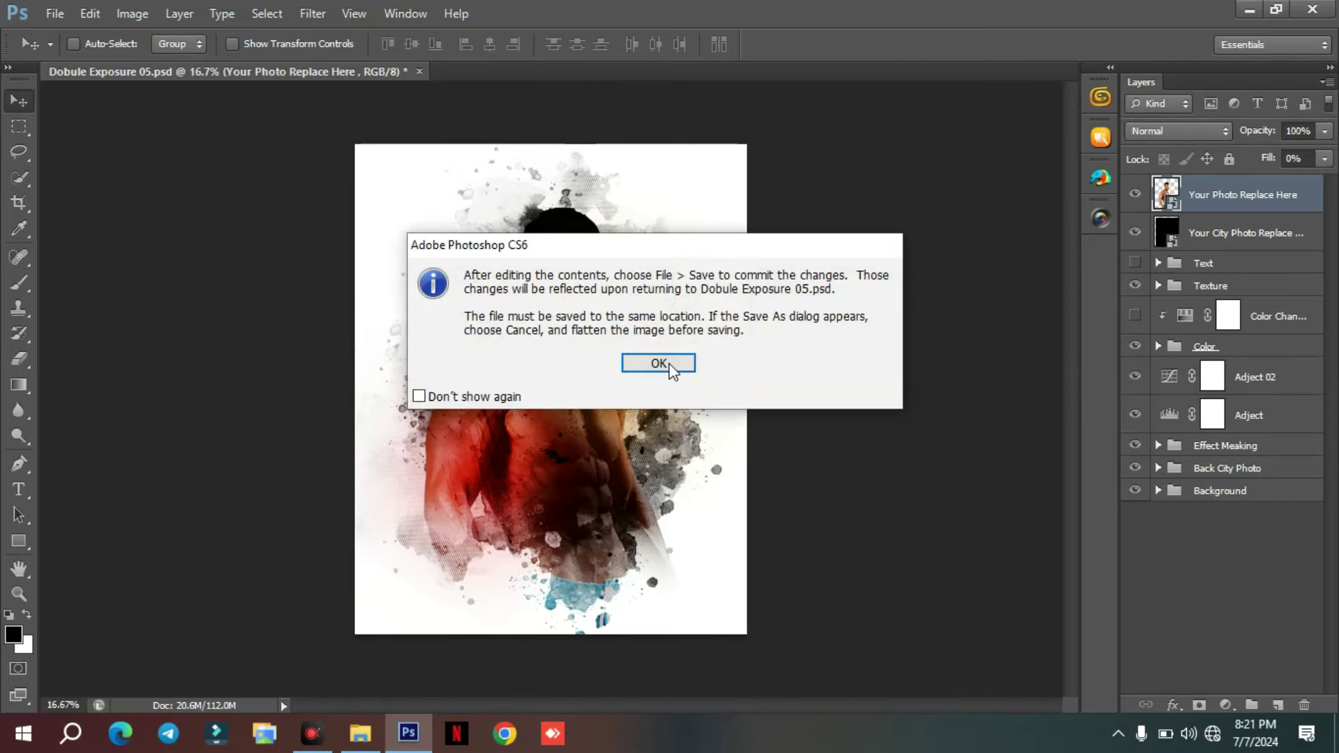
left_click(671, 363)
left_click_drag(569, 387, 568, 410)
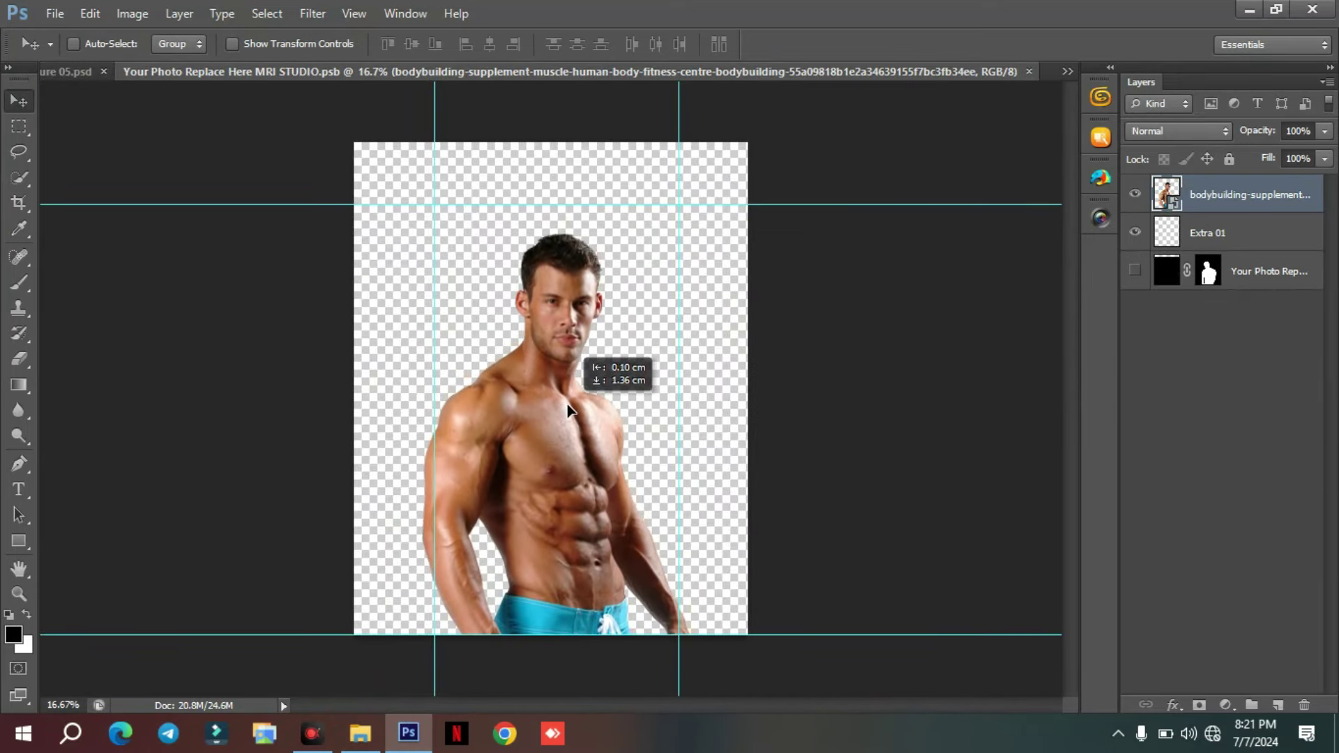
left_click(55, 13)
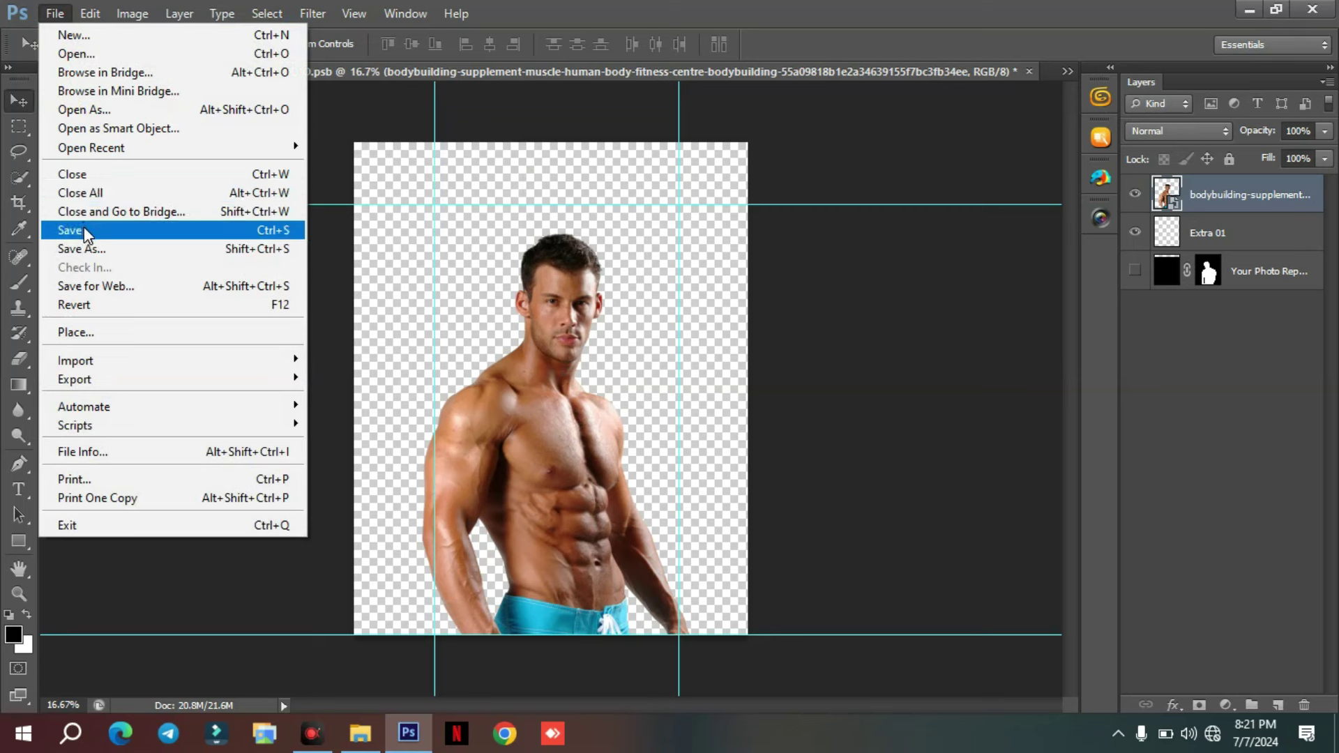
left_click(84, 229)
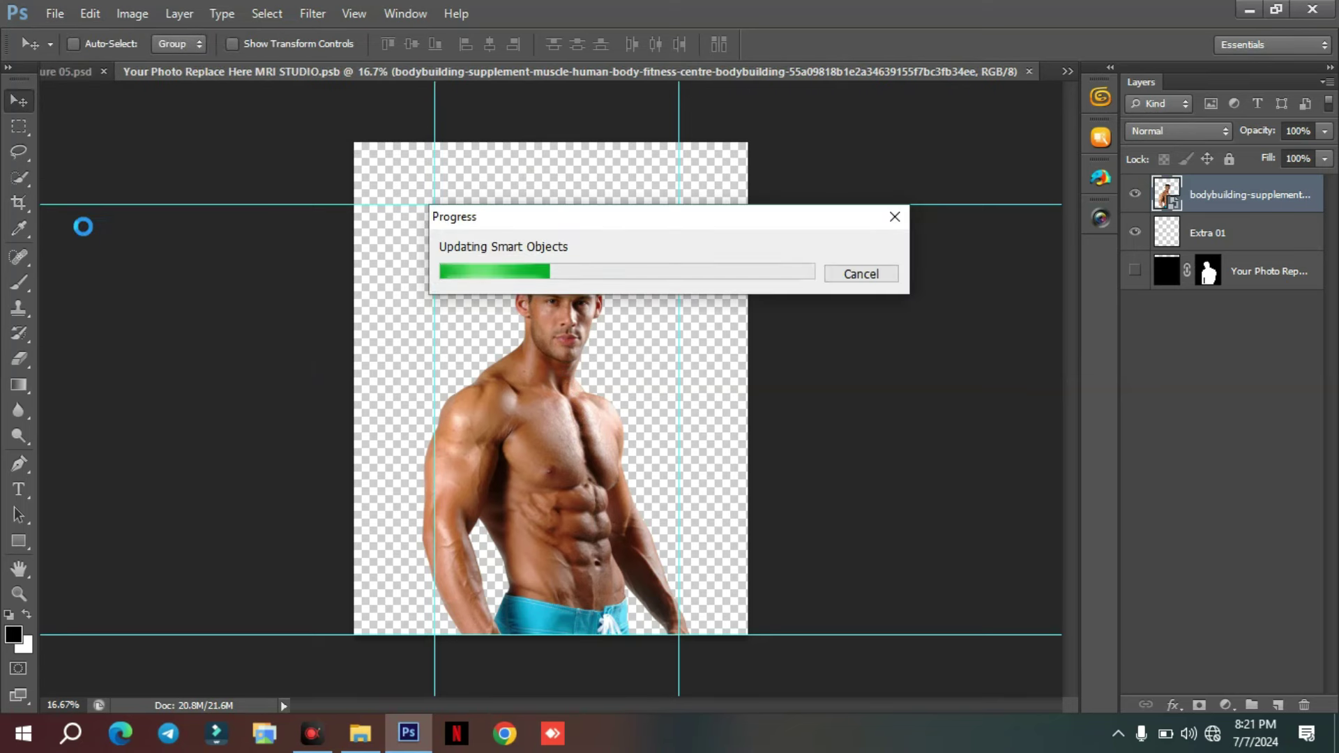
left_click(1029, 72)
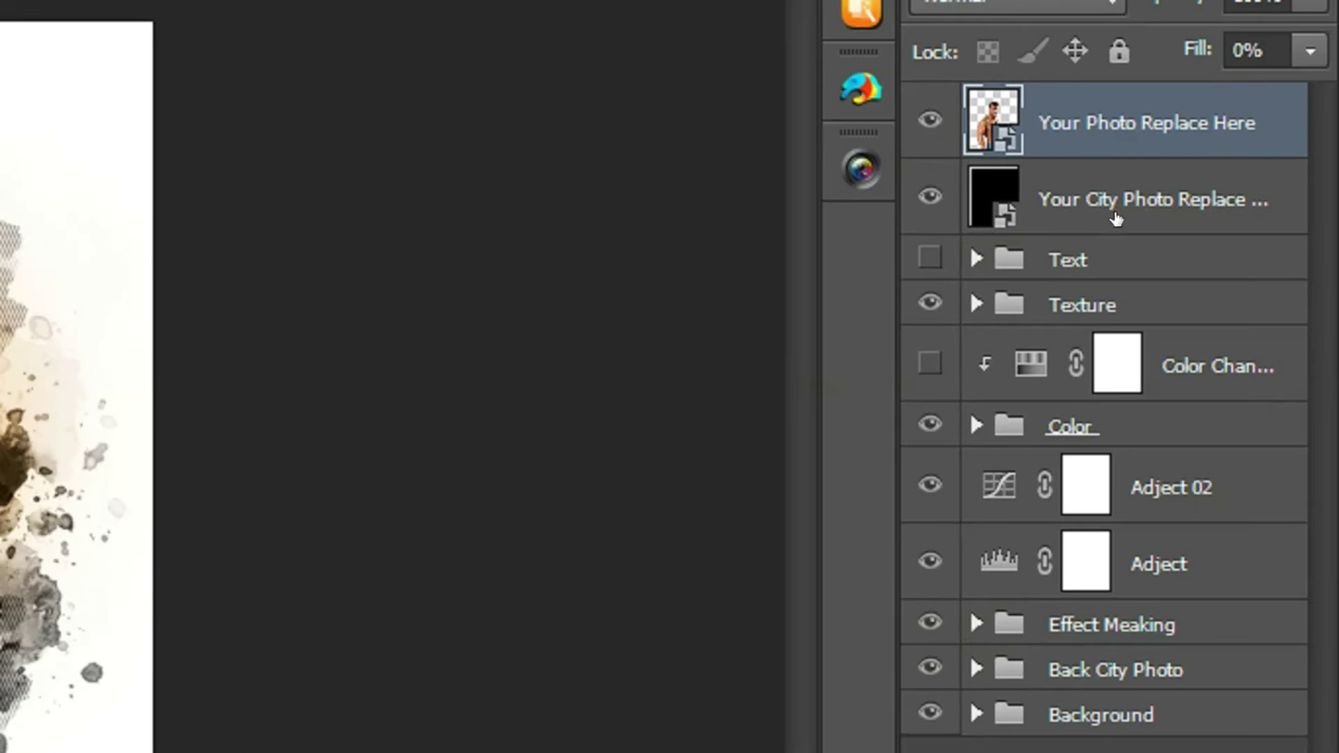
- Open the Your City Photo Replace Here layer's smart object, acknowledging the notice
left_click(1114, 215)
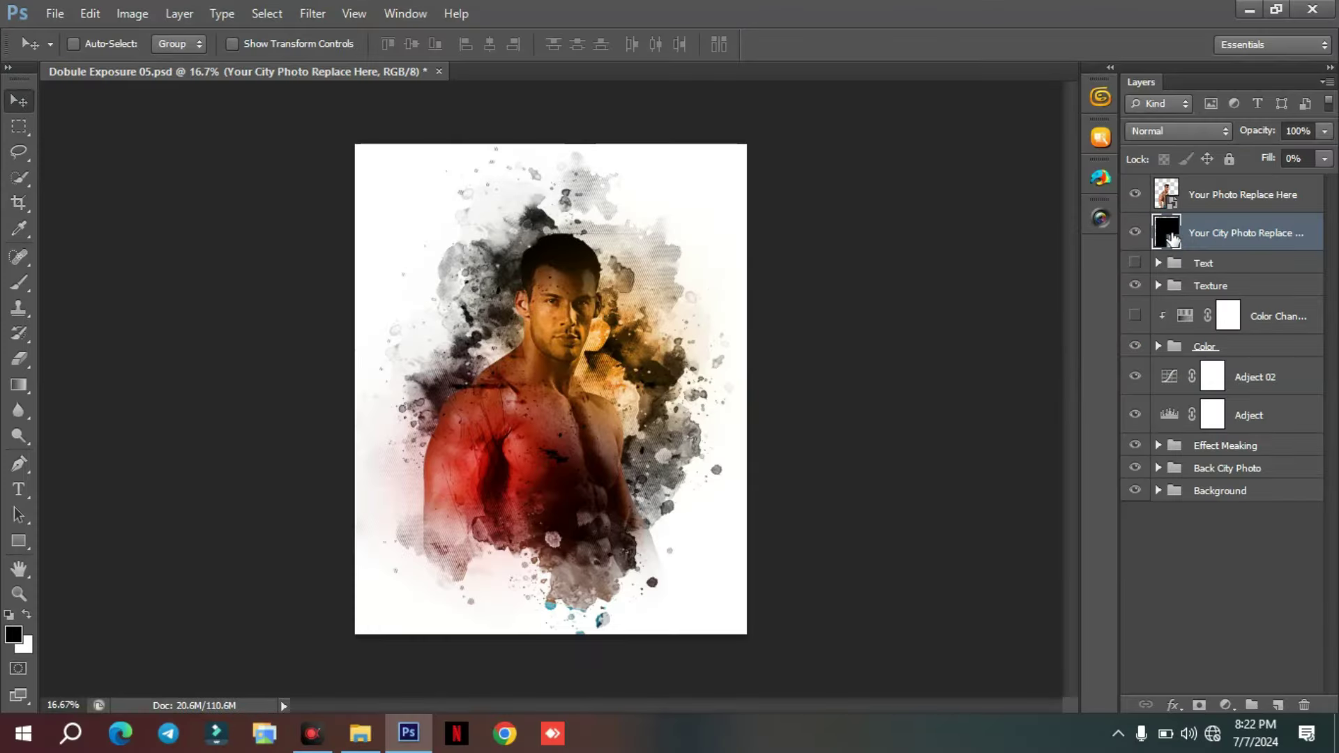
double_click(1168, 232)
left_click(681, 361)
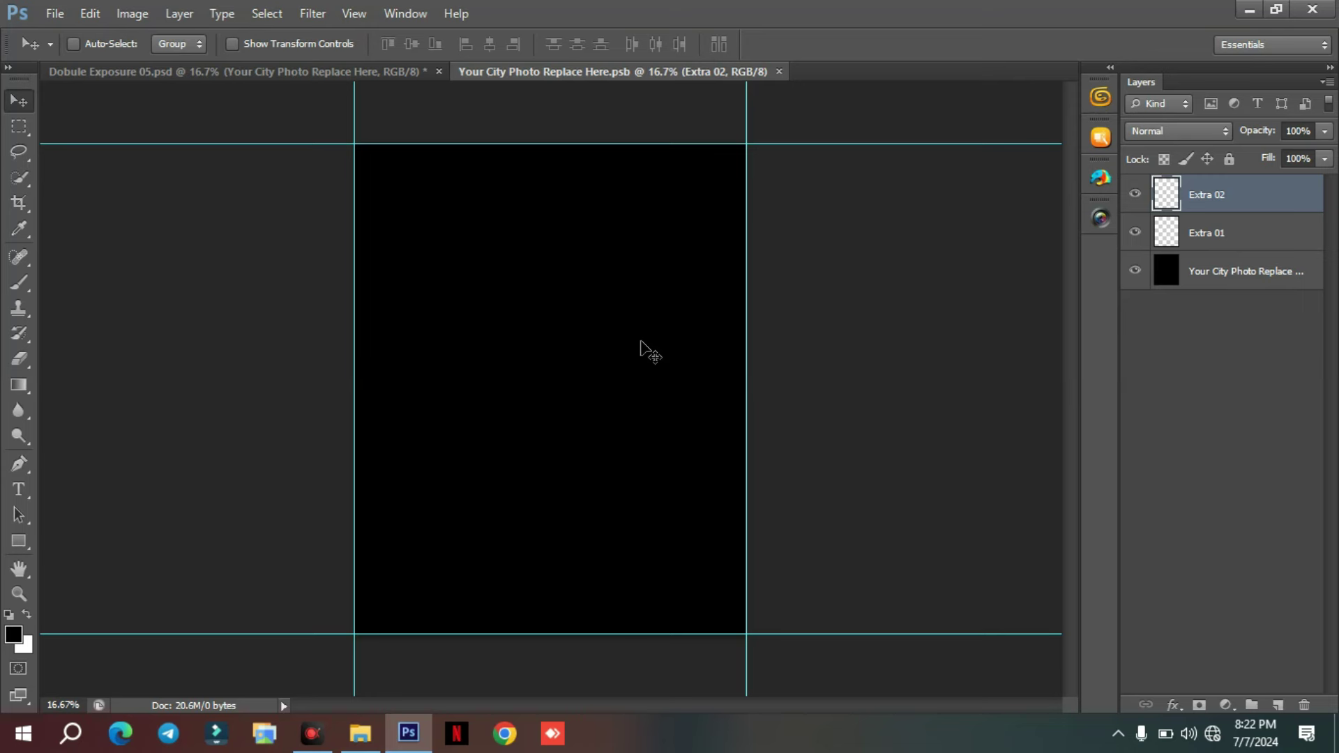
- Place the mountain sunrise landscape, enlarge it to cover the canvas, and save the smart object
left_click(53, 13)
left_click(109, 330)
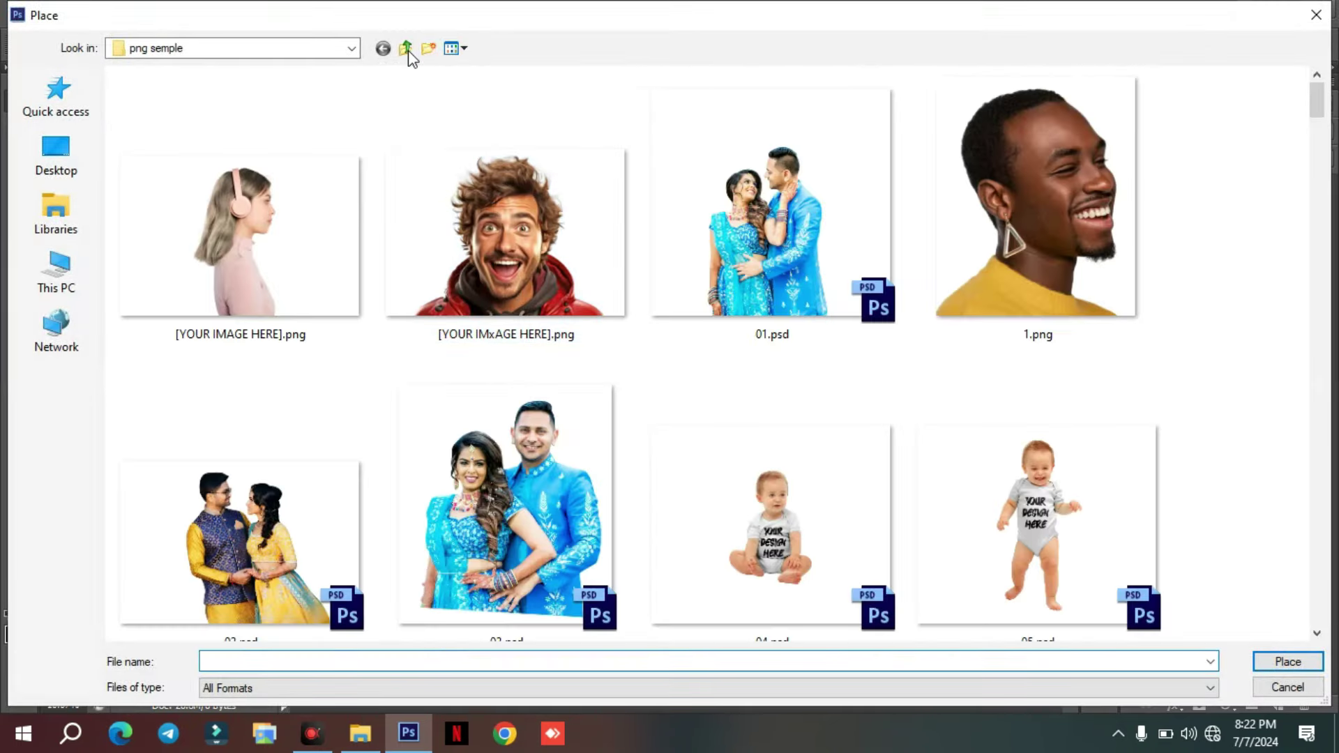
left_click(408, 50)
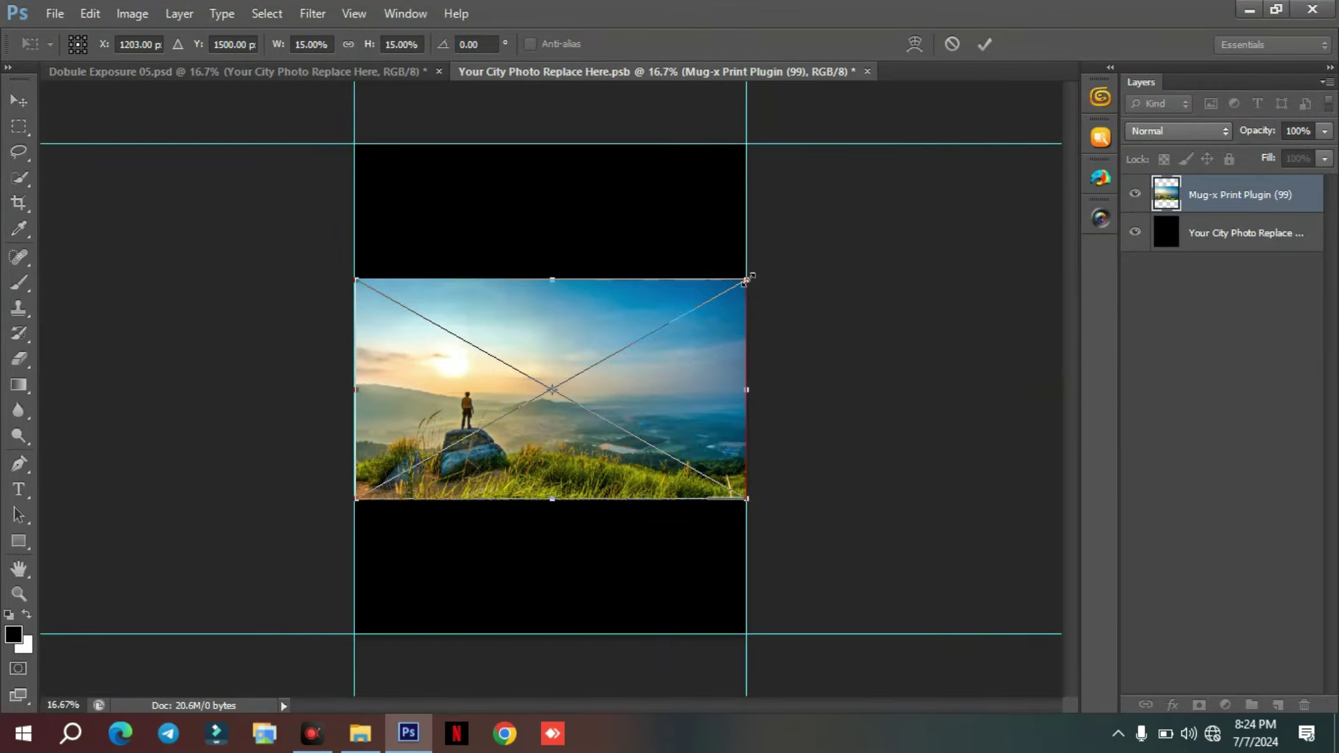
left_click_drag(745, 279, 993, 140)
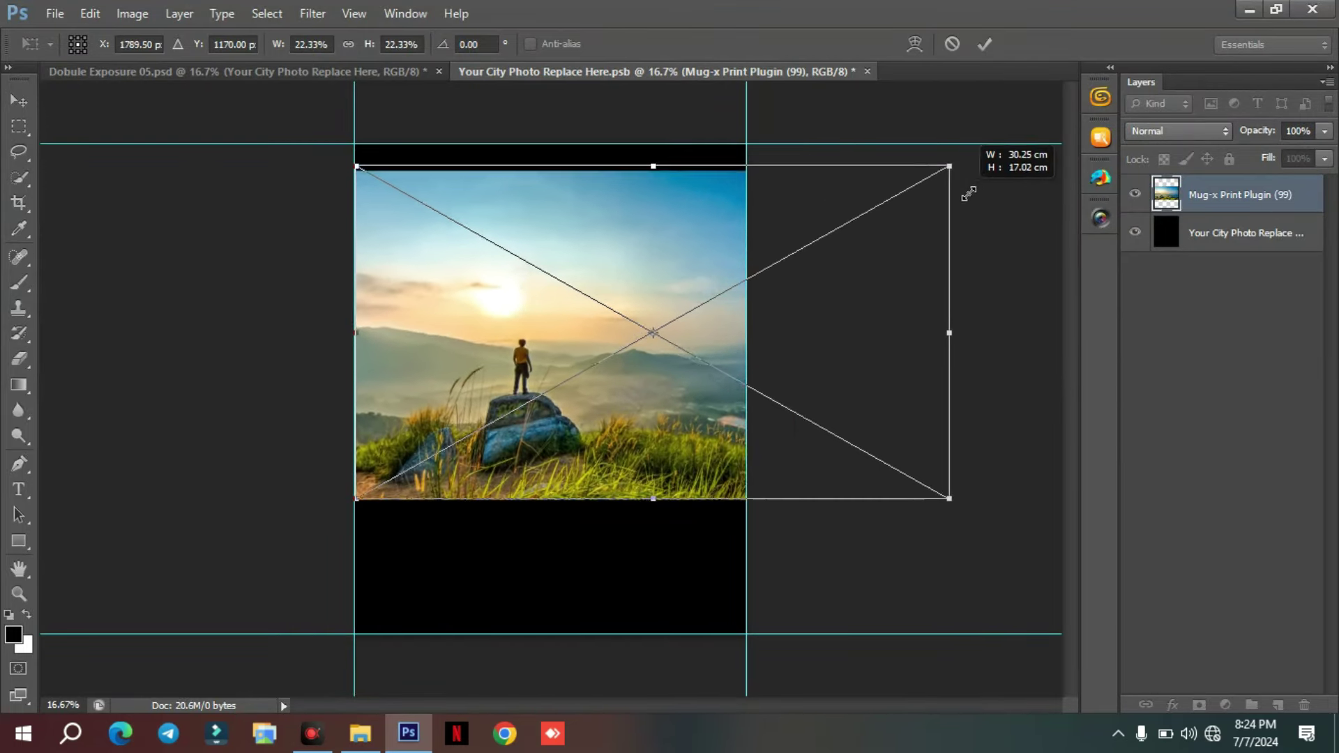
left_click_drag(993, 498, 1315, 598)
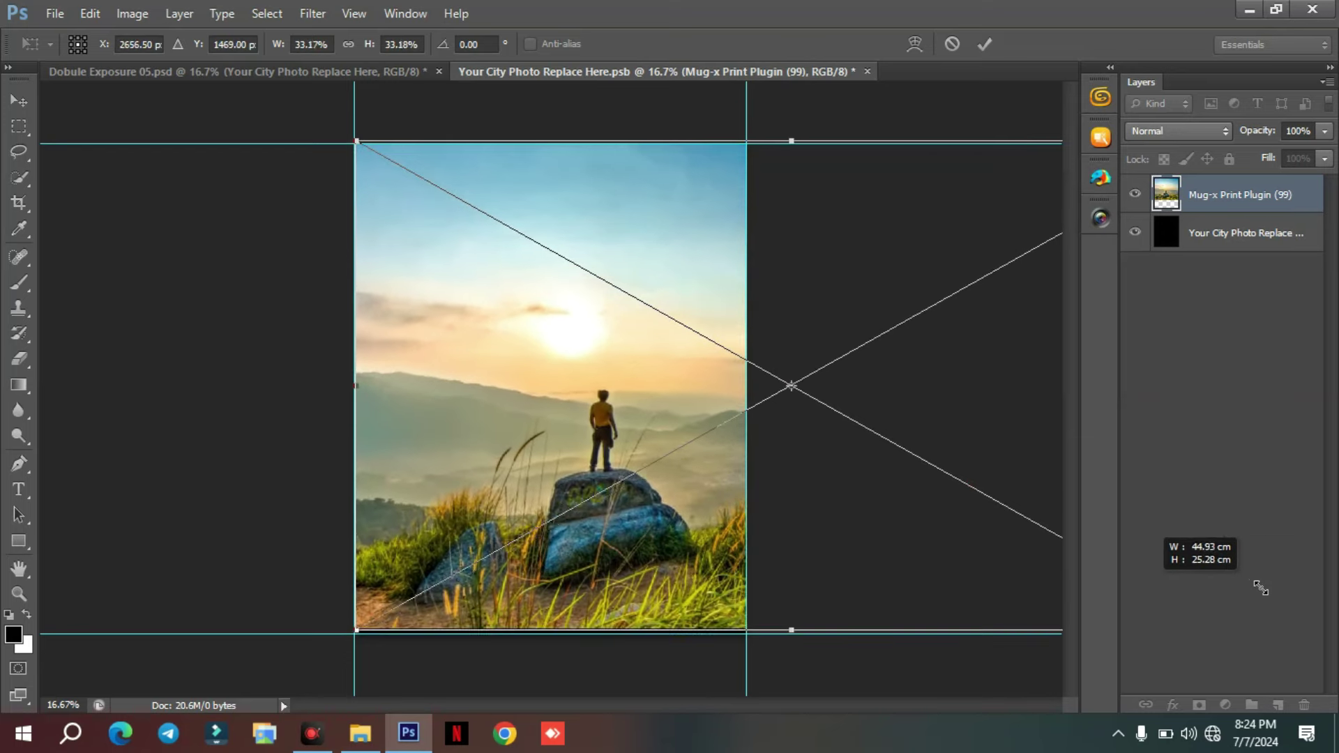
left_click_drag(967, 611, 889, 538)
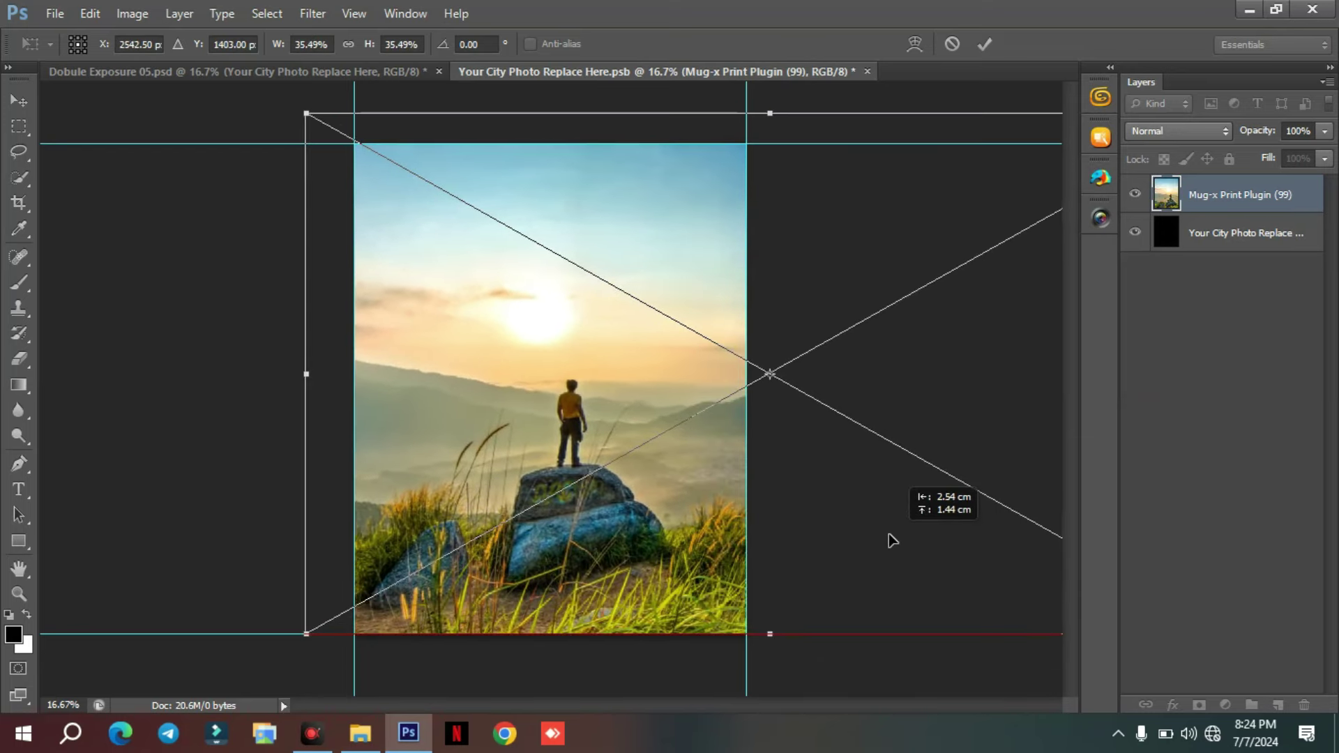
key("Return")
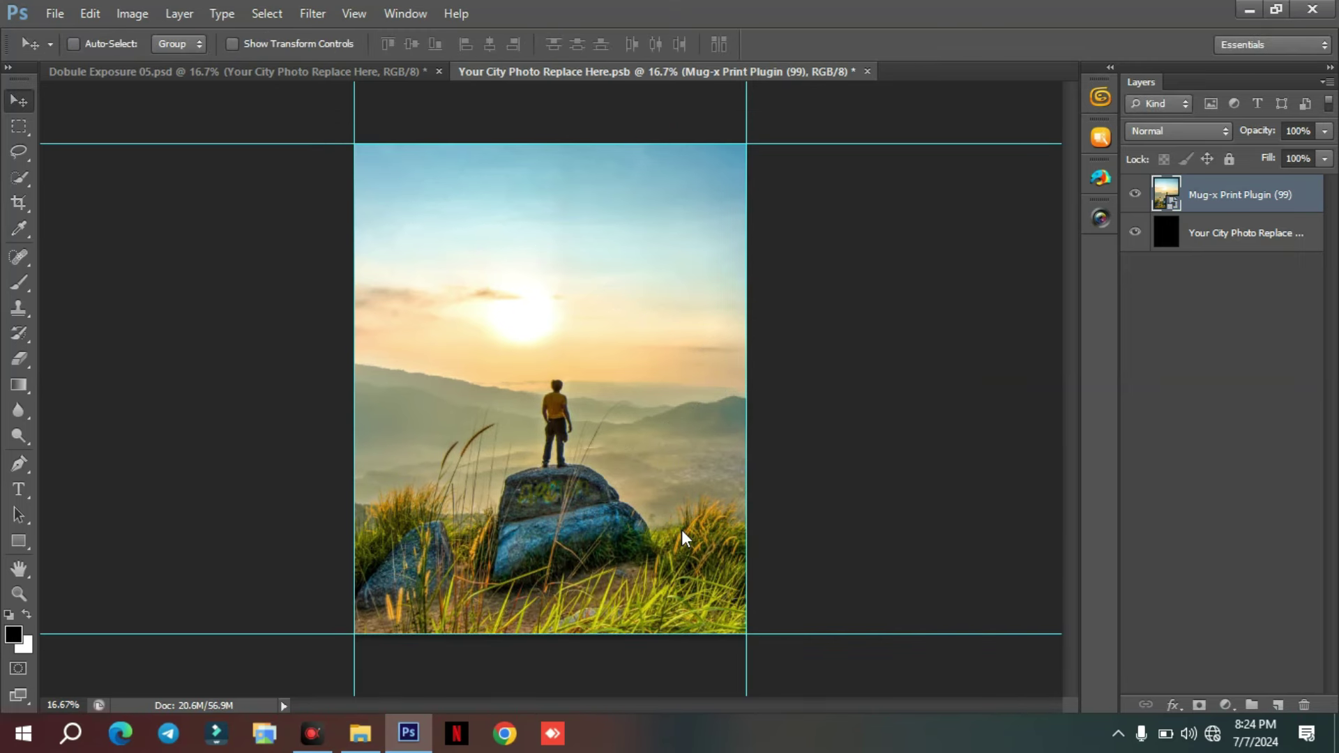
left_click(51, 14)
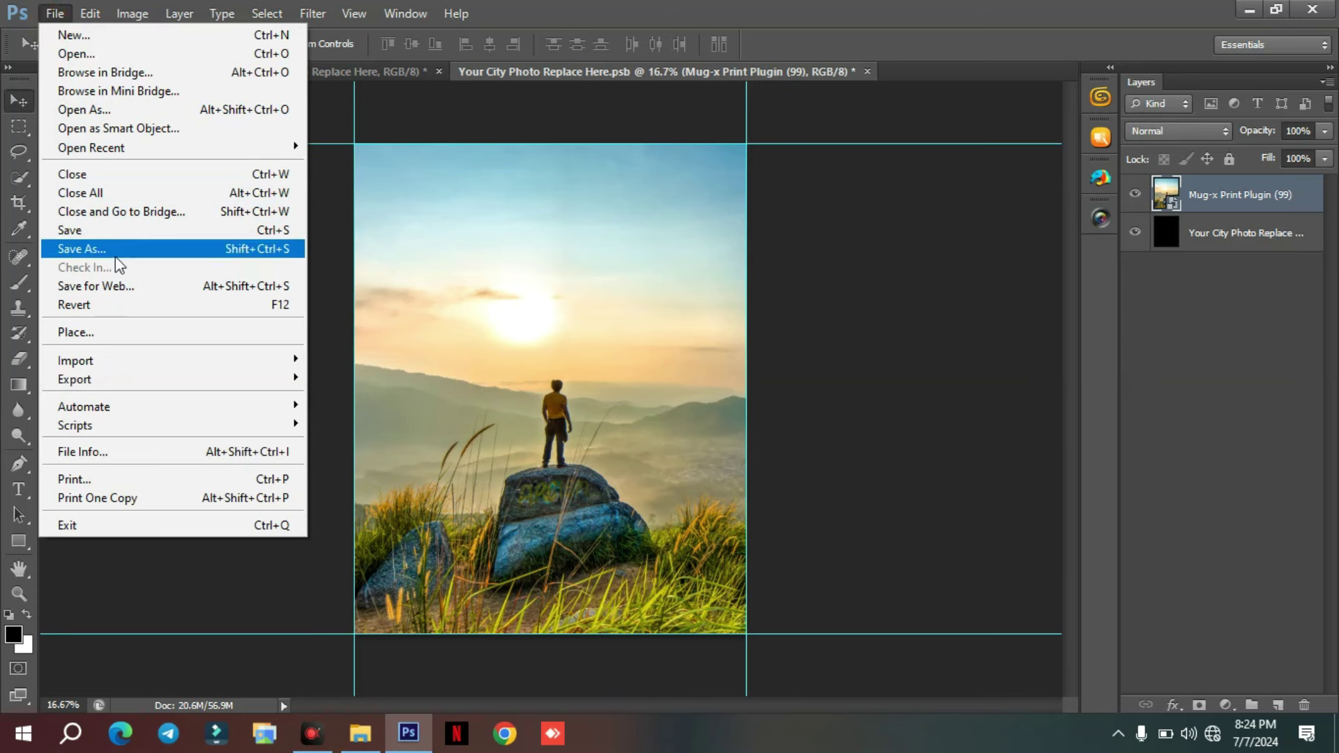
left_click(115, 235)
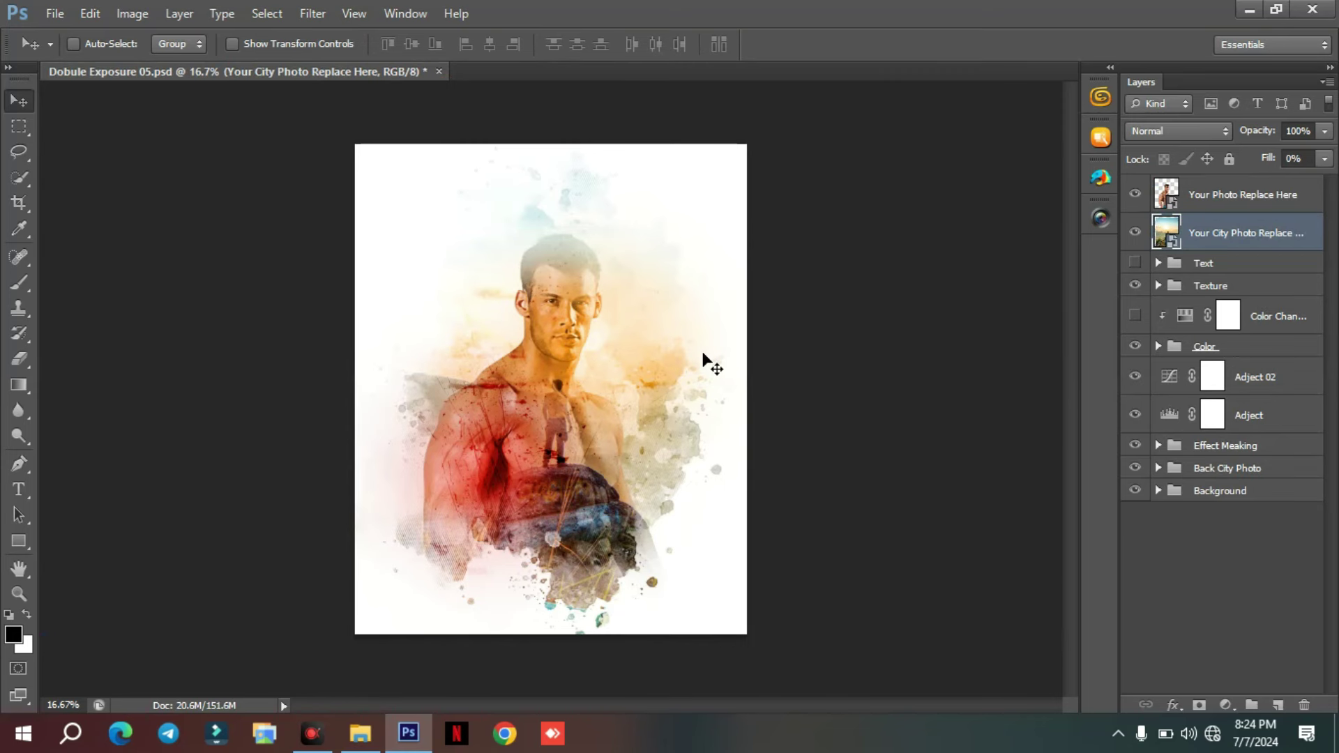
- Zoom in to inspect the double exposure blend, fit it back, then switch to File Explorer
key("ctrl+plus")
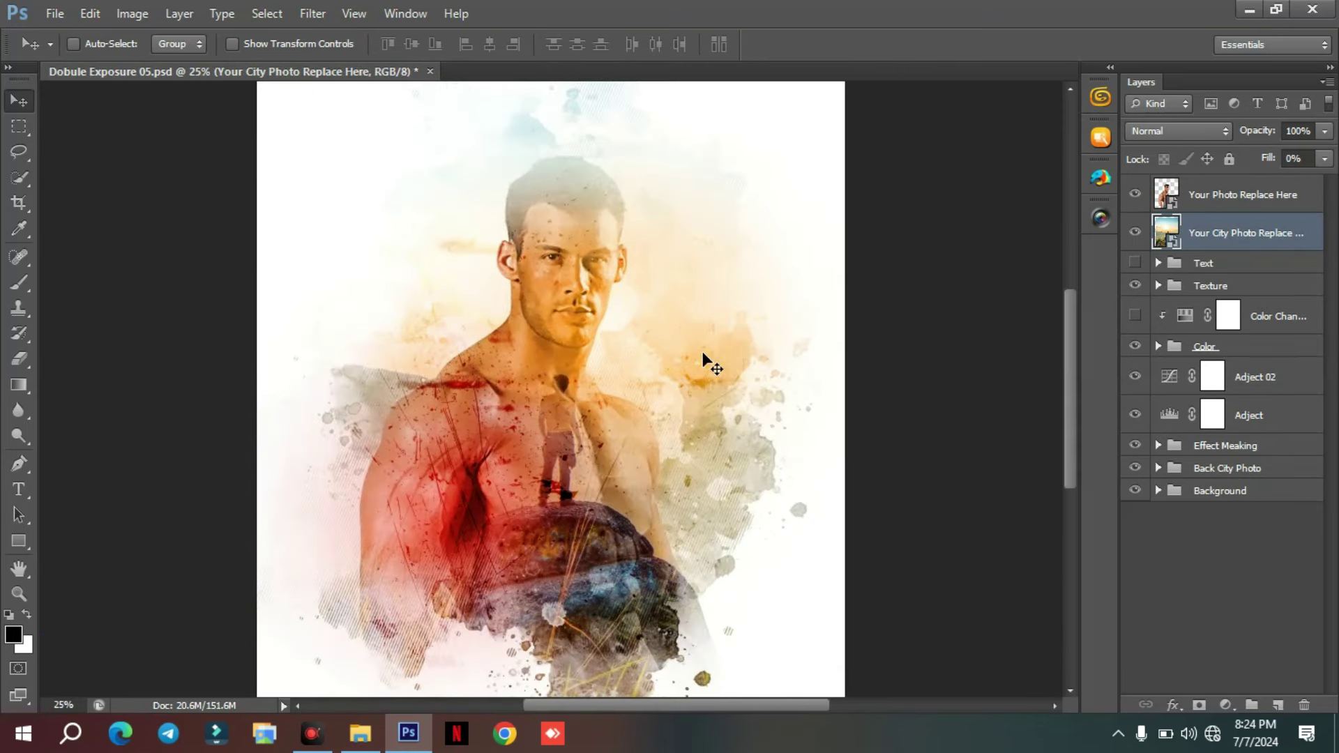
key("ctrl+plus")
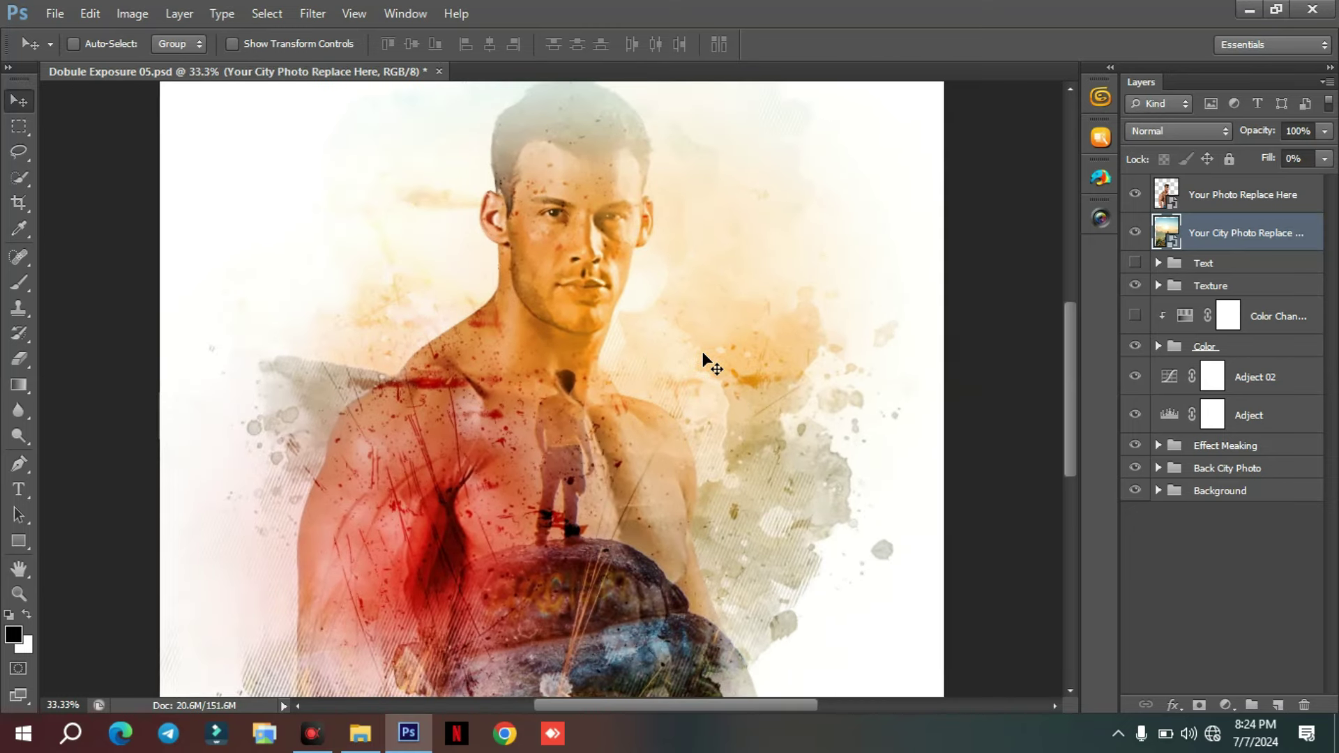
scroll(662, 429, "up", 5)
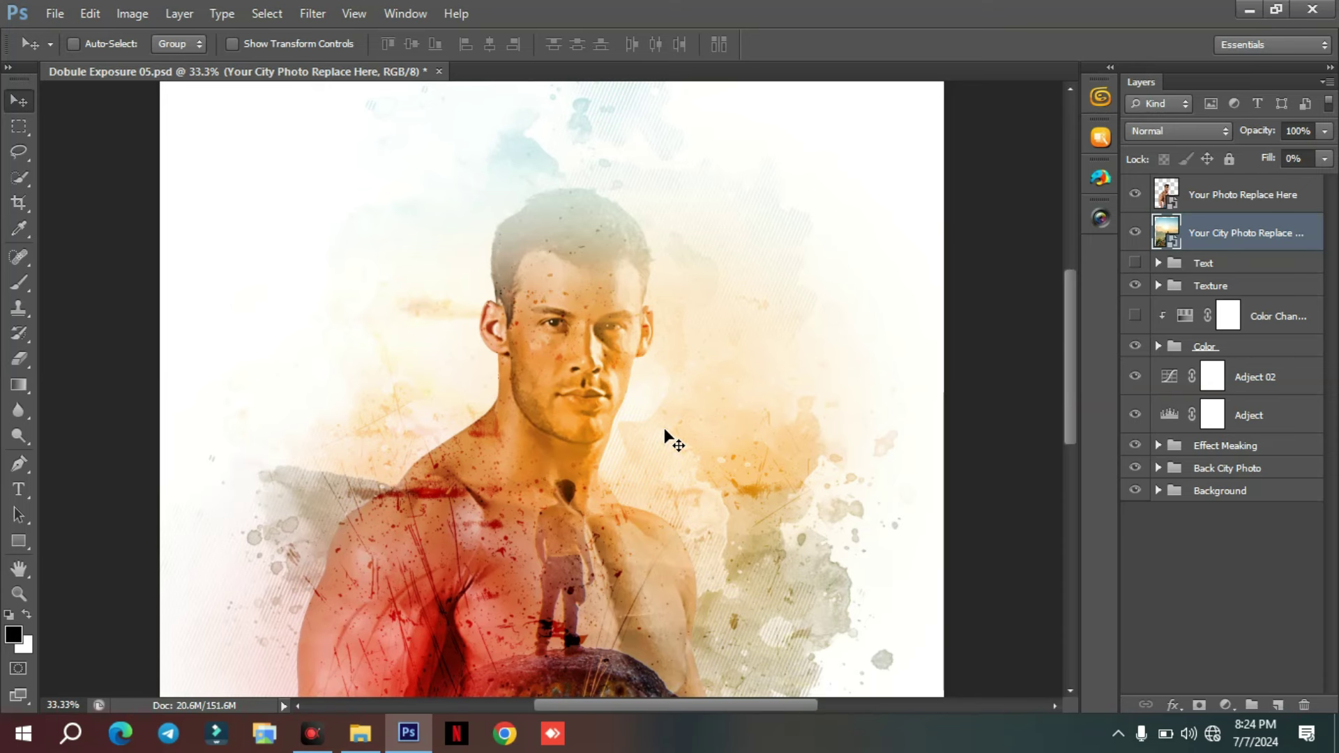
scroll(664, 428, "down", 3)
scroll(663, 428, "down", 4)
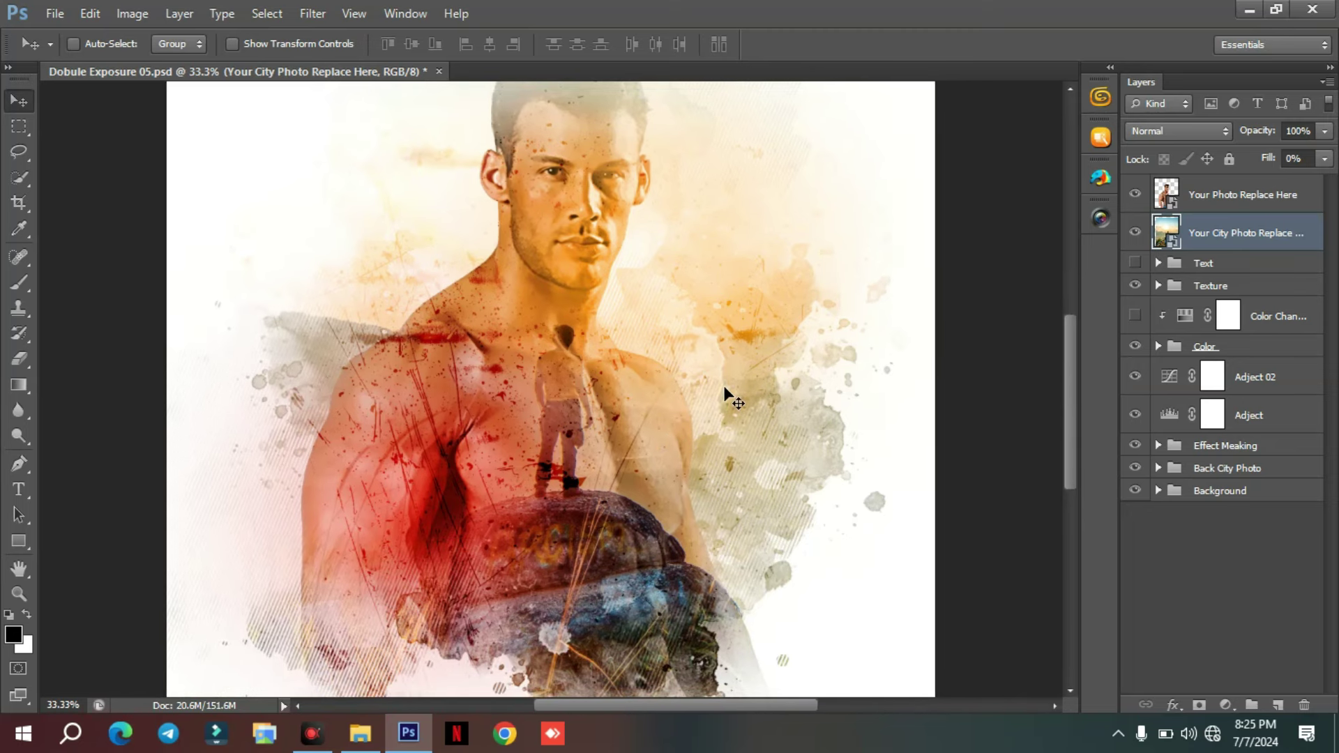
key("ctrl+minus")
key("ctrl+minus")
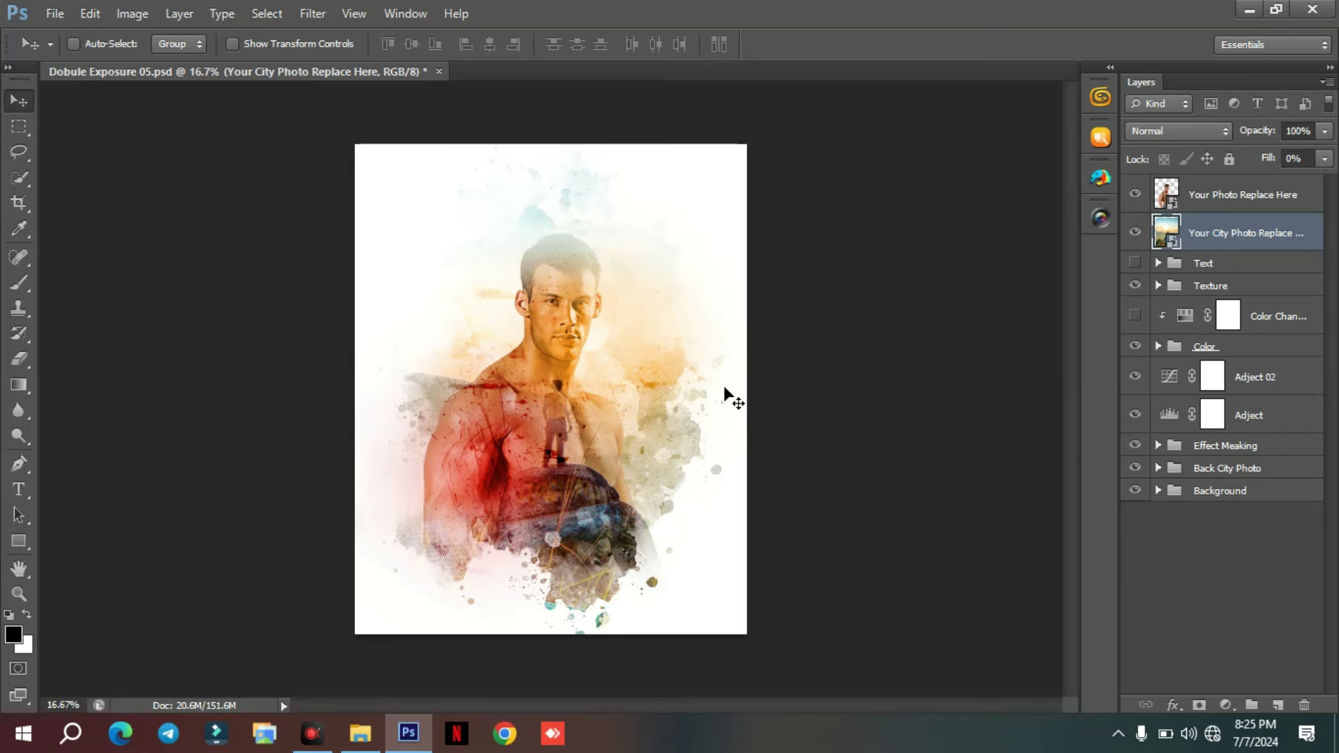
key("alt+Tab")
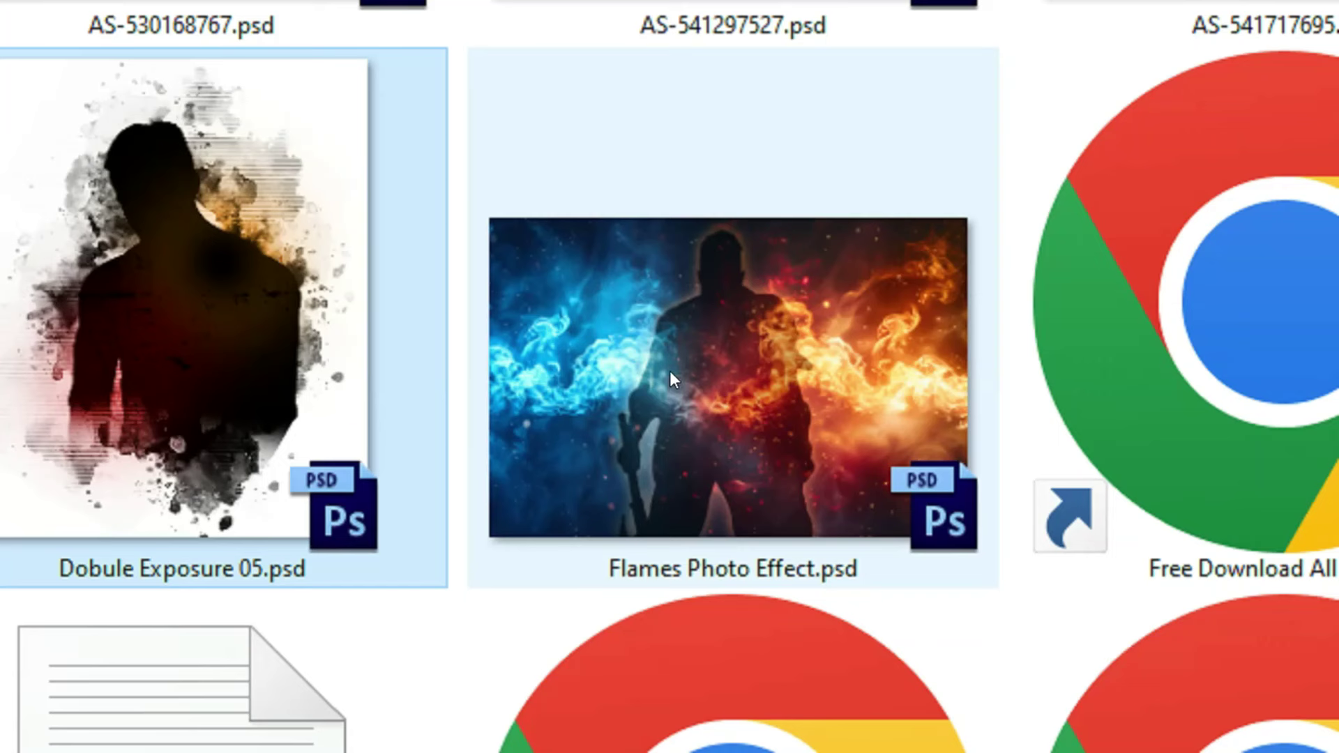
- Select Flames Photo Effect.psd and several AS-series PSDs in turn, ending on AS-468676432.psd
left_click(746, 365)
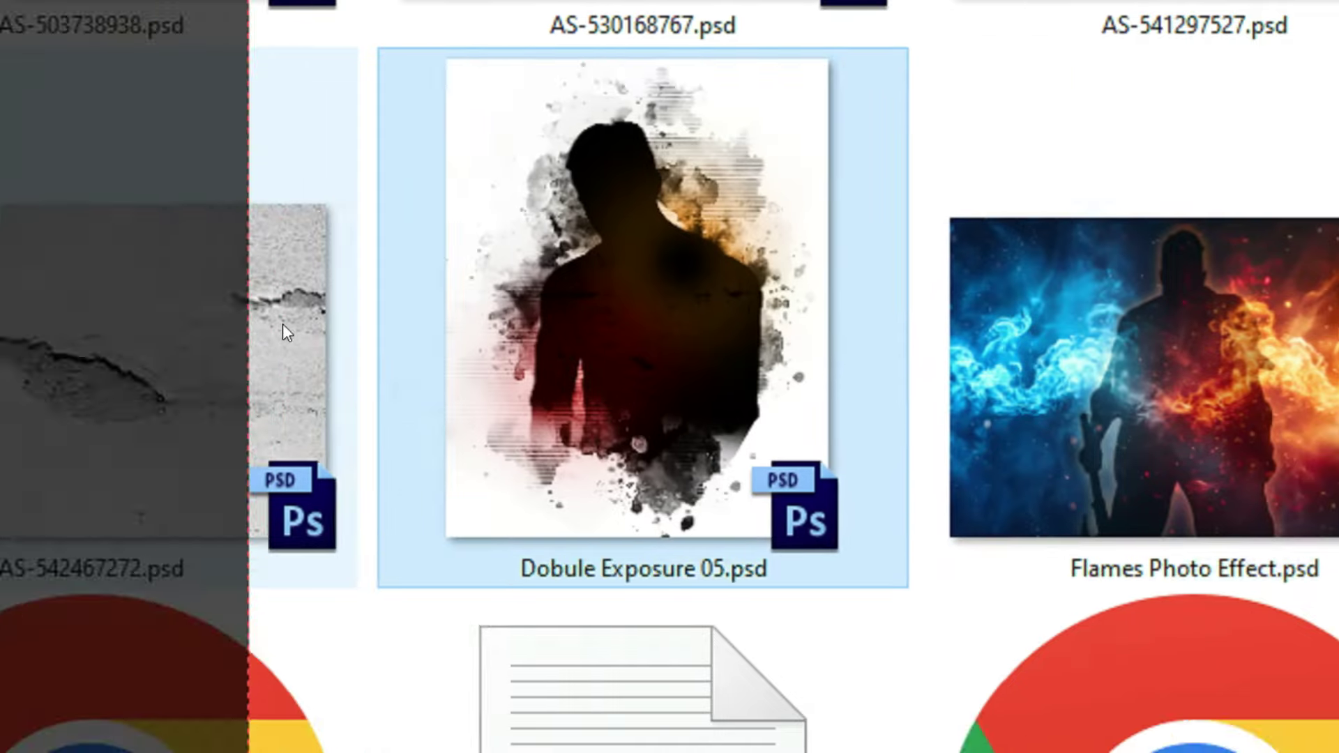
left_click(333, 349)
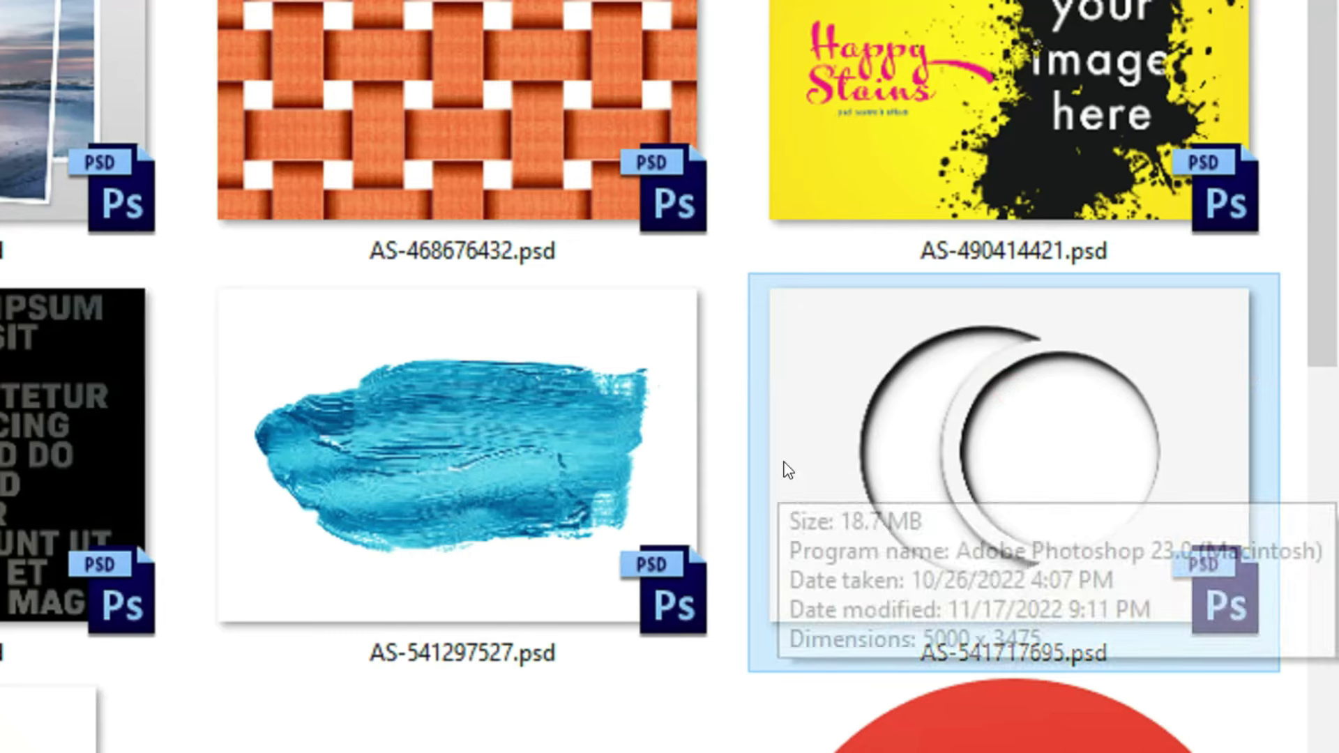
left_click(375, 457)
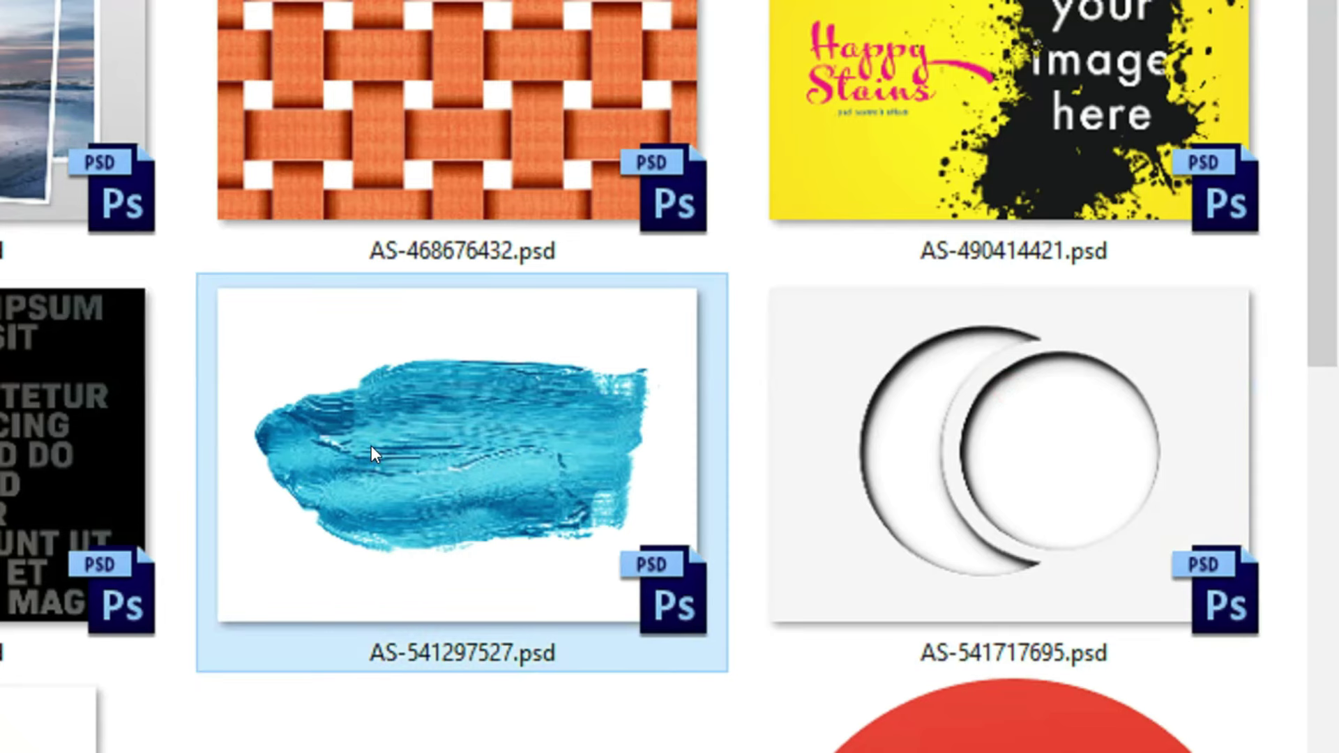
left_click(333, 437)
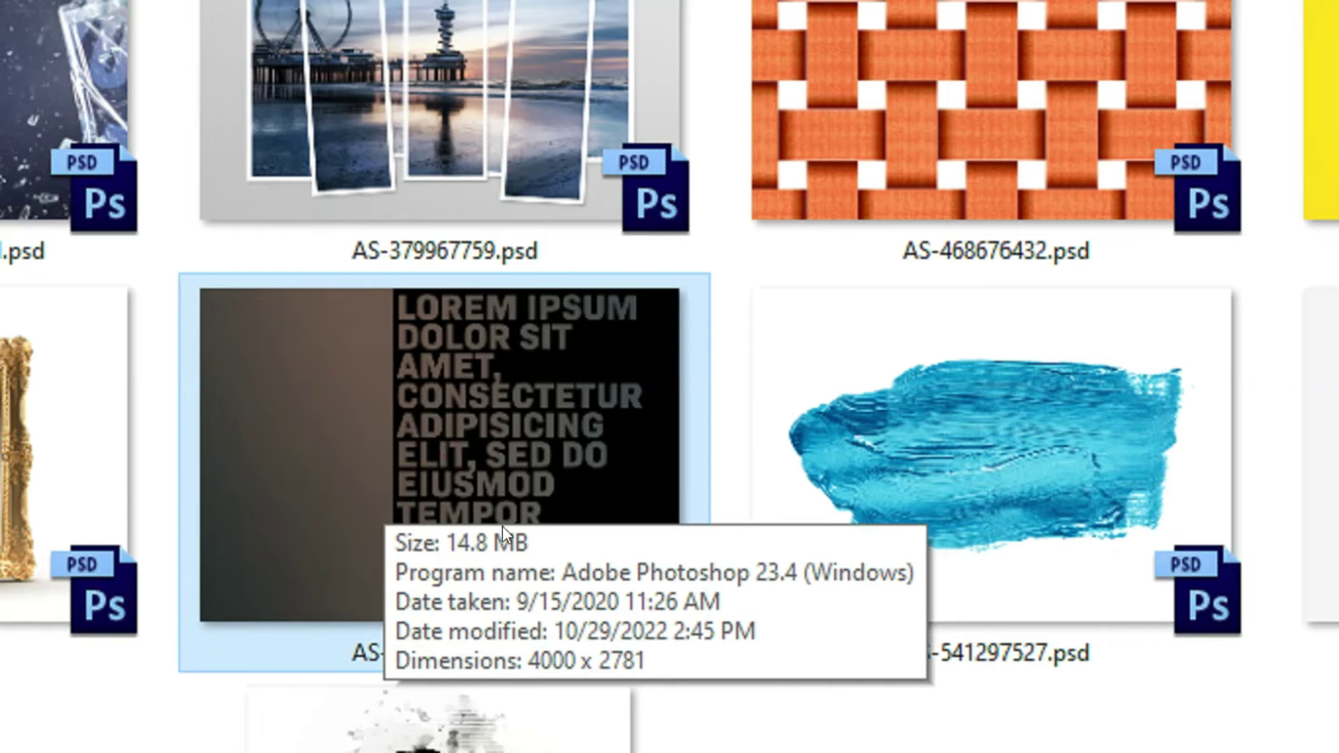
left_click(296, 439)
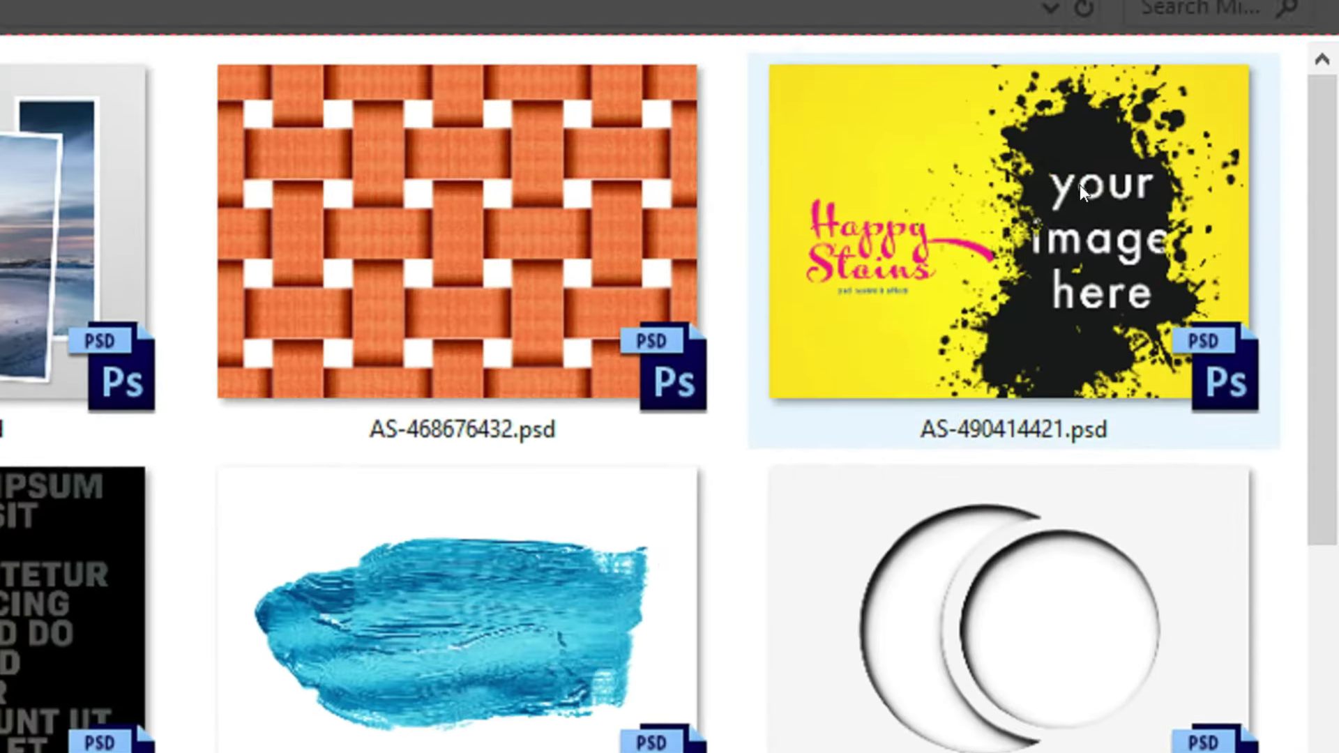
left_click(1062, 198)
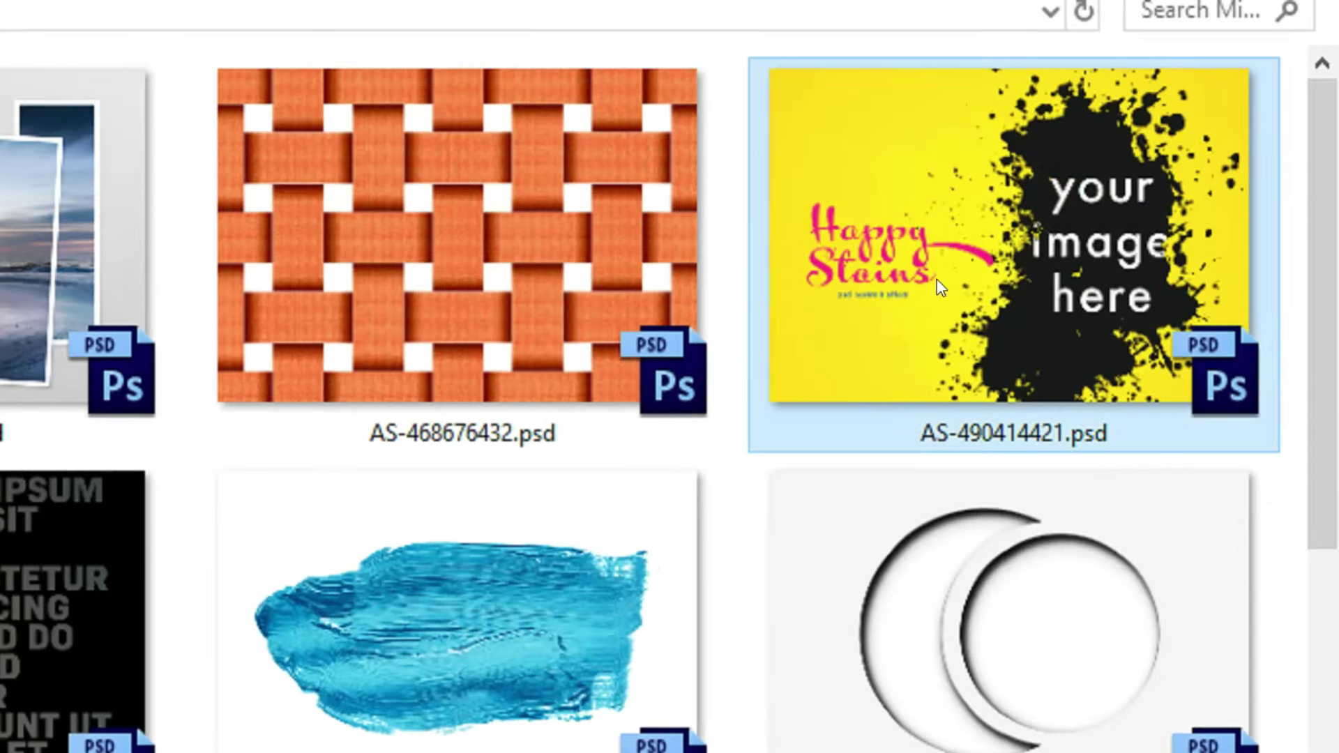
left_click(391, 233)
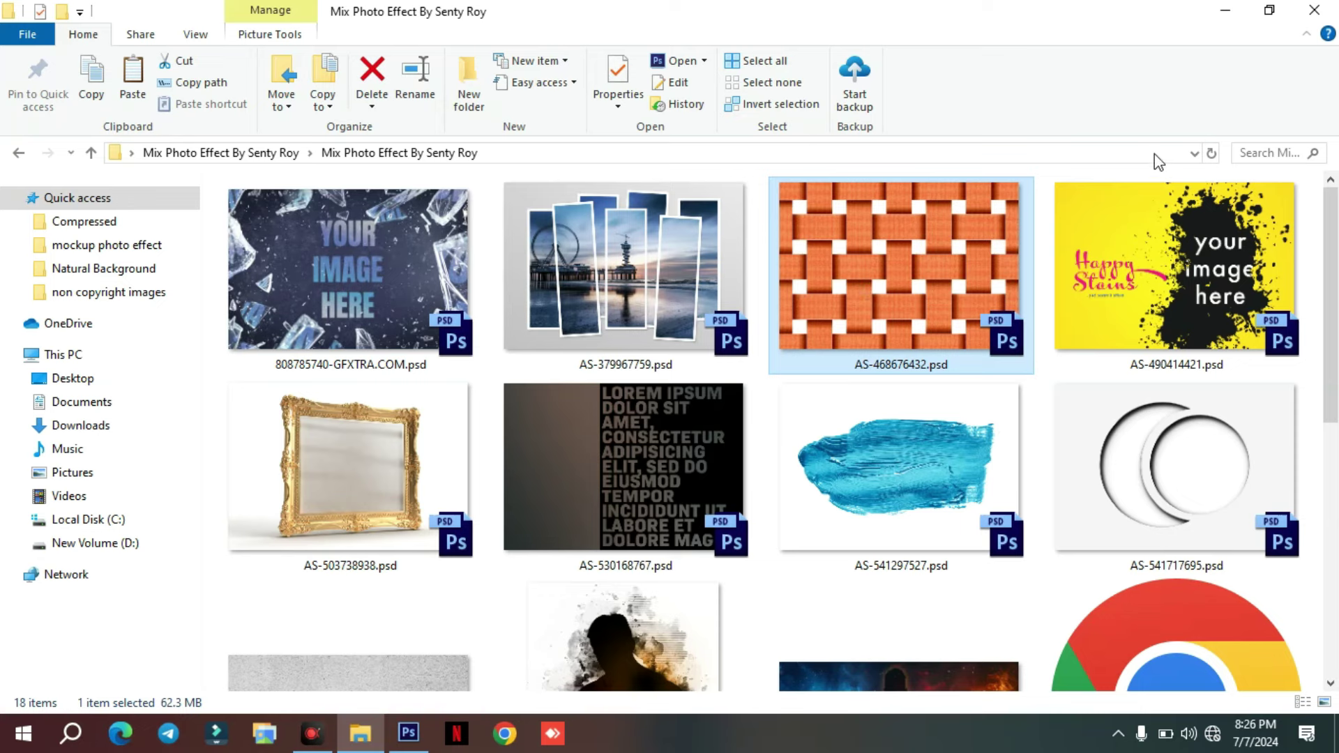
left_click(1224, 11)
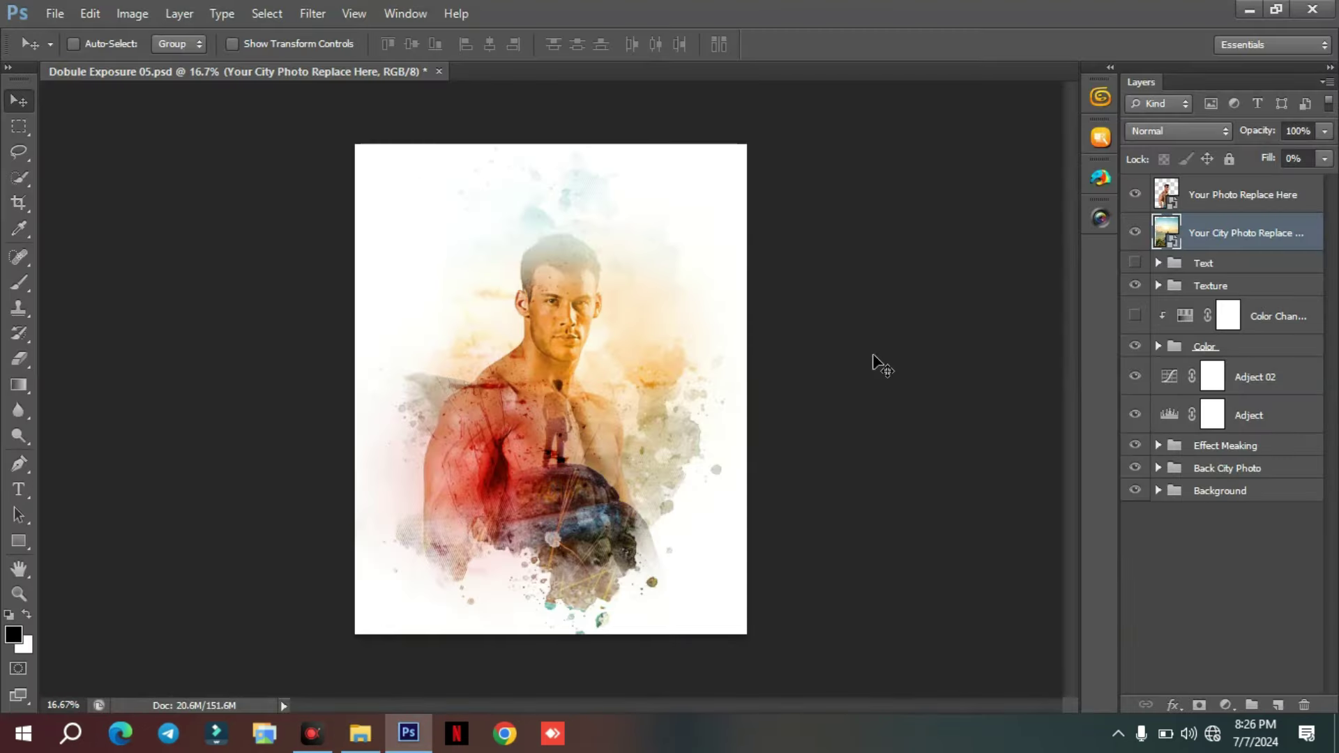